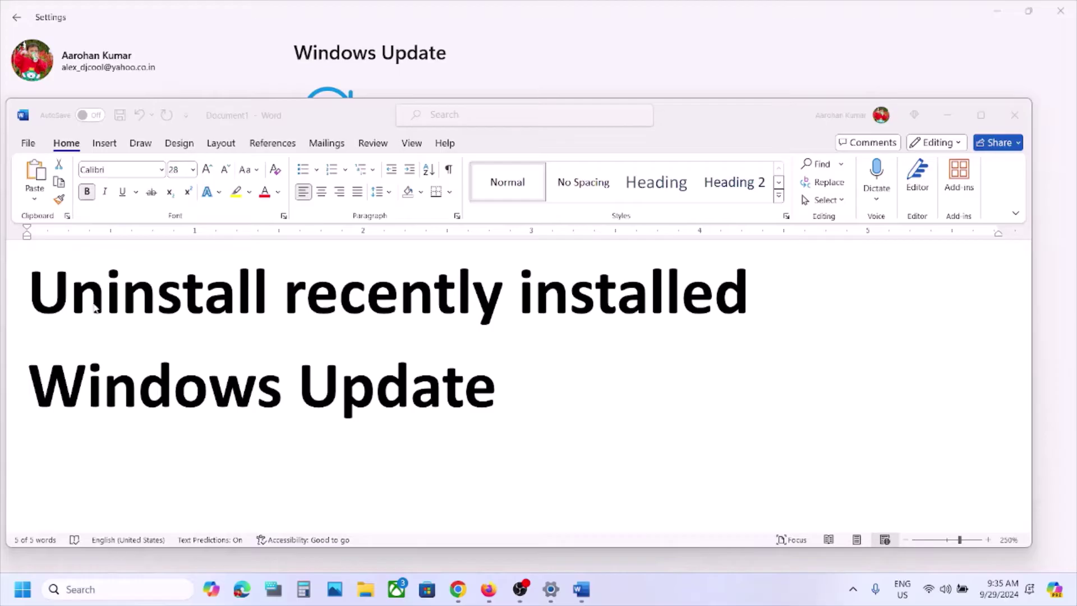
Open the list of updates that can be uninstalled through the Windows Update history
triple_click(29, 302)
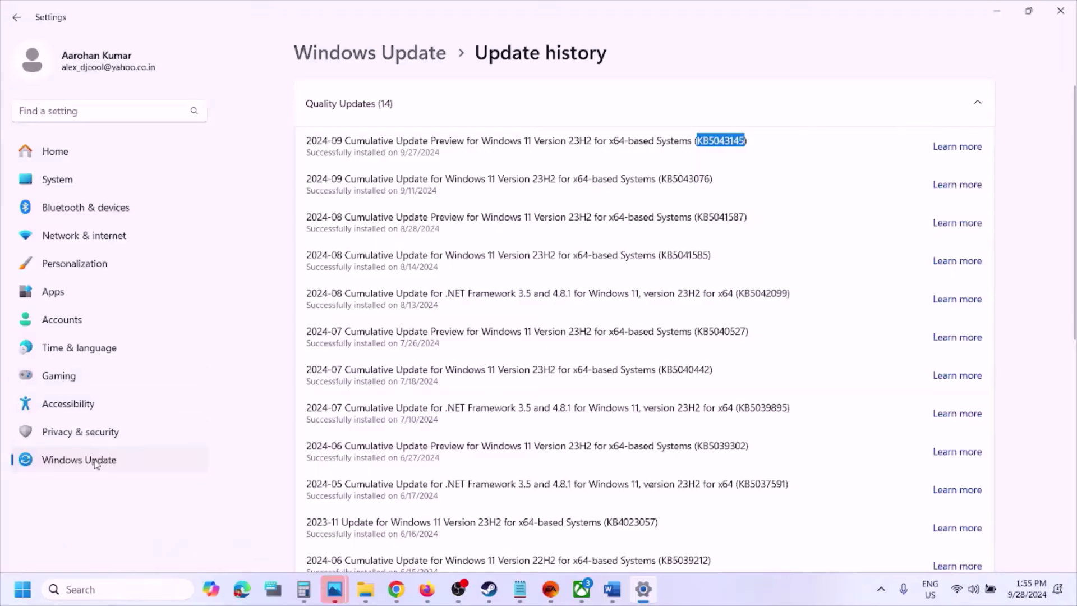
click(116, 459)
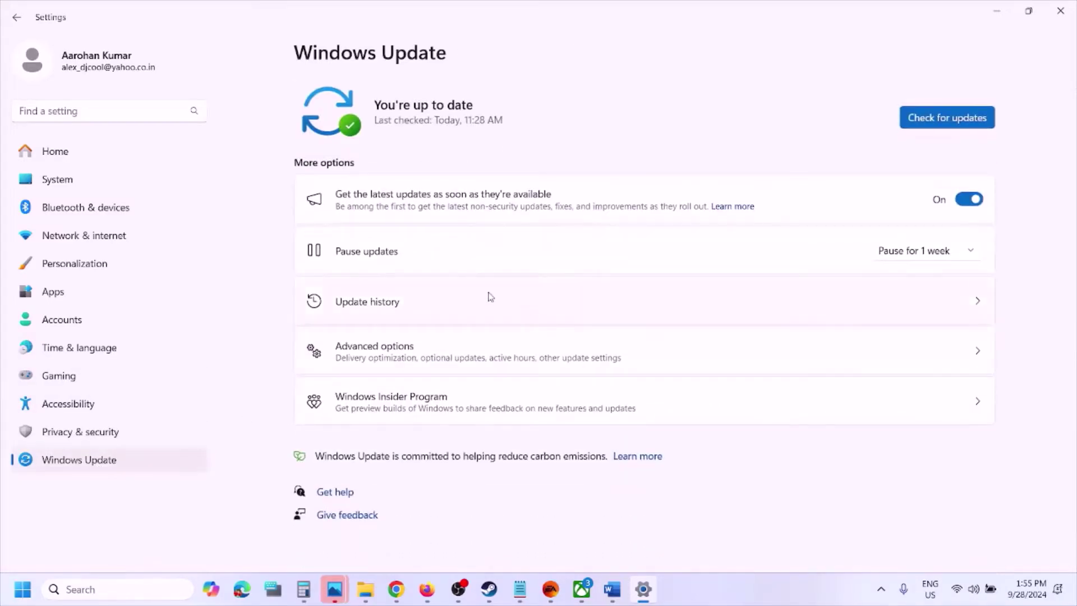
click(447, 300)
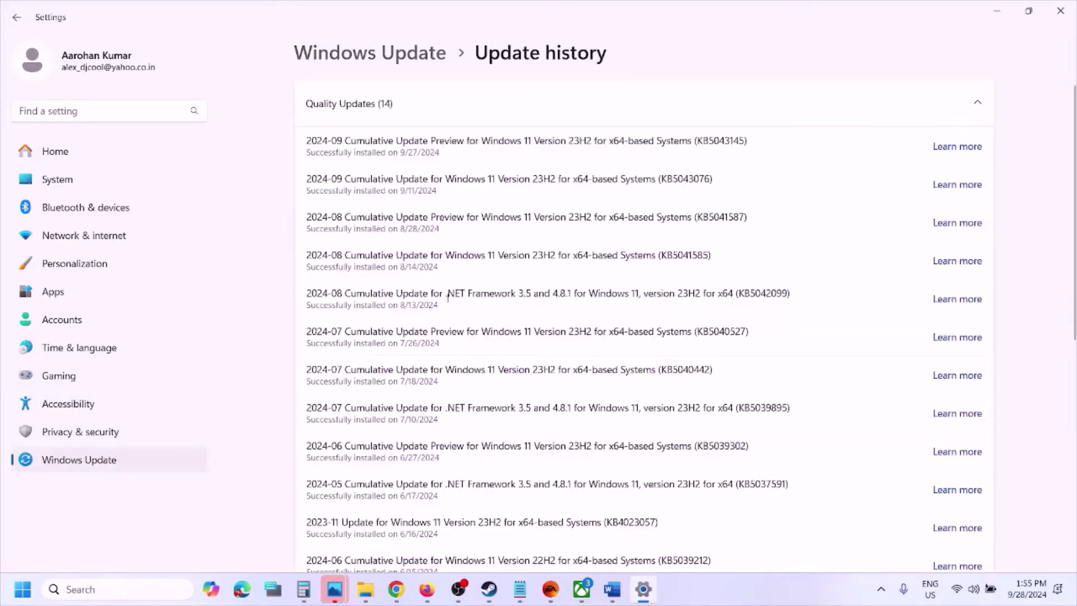
scroll(447, 298, down, 8)
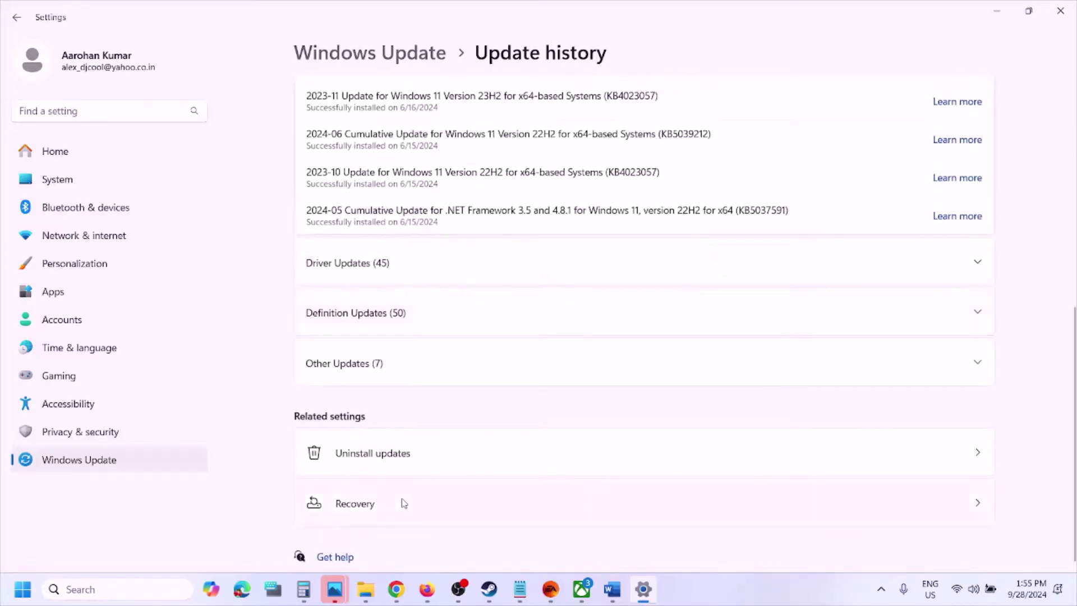
click(386, 457)
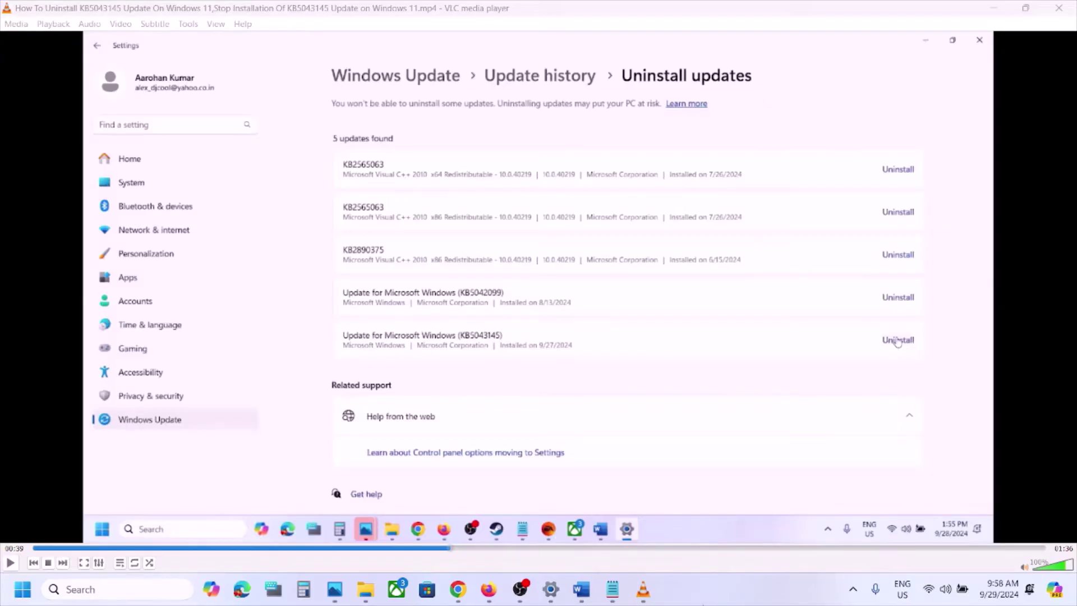
key(f)
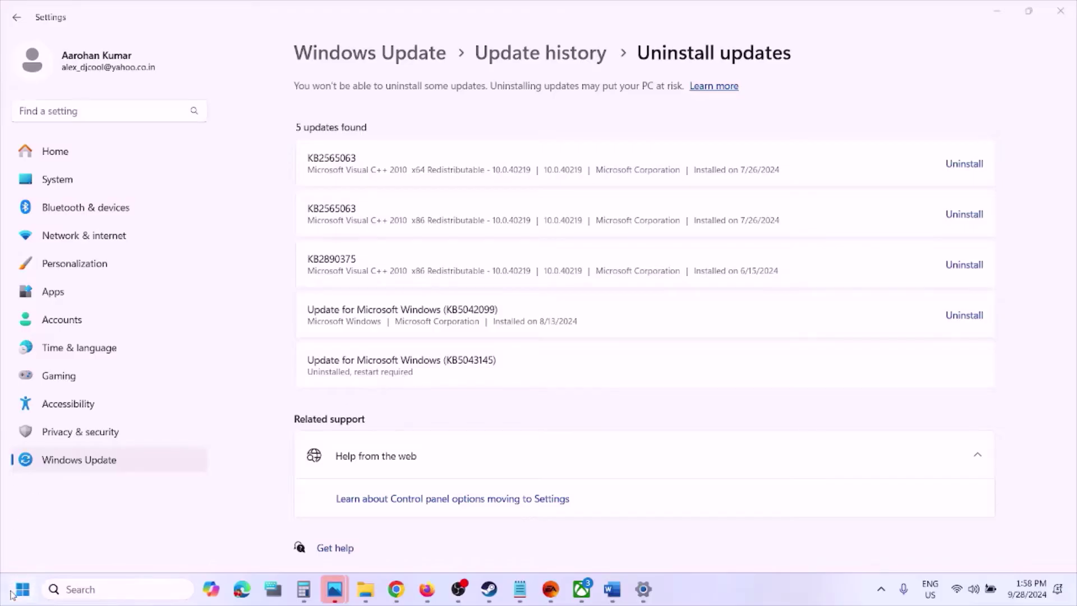
click(12, 593)
click(408, 541)
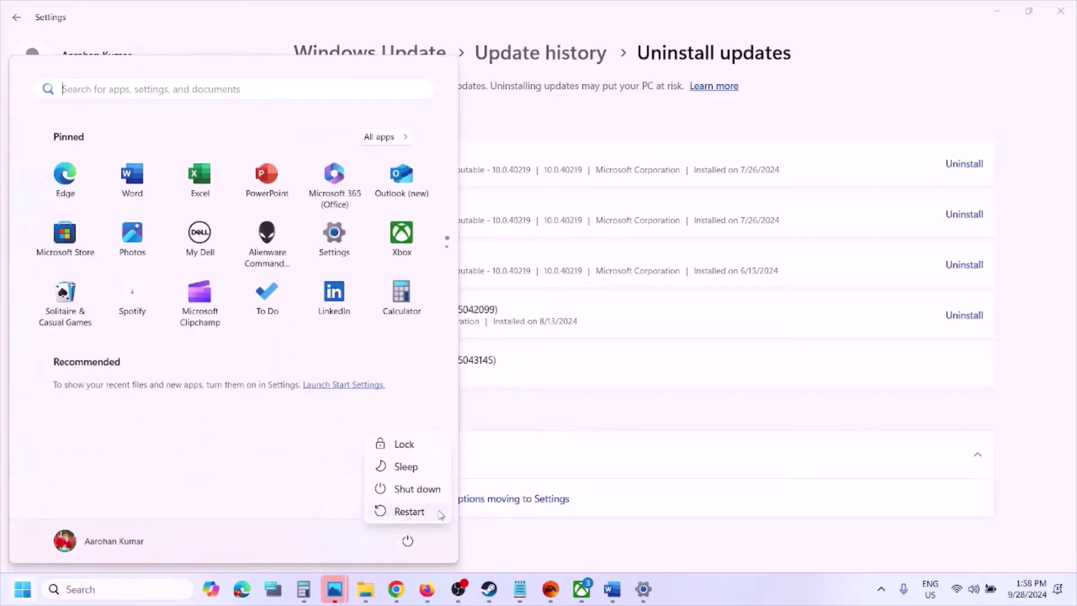
click(649, 559)
click(650, 560)
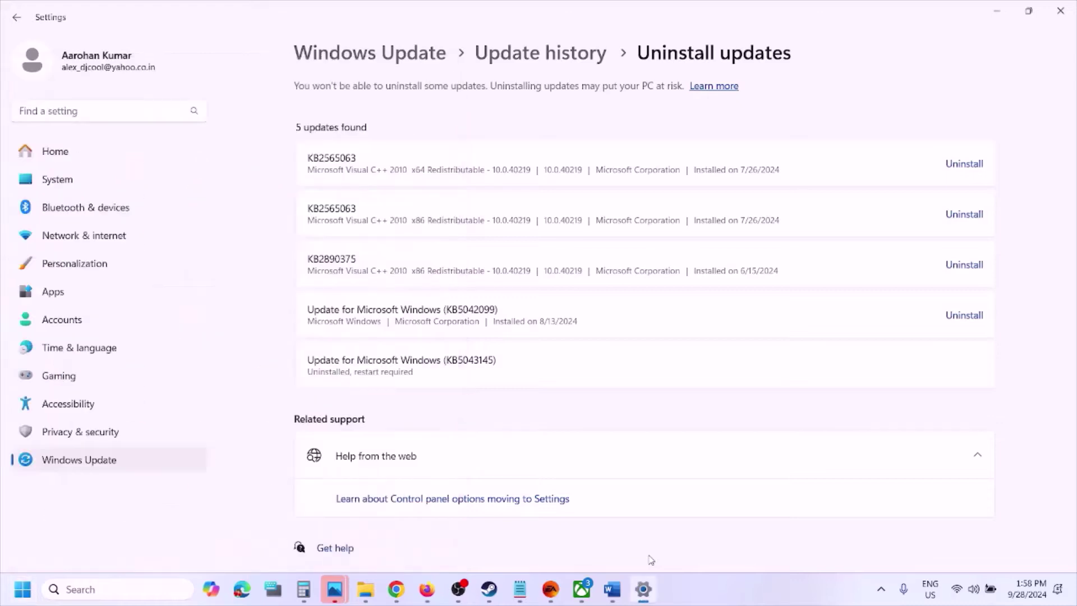
Pause Windows updates for 1 week and view the choices for extending the pause
click(118, 464)
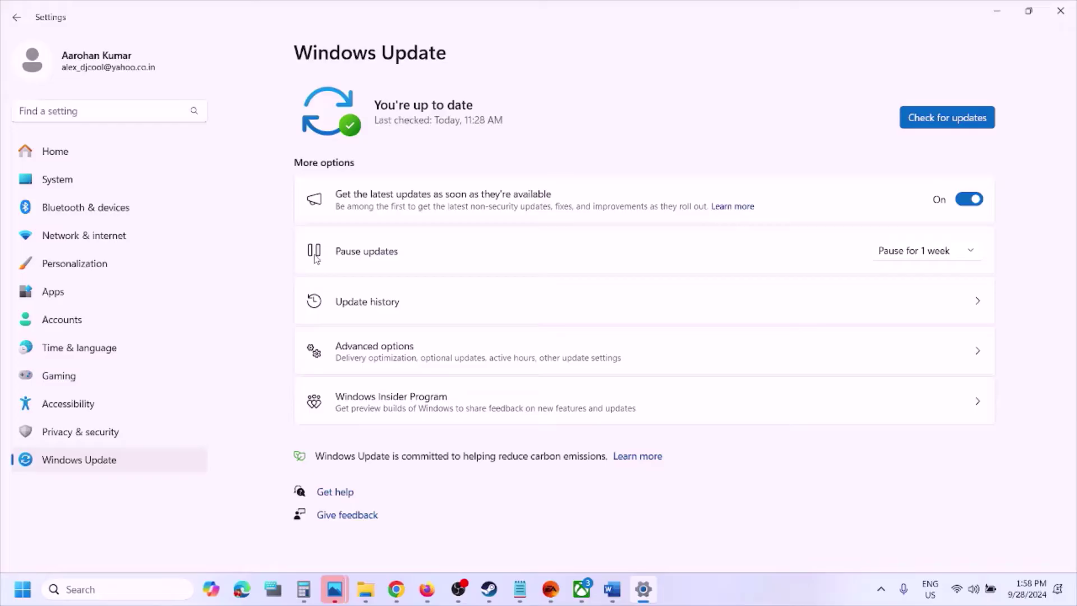
click(932, 257)
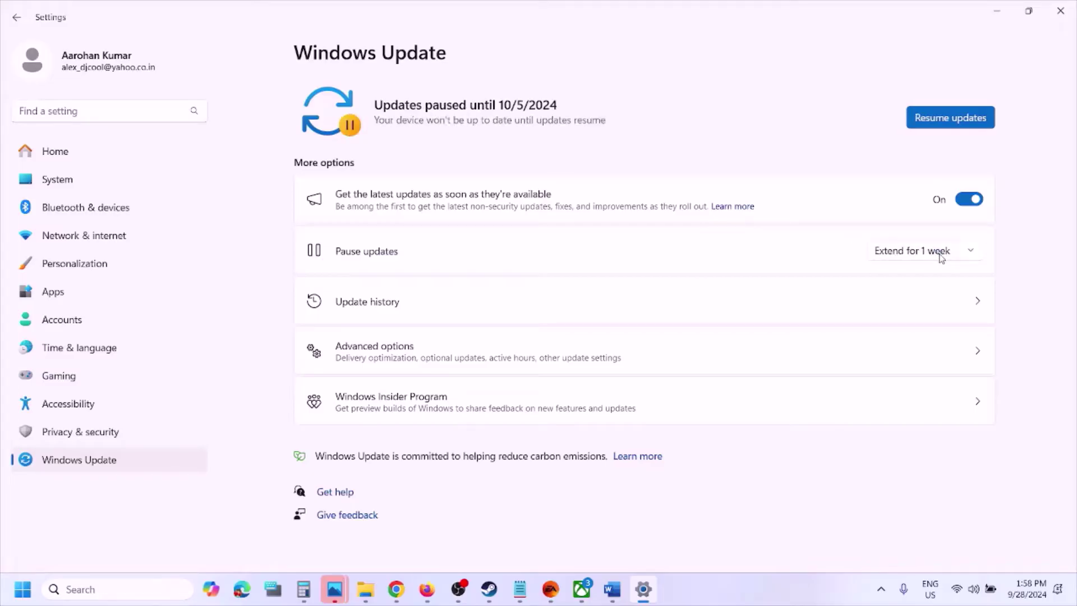
click(972, 253)
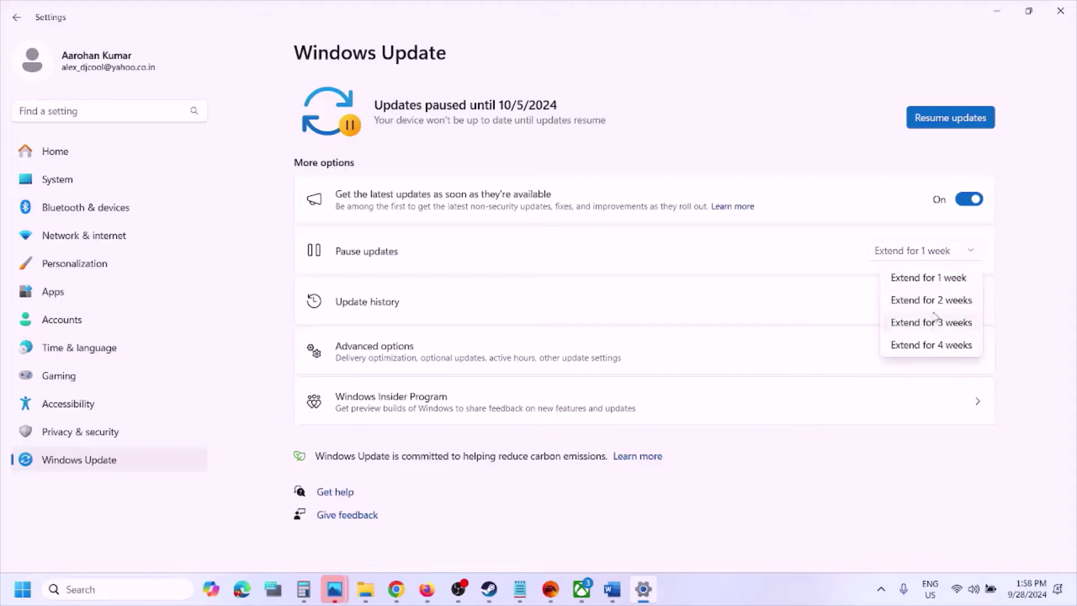
click(823, 109)
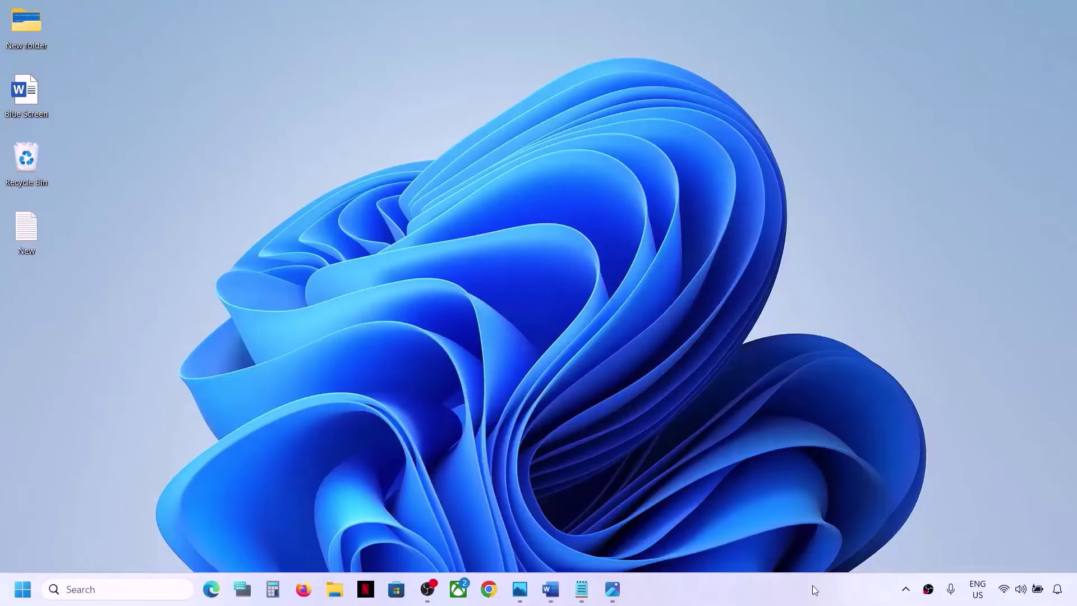
View step 1 in the Blue Screen Word document, then check for Windows updates in Settings
click(550, 589)
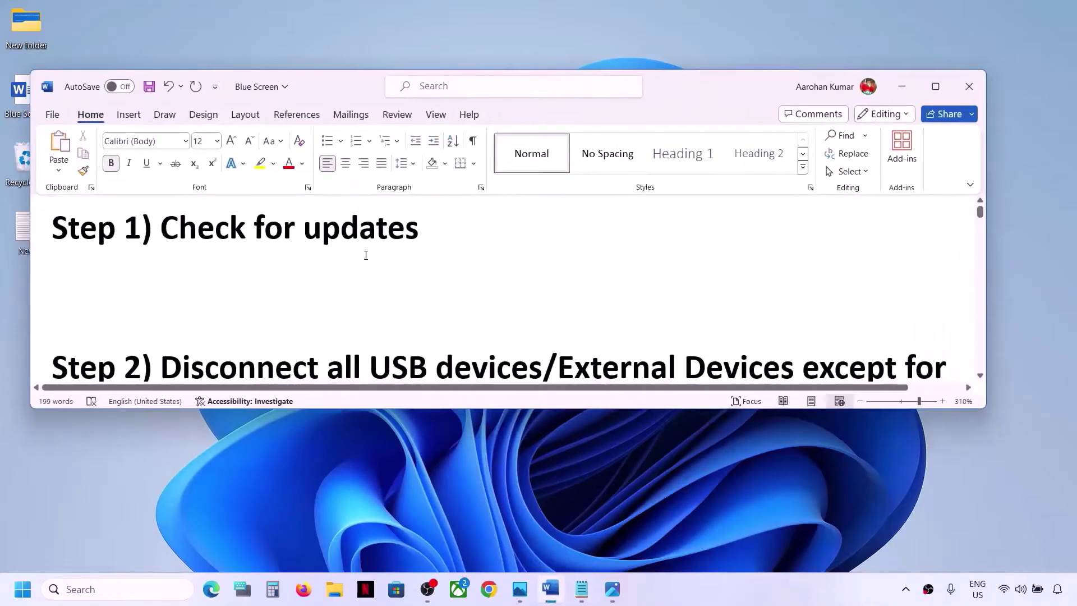
click(901, 84)
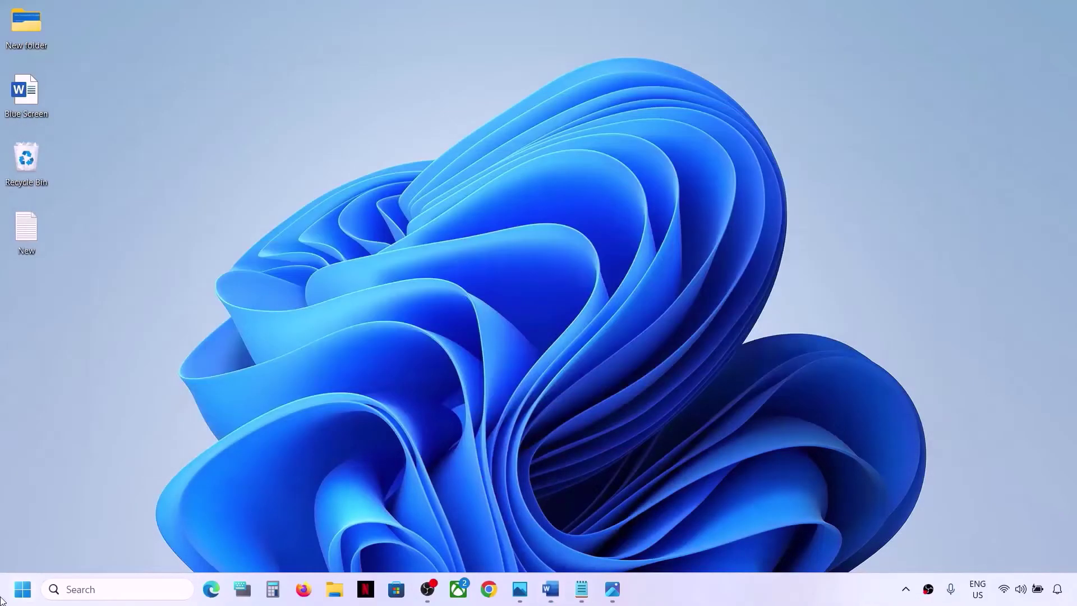
click(22, 588)
click(268, 240)
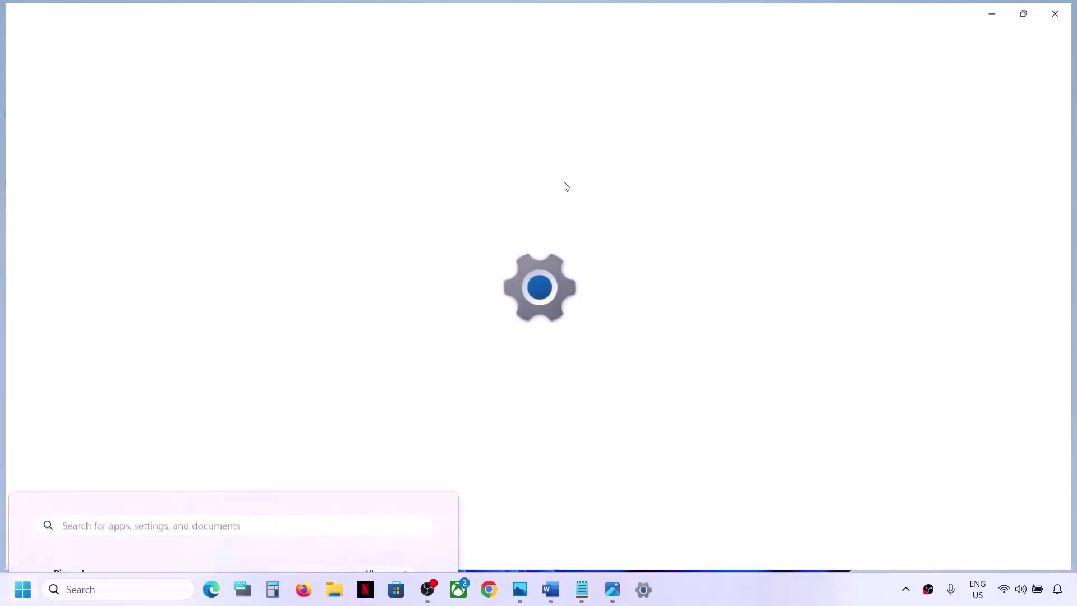
click(87, 458)
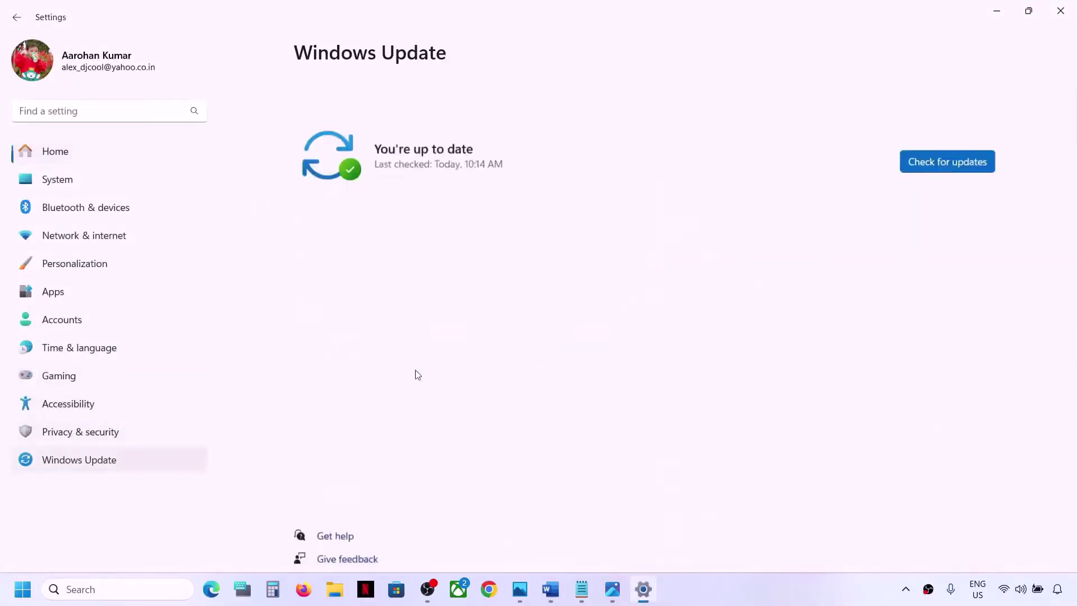
click(951, 129)
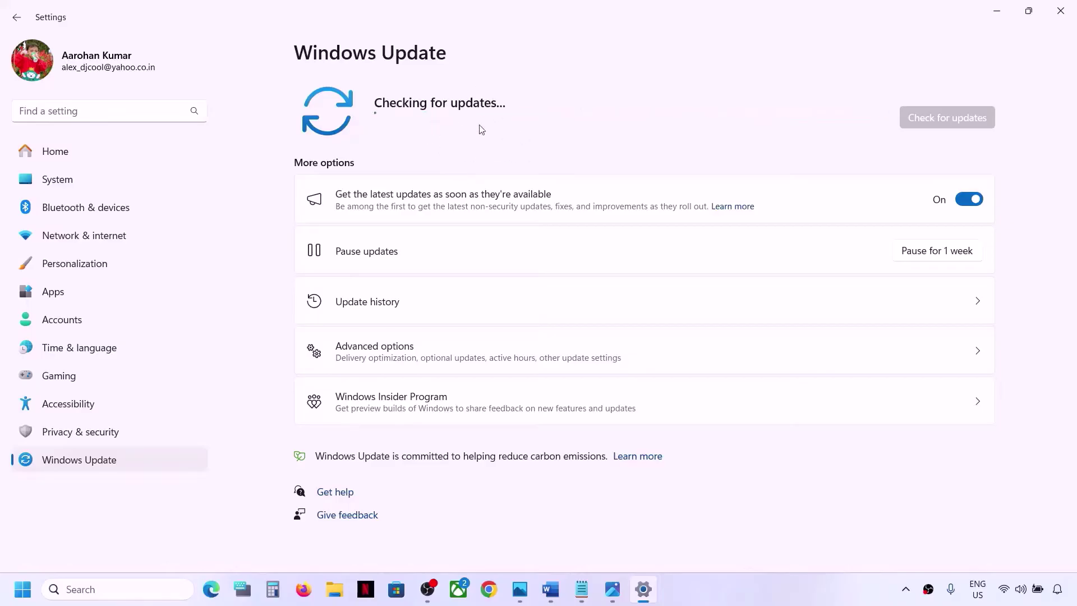
click(22, 589)
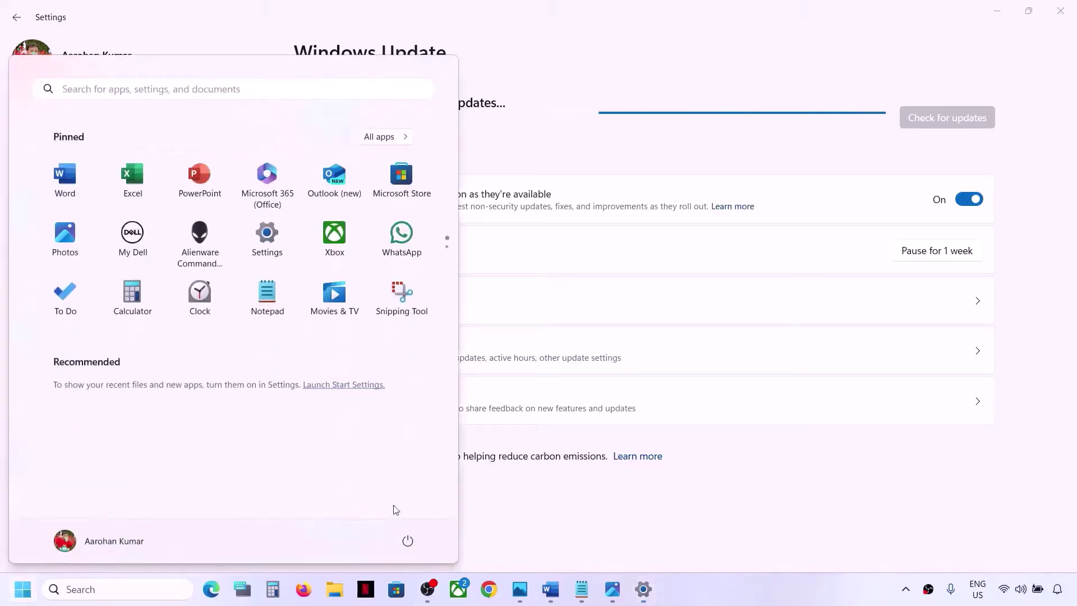
click(407, 540)
click(573, 515)
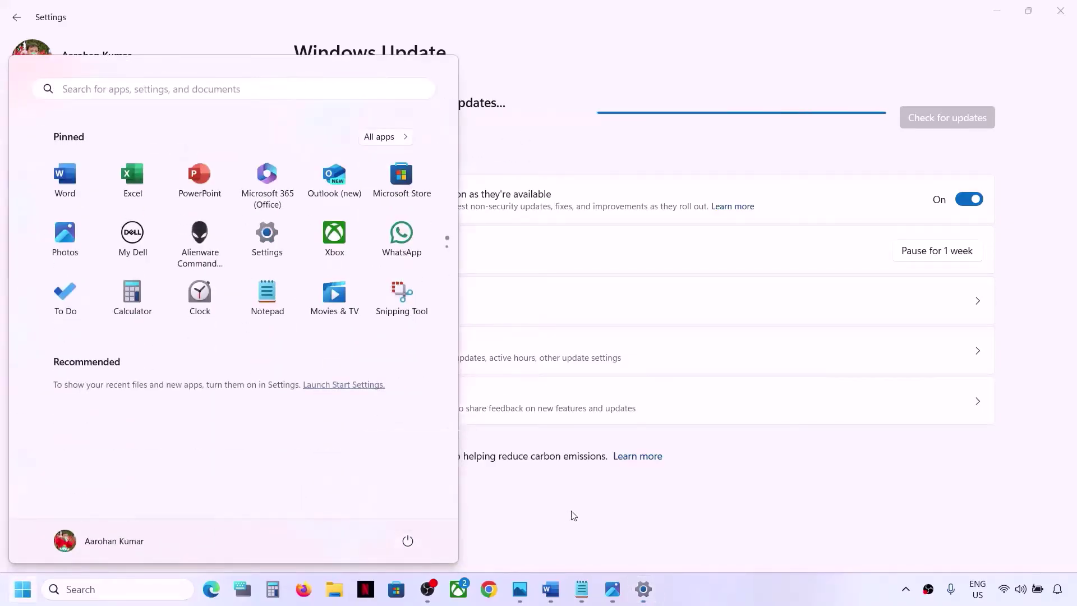
click(614, 515)
Switch to the Blue Screen Word document and read step 2 on disconnecting external devices and closing third-party apps, highlighting each instruction
mouse_move(554, 596)
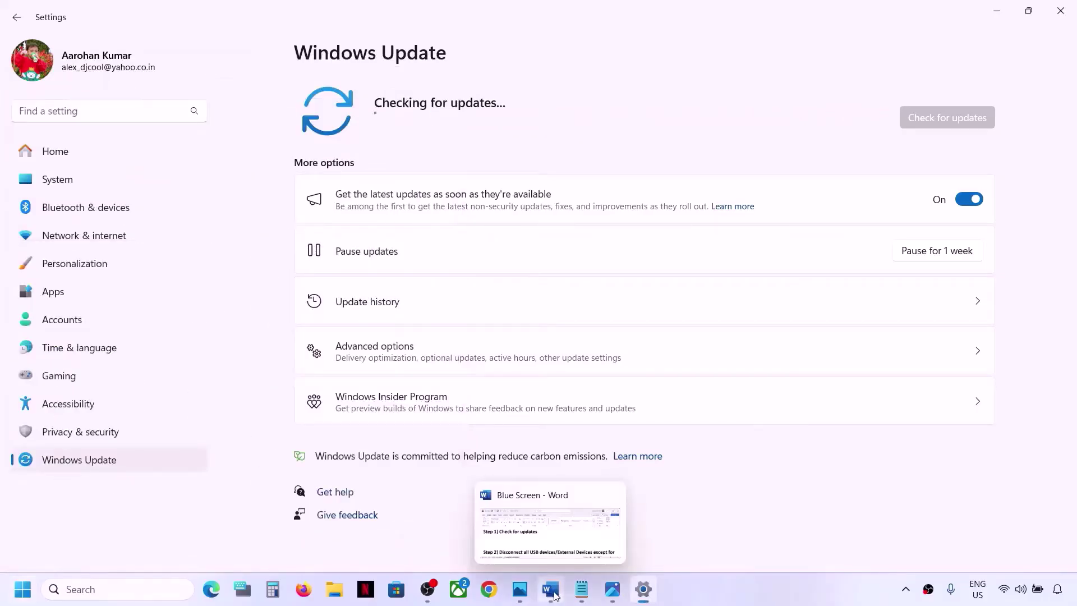
click(555, 499)
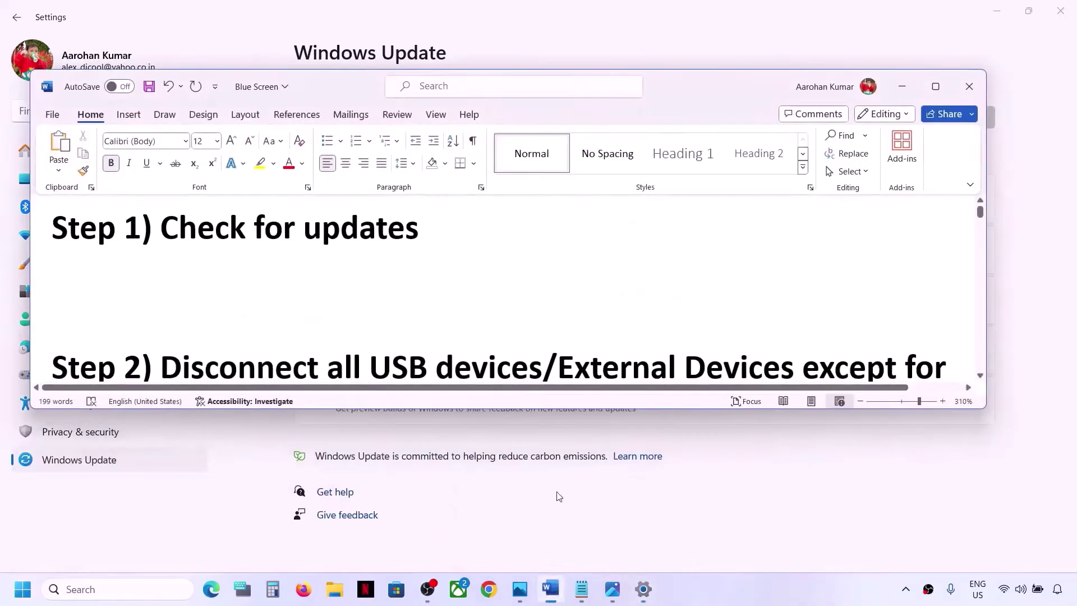
click(935, 87)
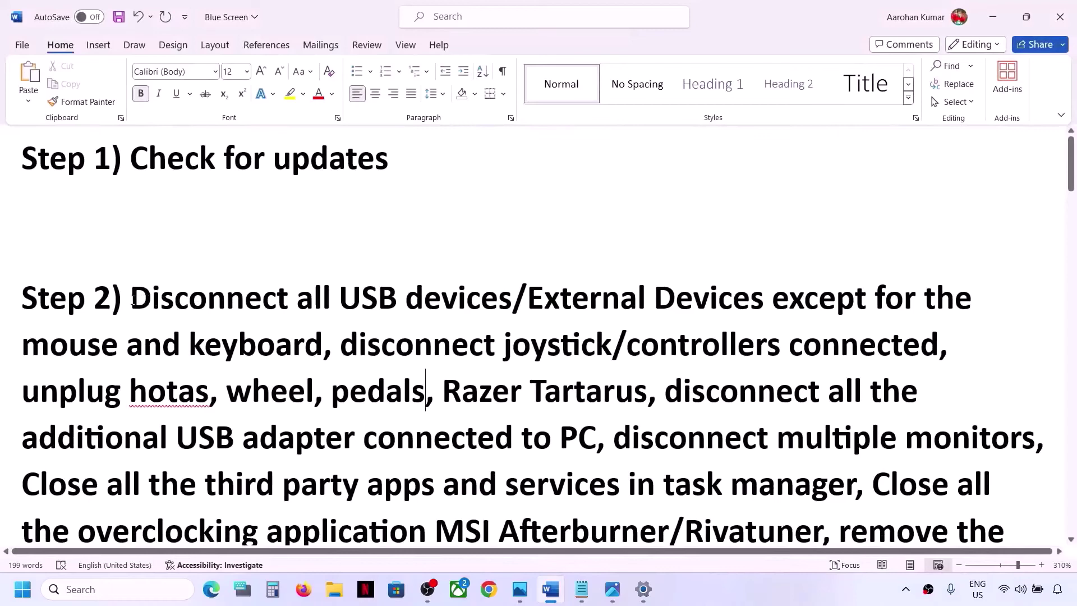
drag(131, 300, 303, 348)
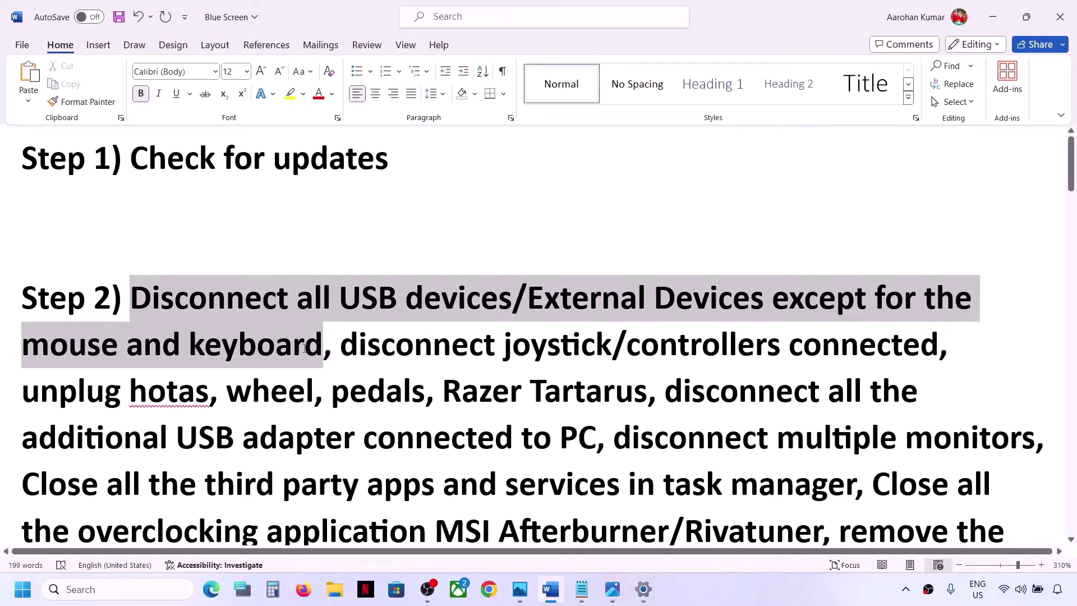
click(255, 353)
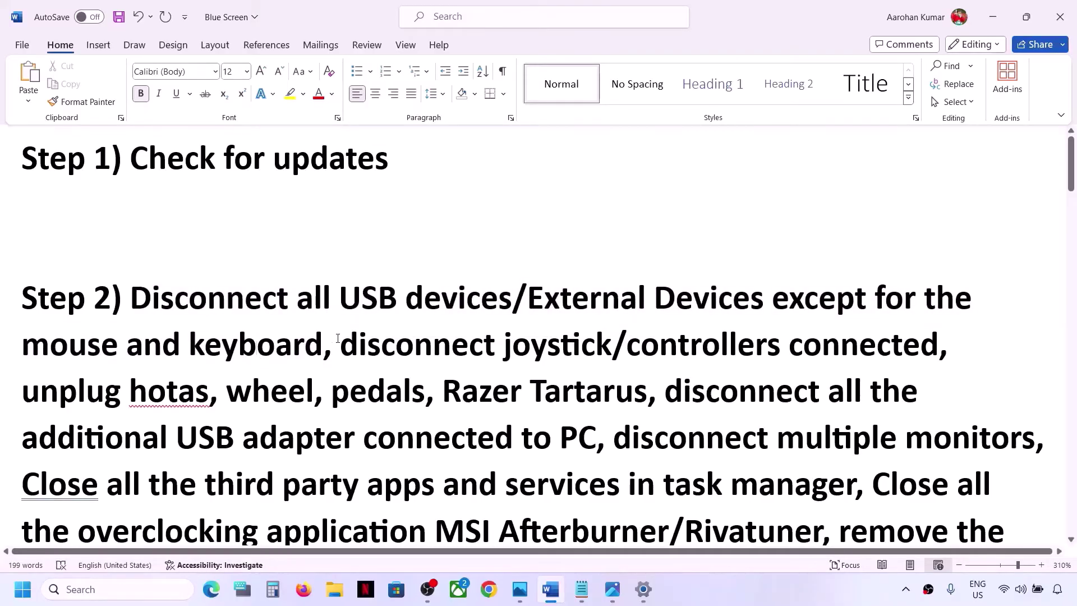
drag(339, 345, 855, 352)
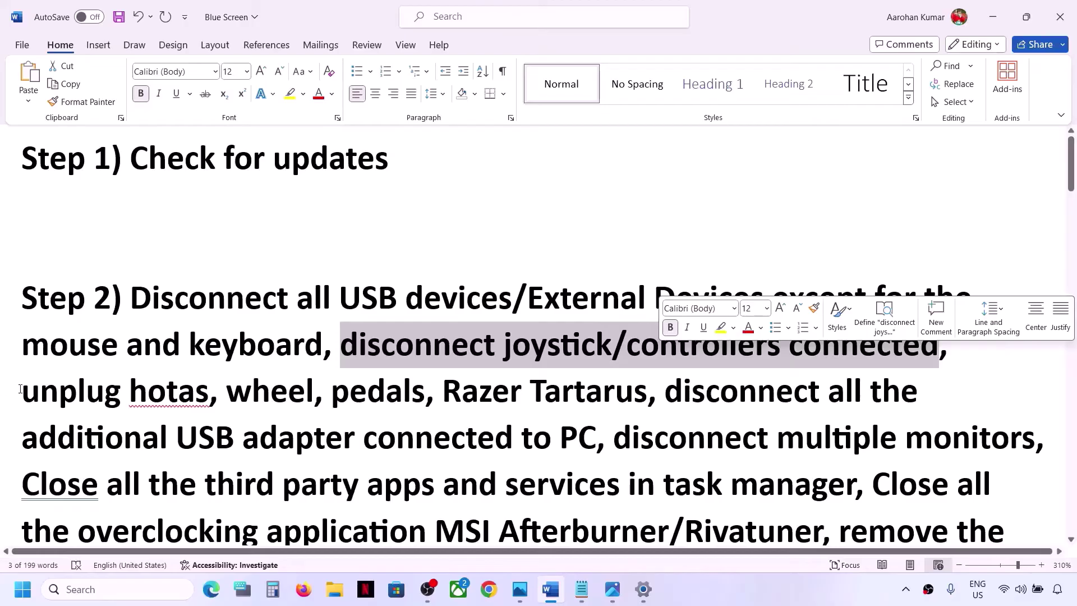
drag(21, 389, 590, 441)
scroll(590, 441, down, 3)
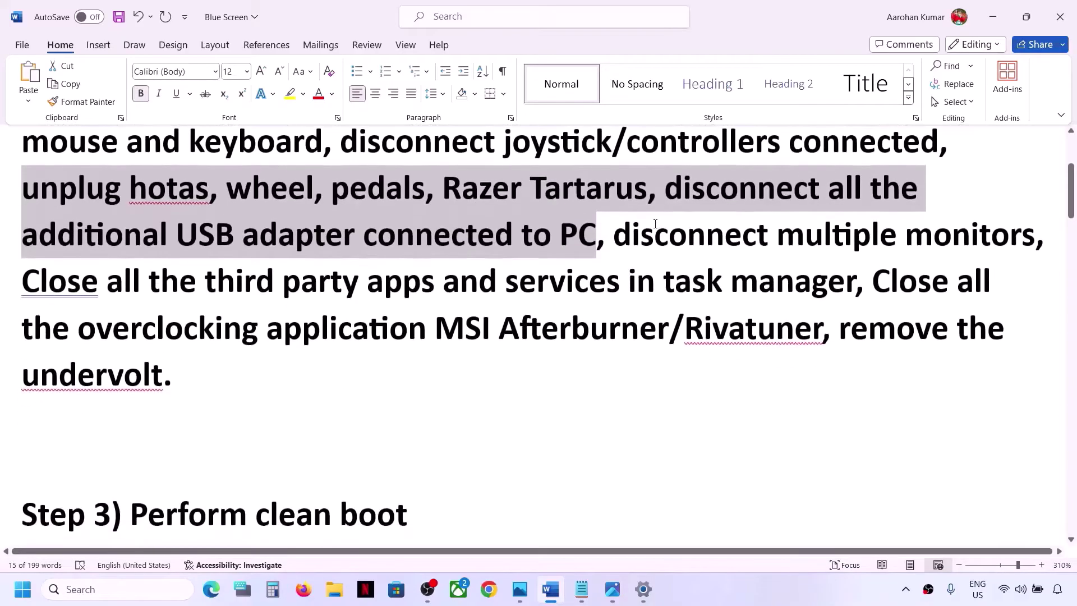
scroll(655, 224, up, 2)
drag(614, 306, 982, 334)
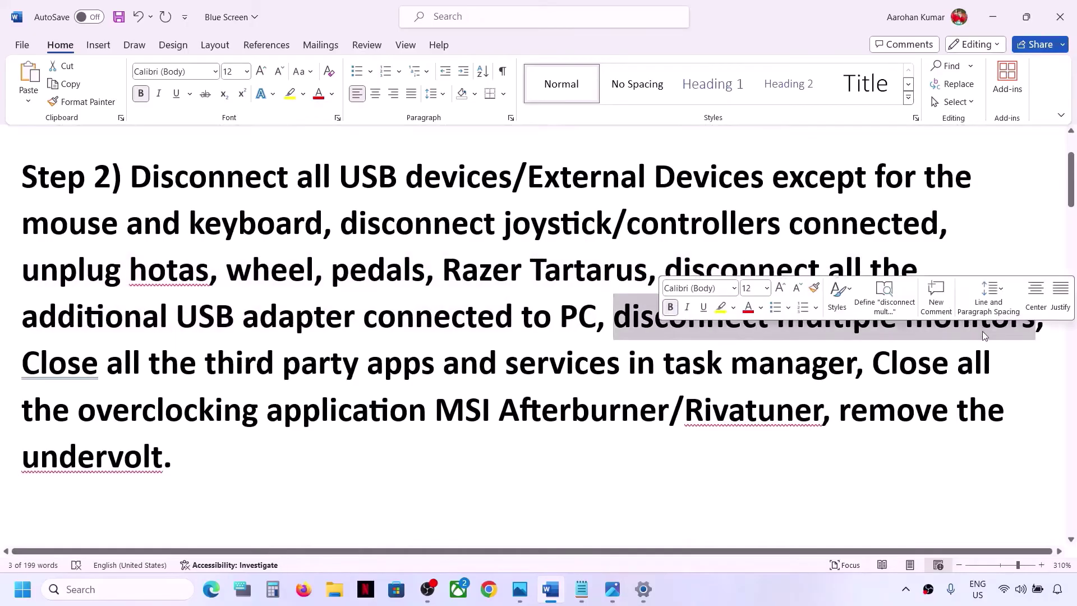
drag(26, 364, 791, 357)
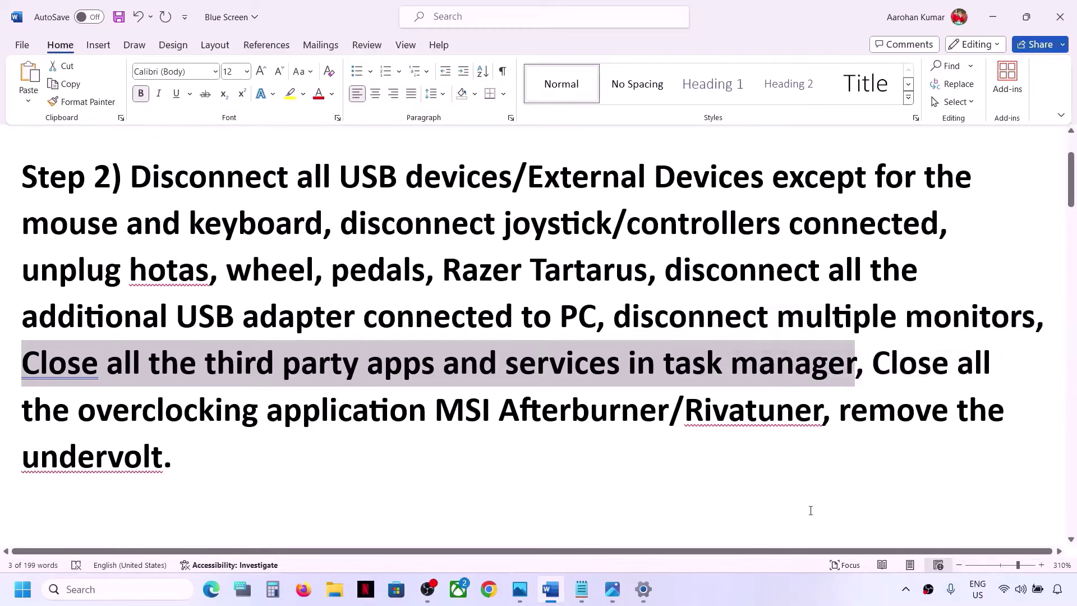
Quit the two third-party apps running in the background from the hidden system tray icons
click(906, 590)
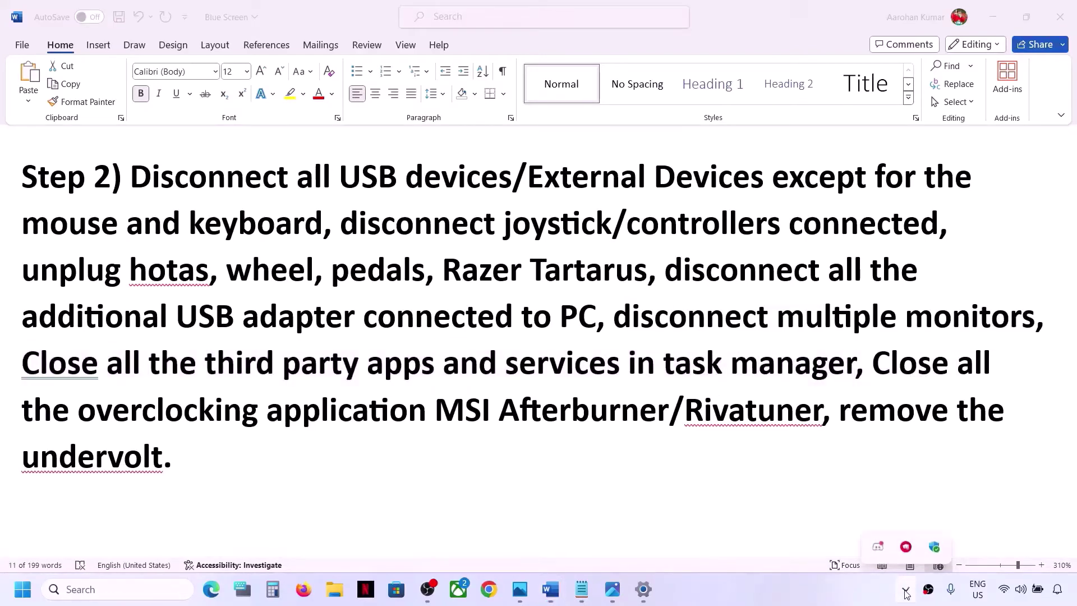
right_click(881, 549)
click(916, 533)
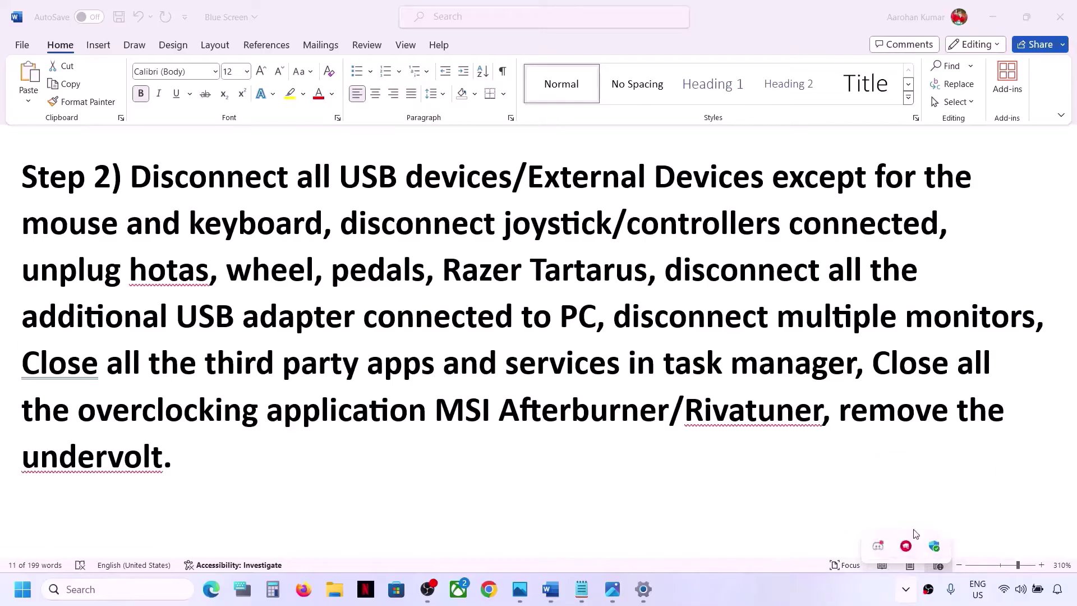
click(906, 590)
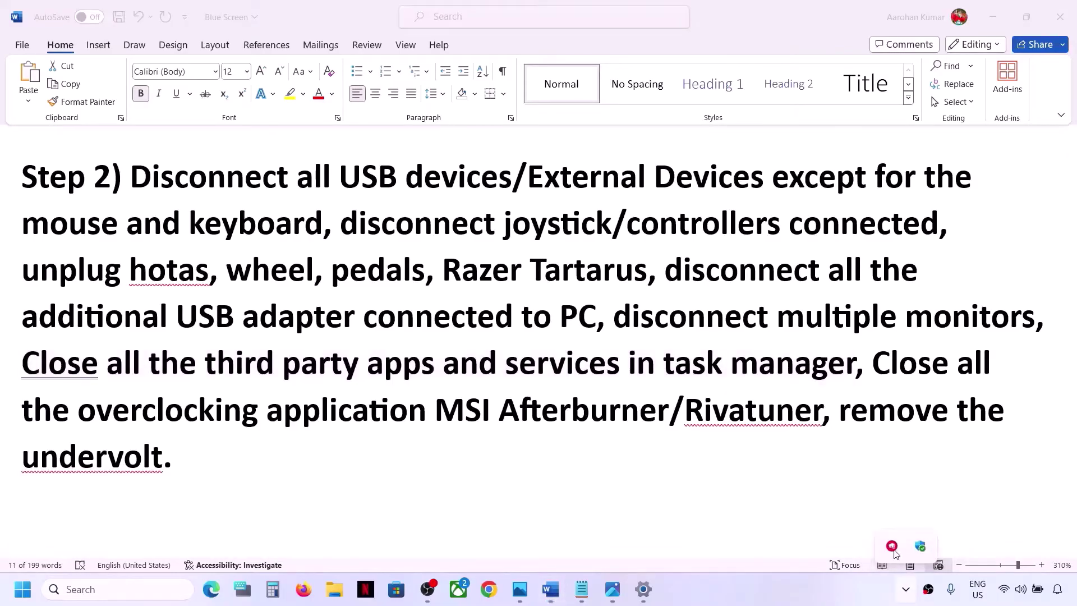
right_click(893, 547)
click(930, 536)
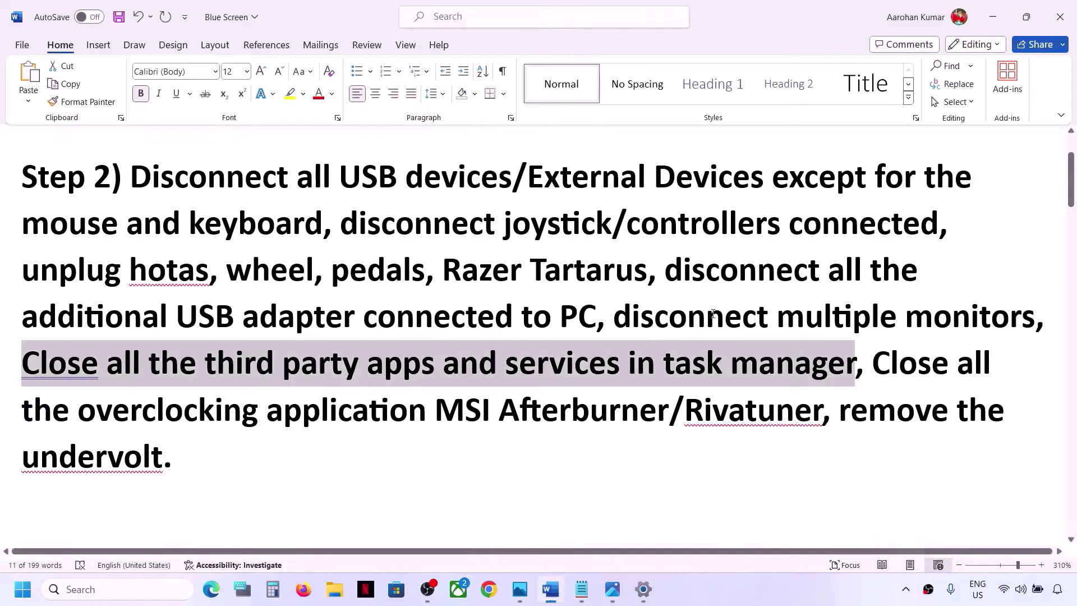
Highlight the word "services" in step 2 and open Task Manager to see the running processes
click(498, 356)
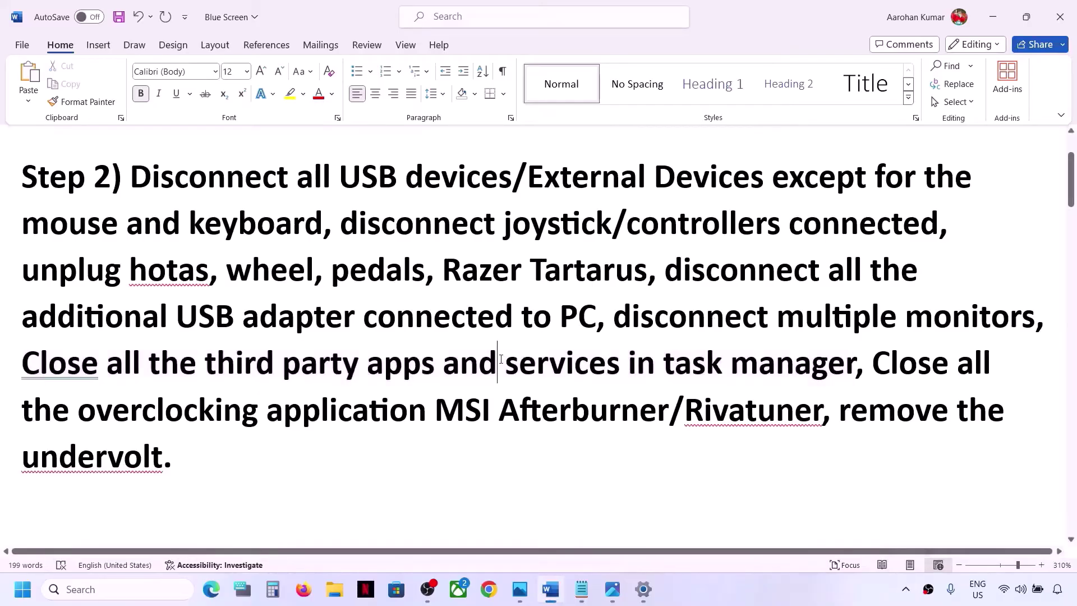
drag(505, 364, 620, 378)
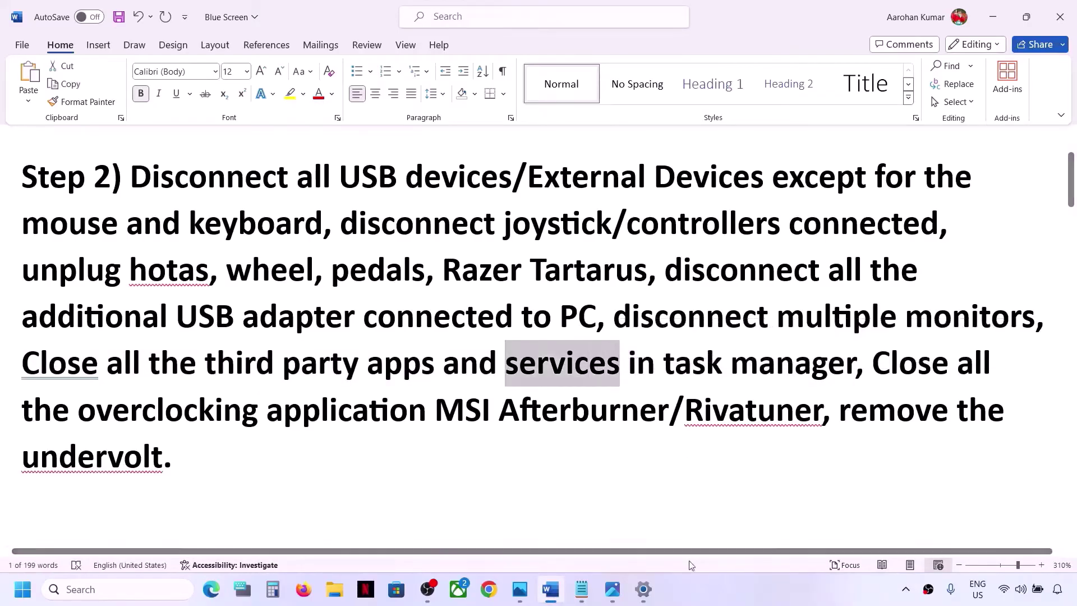
right_click(17, 596)
click(60, 417)
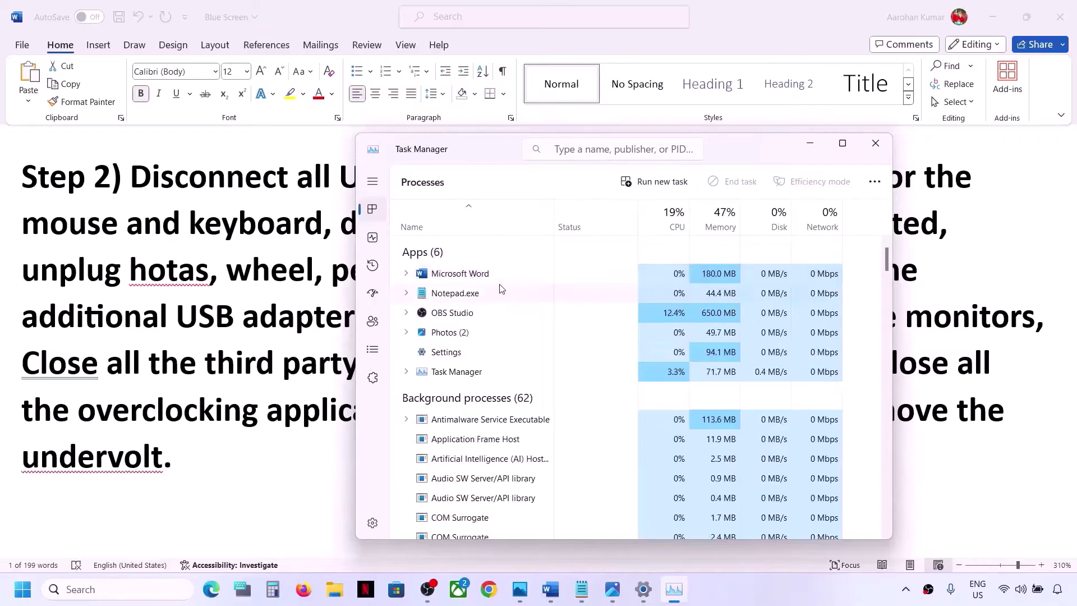
Show the process options for OBS Studio in Task Manager without ending it, and close Task Manager
click(452, 318)
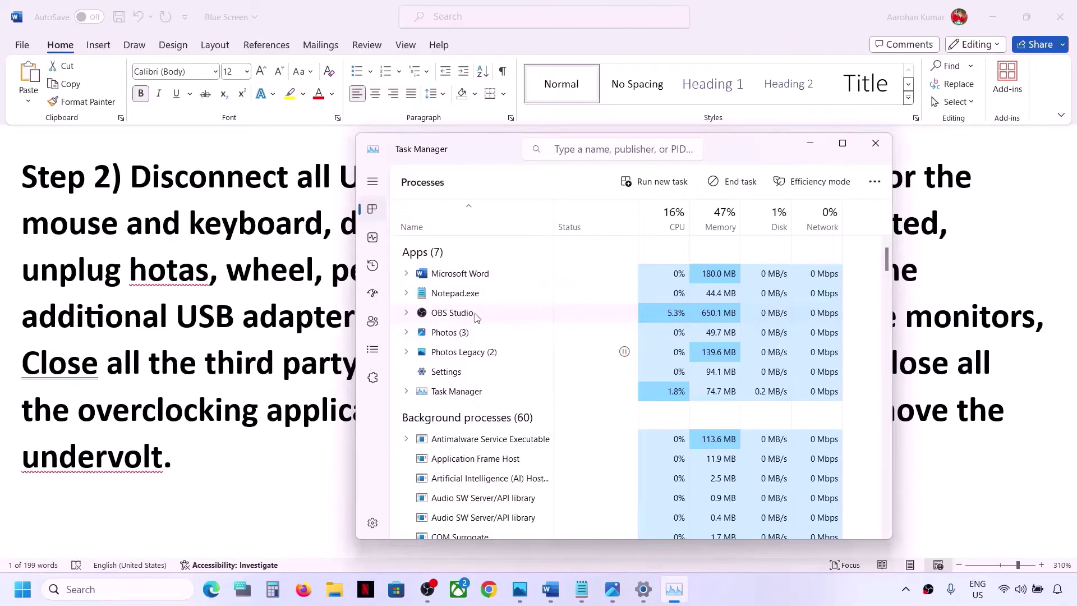
right_click(473, 317)
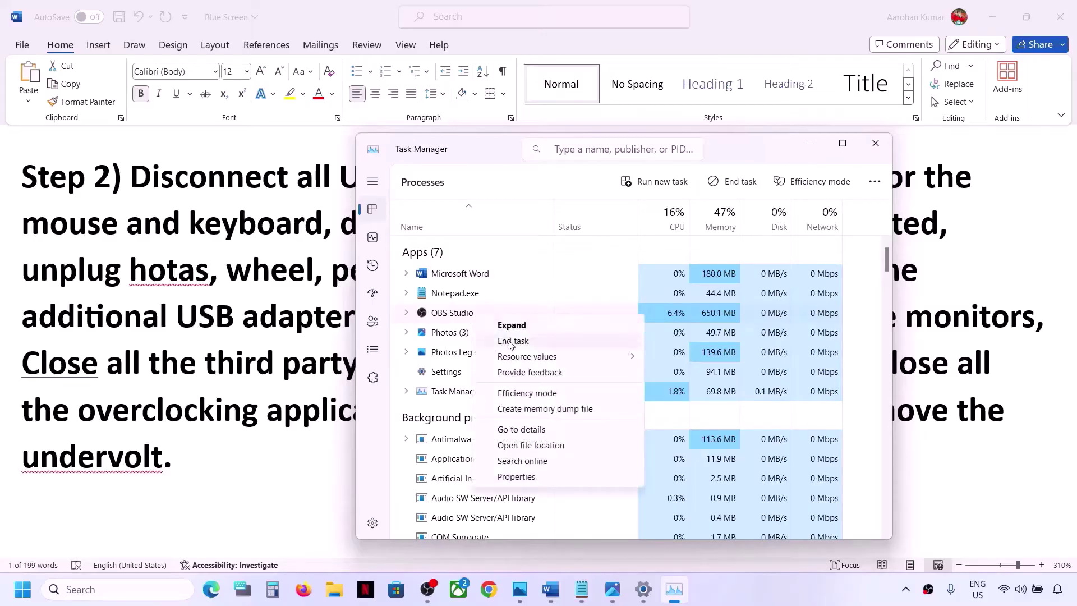
click(381, 467)
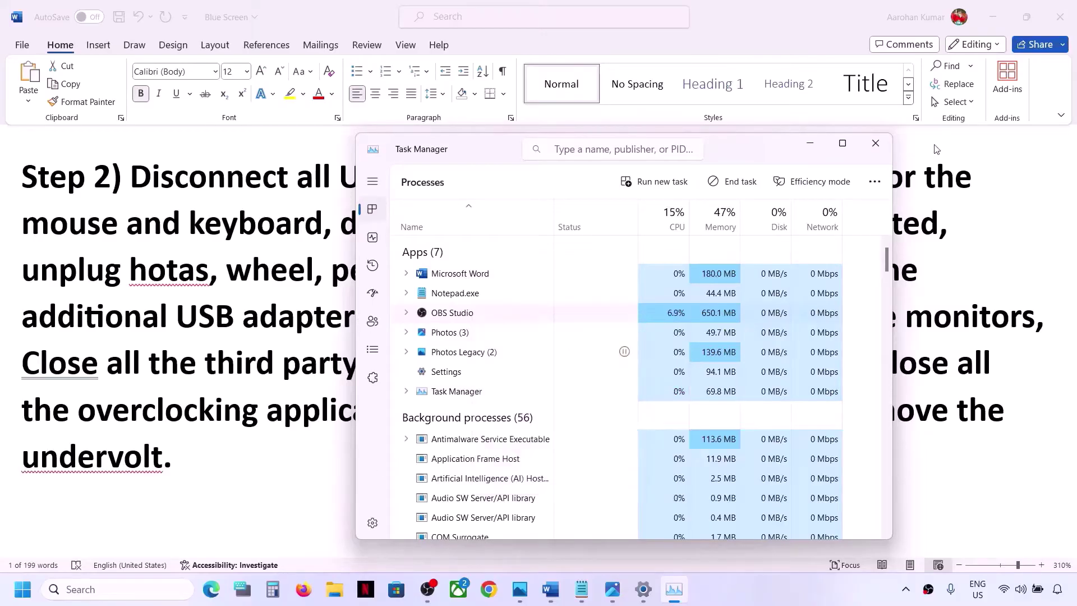
click(875, 144)
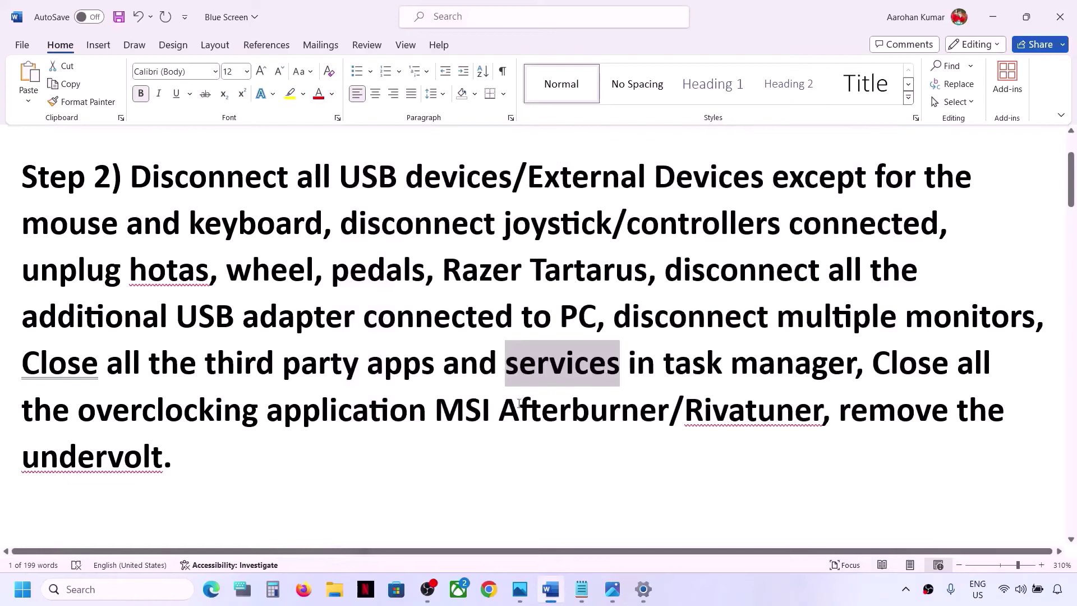
Highlight the step 2 instructions on closing overclocking applications such as MSI Afterburner/Rivatuner and removing the undervolt
drag(876, 354, 741, 402)
drag(783, 408, 793, 408)
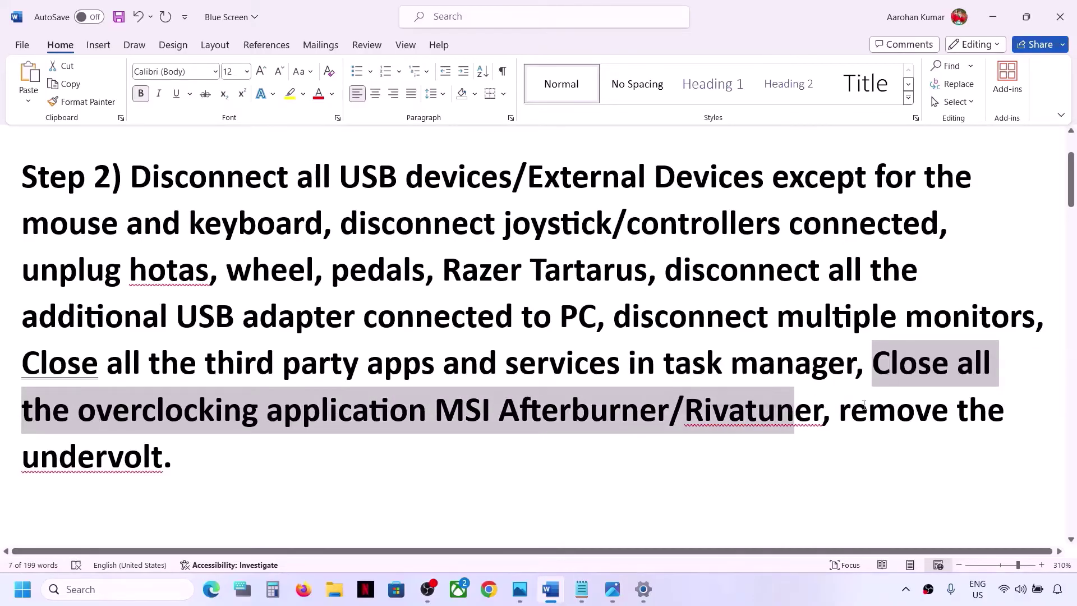
drag(841, 413, 932, 443)
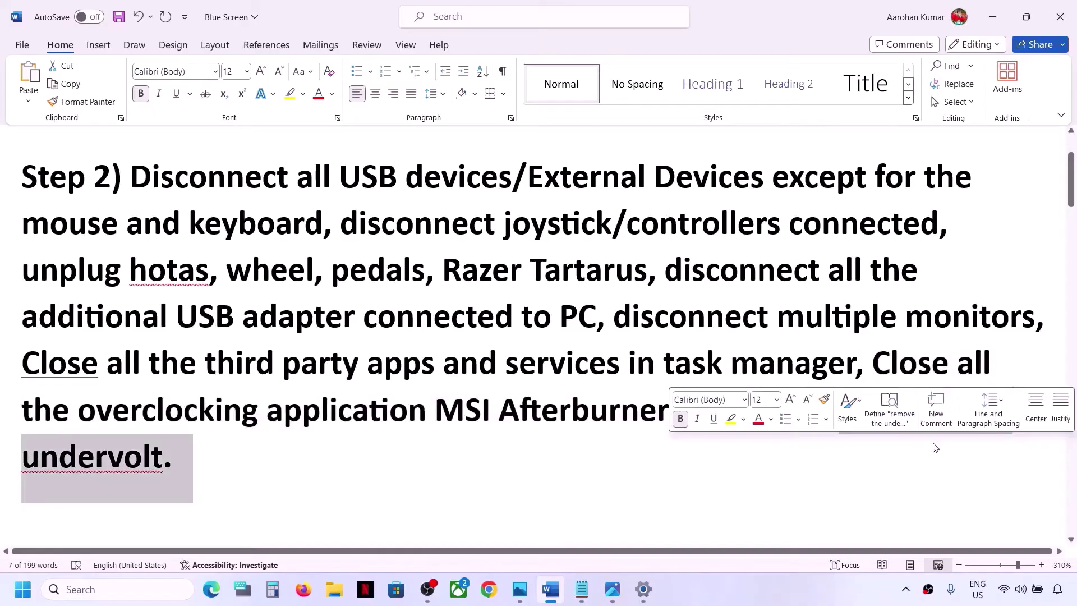
click(398, 415)
scroll(397, 416, down, 4)
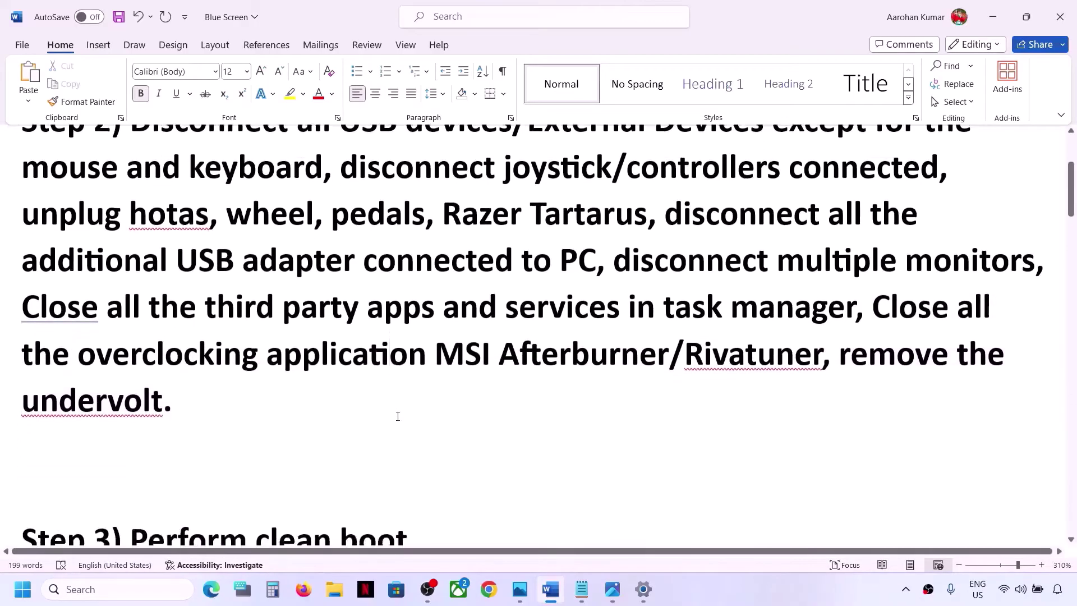
scroll(303, 401, up, 2)
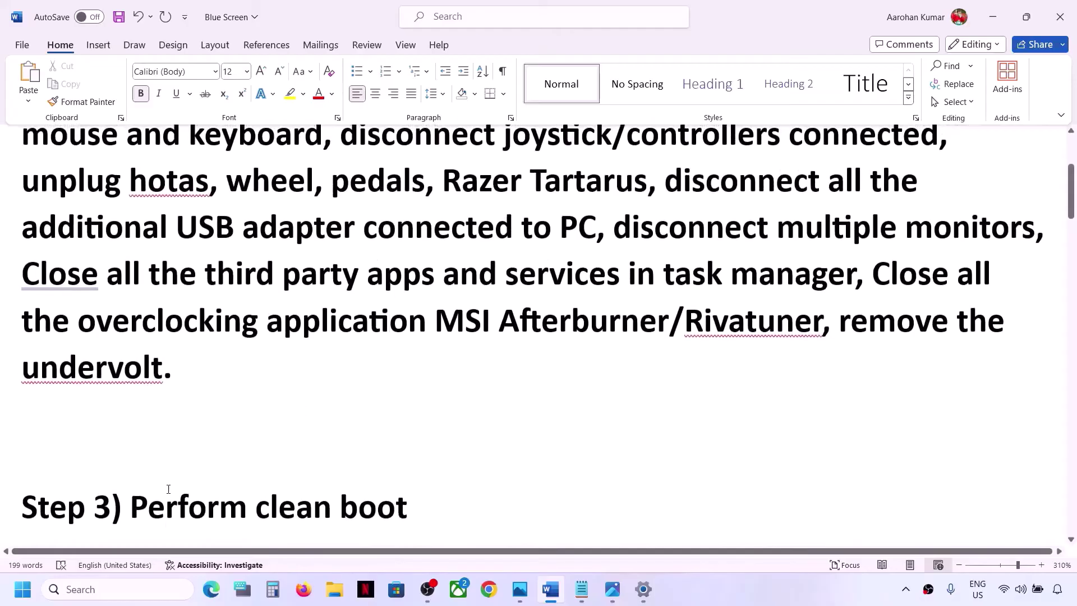
Highlight "Perform clean boot" in step 3, then search Windows for System Configuration and open it
drag(168, 502, 465, 496)
scroll(409, 509, down, 2)
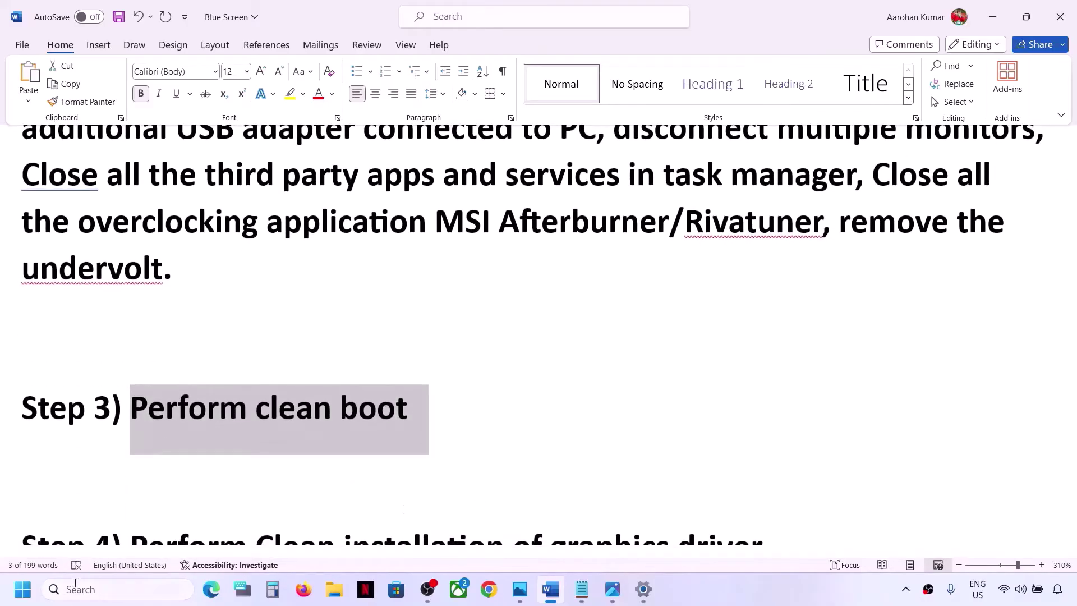
click(92, 588)
text(system)
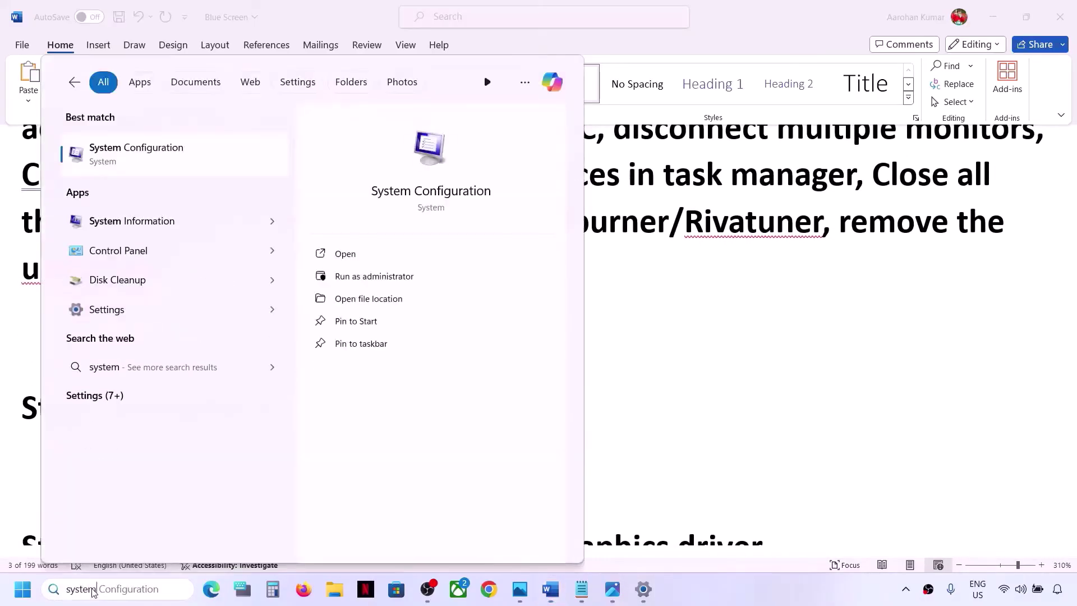
key(Right)
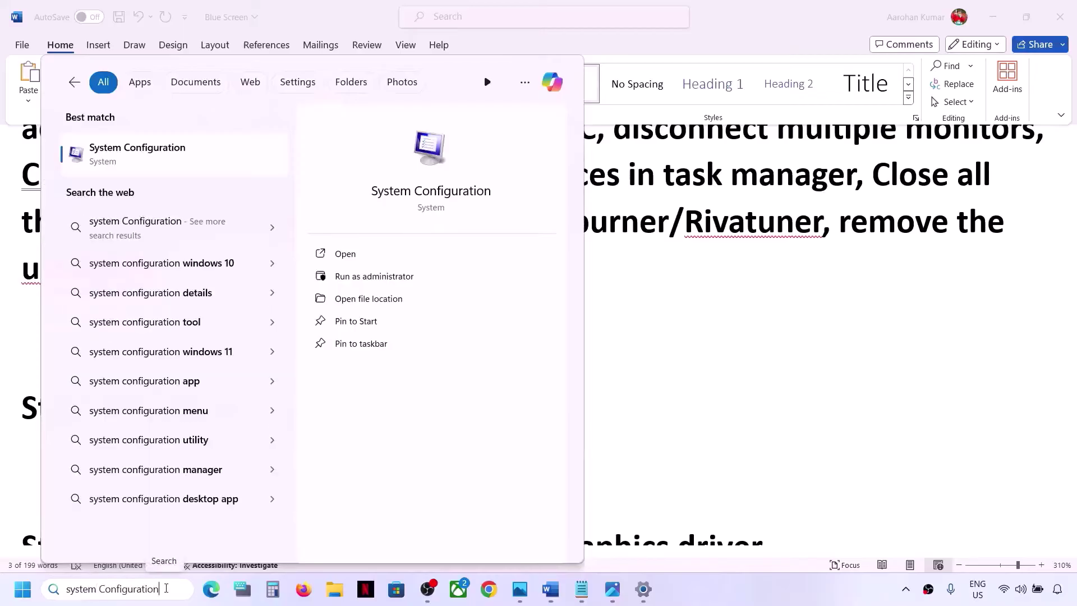
click(174, 156)
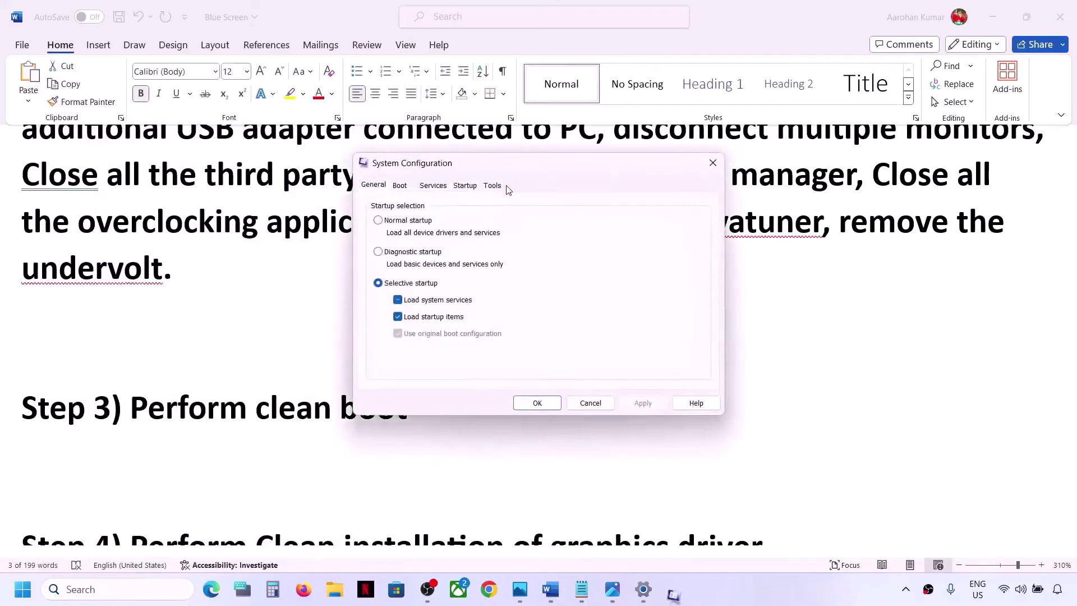
Hide all Microsoft services in the System Configuration services list and accept the configuration
click(433, 186)
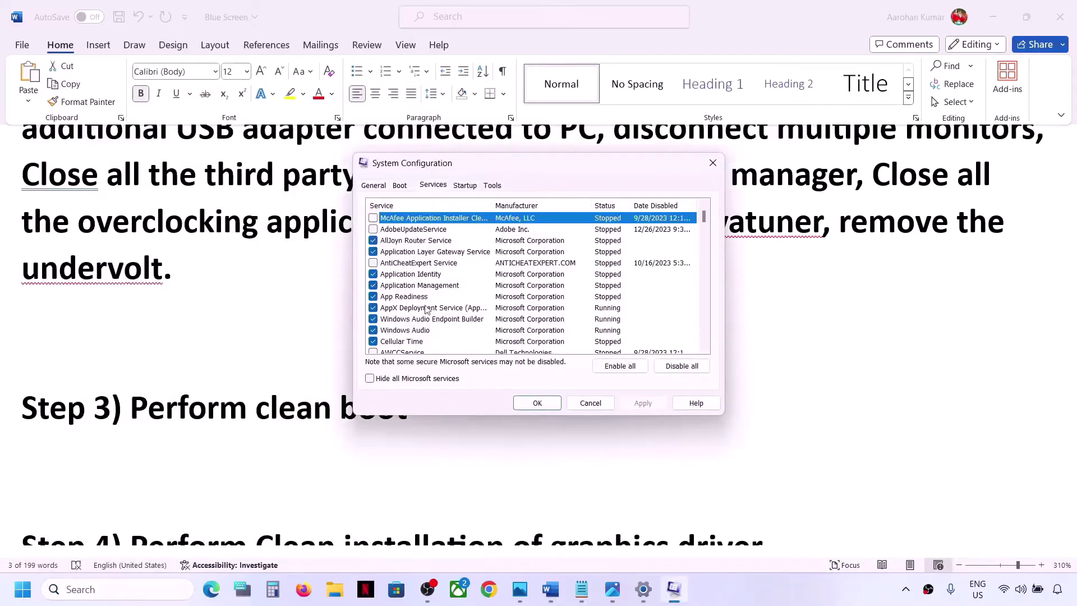
click(370, 379)
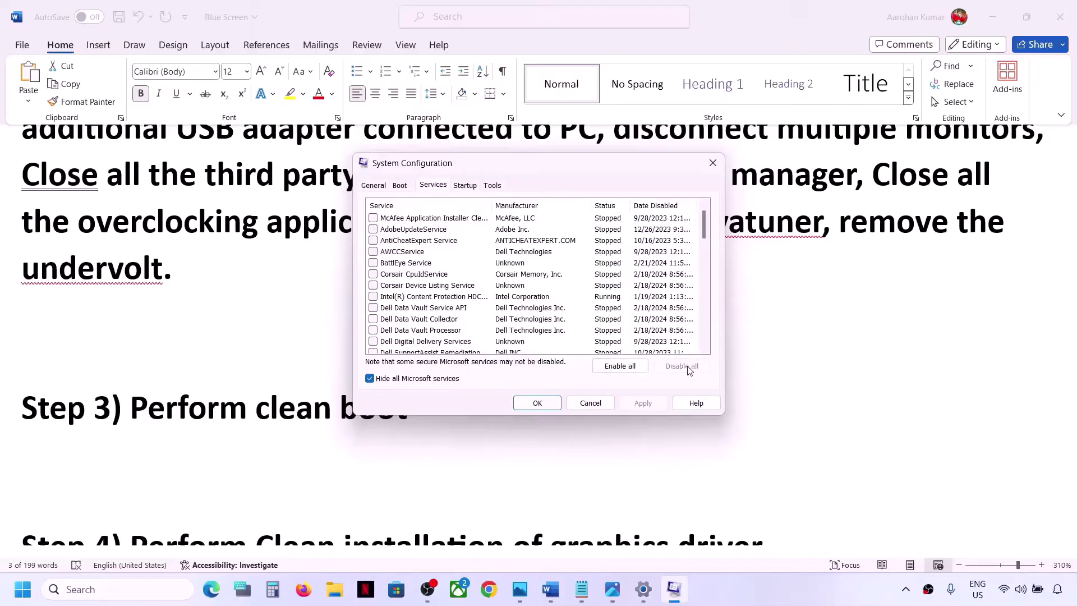
click(552, 404)
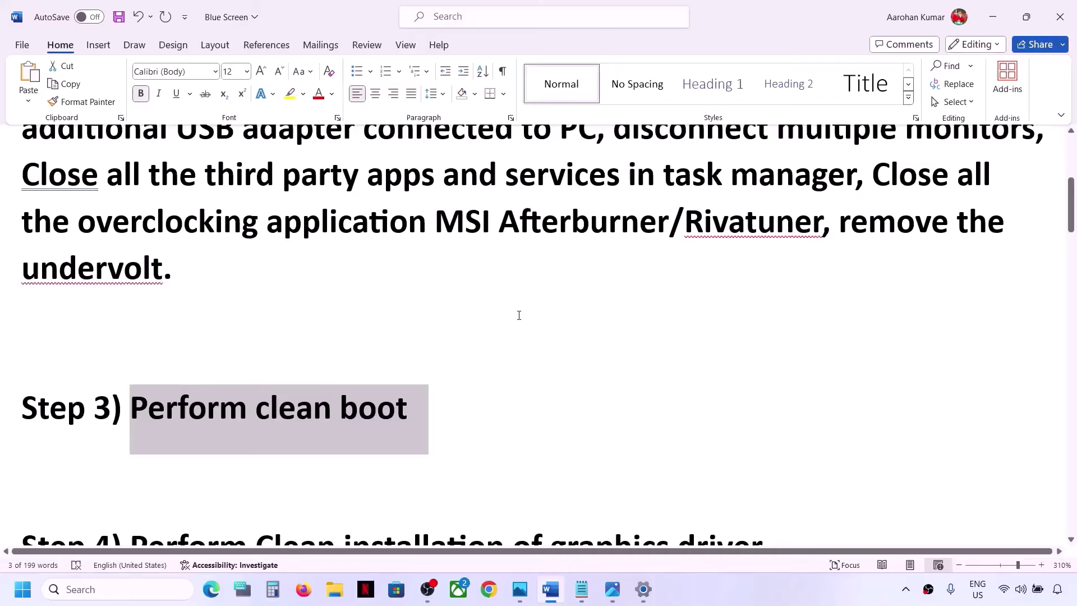
Read step 4 on clean installation of the graphics driver, highlighting its heading and the NVIDIA driver link
scroll(425, 341, down, 5)
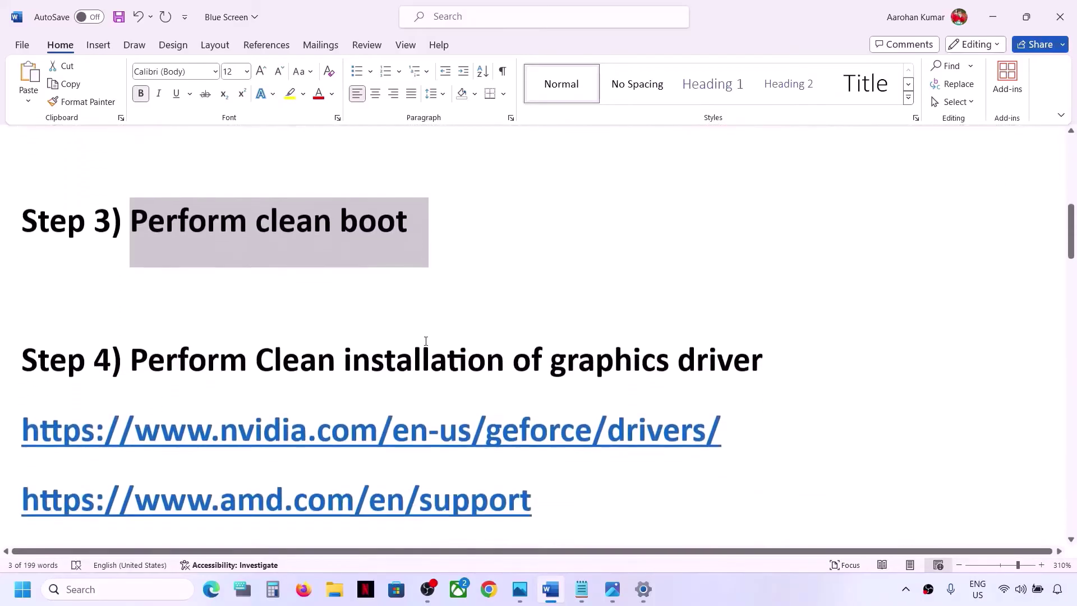
drag(172, 291, 762, 289)
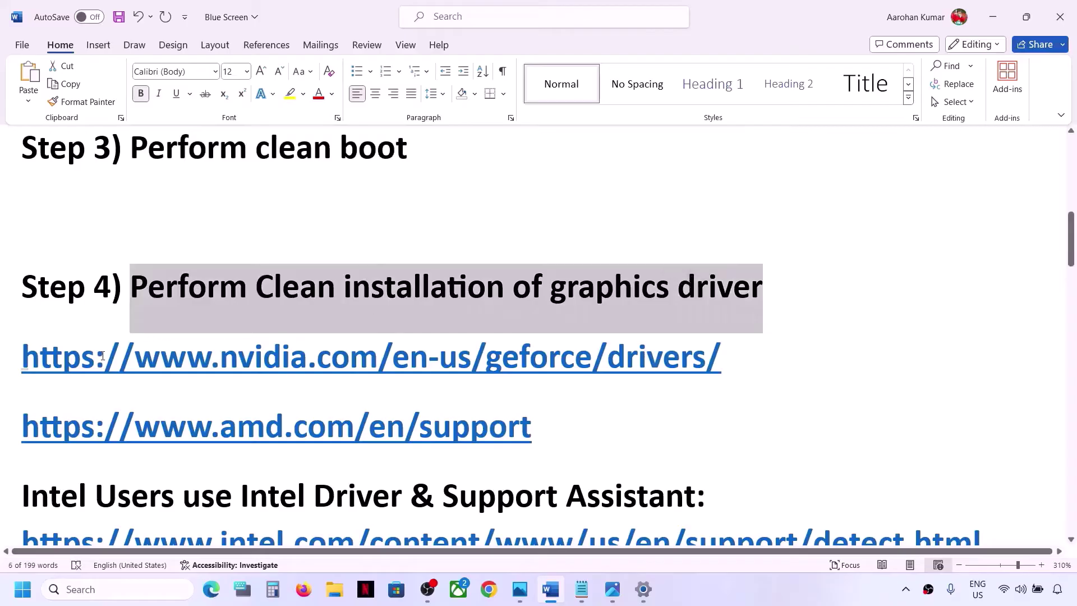
drag(96, 357, 537, 359)
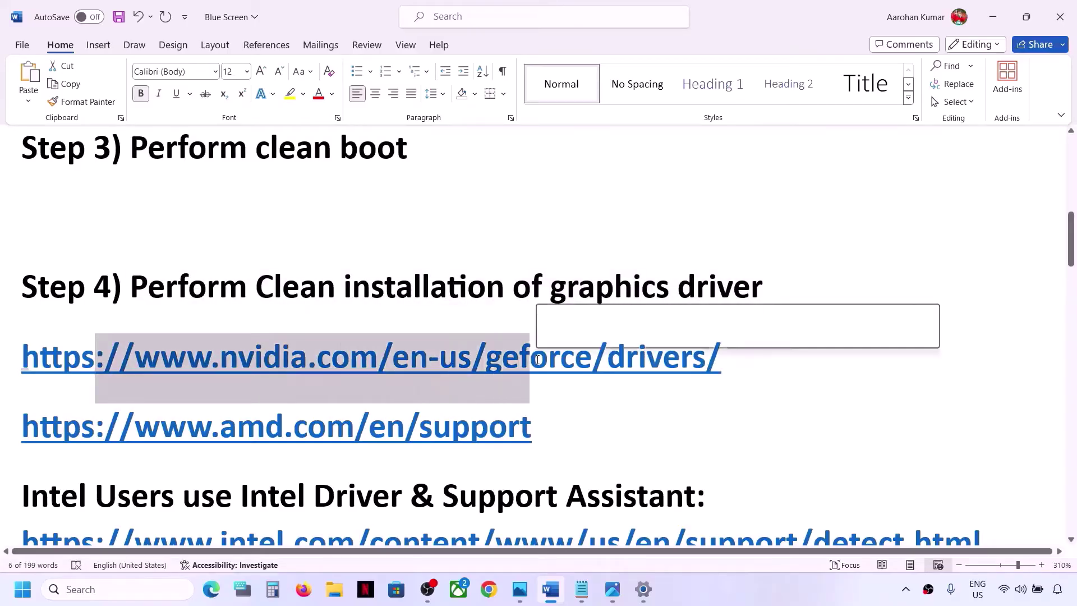
click(588, 365)
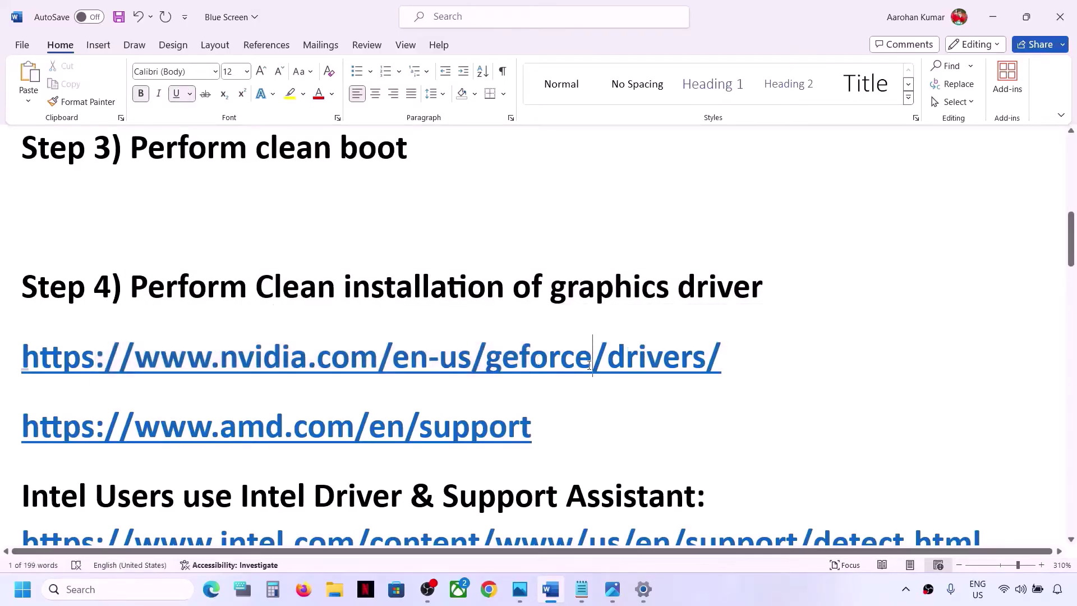
click(734, 597)
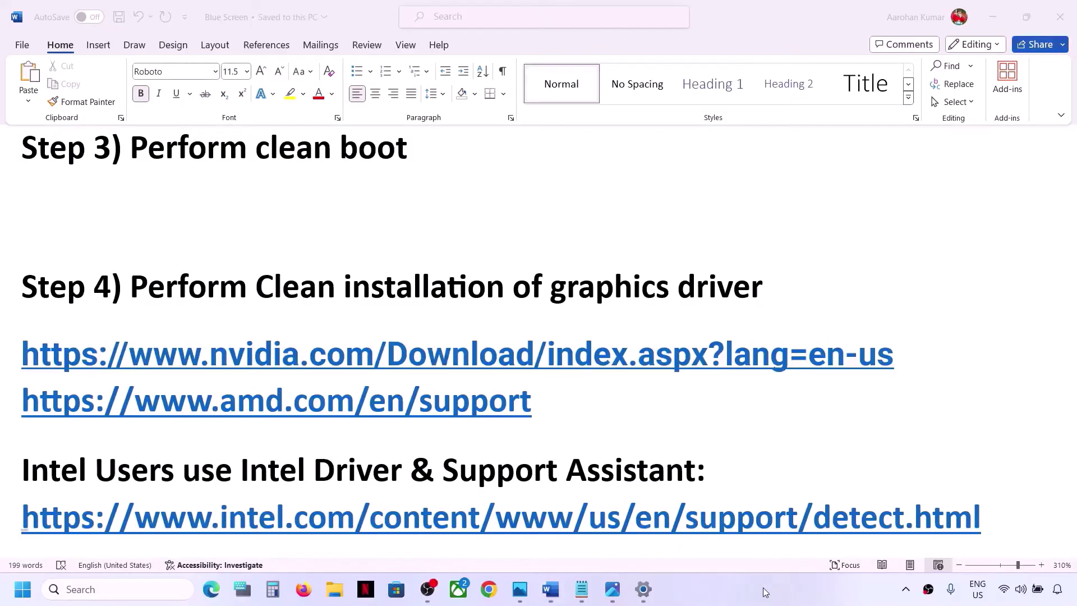
click(901, 362)
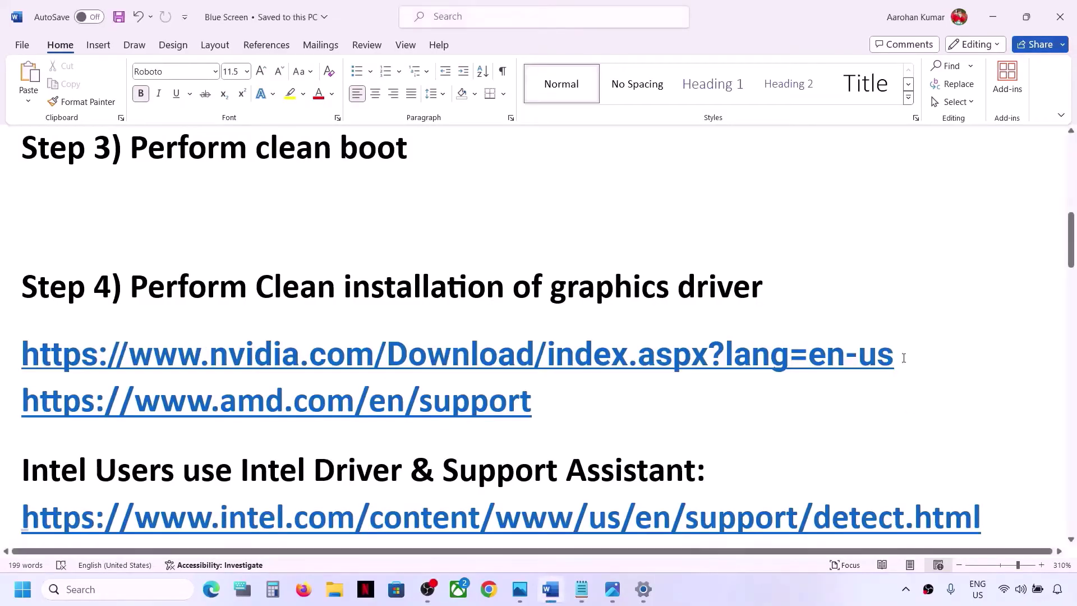
drag(904, 358, 69, 357)
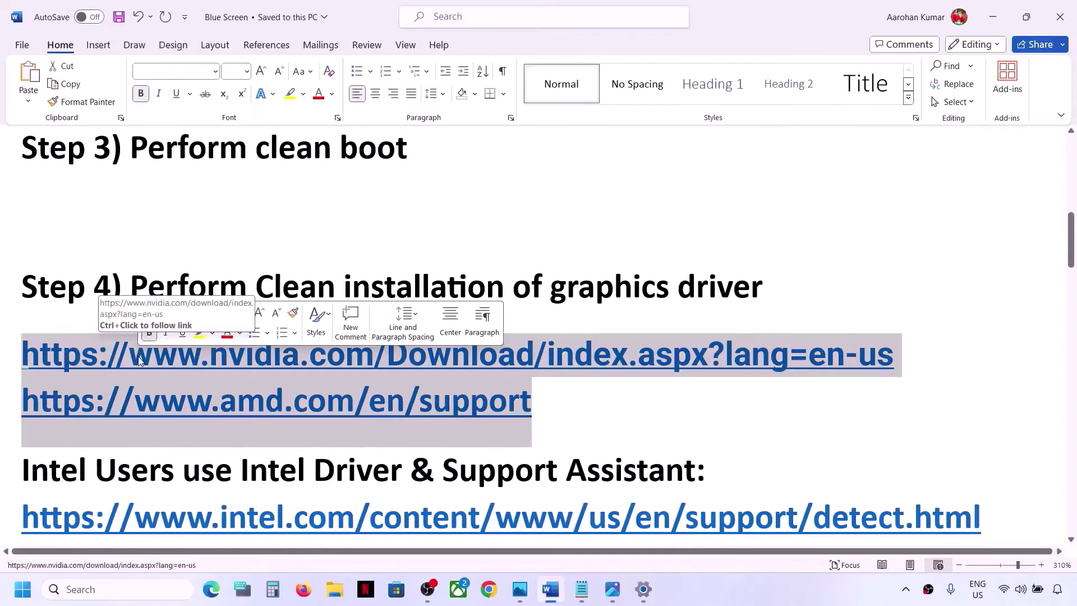
click(470, 399)
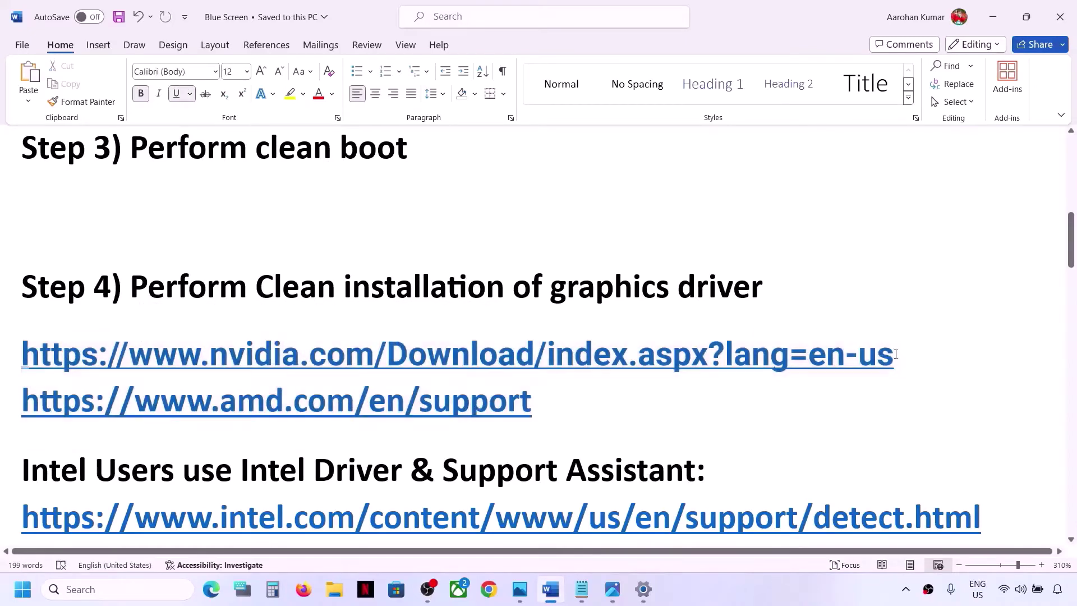
drag(895, 354, 0, 351)
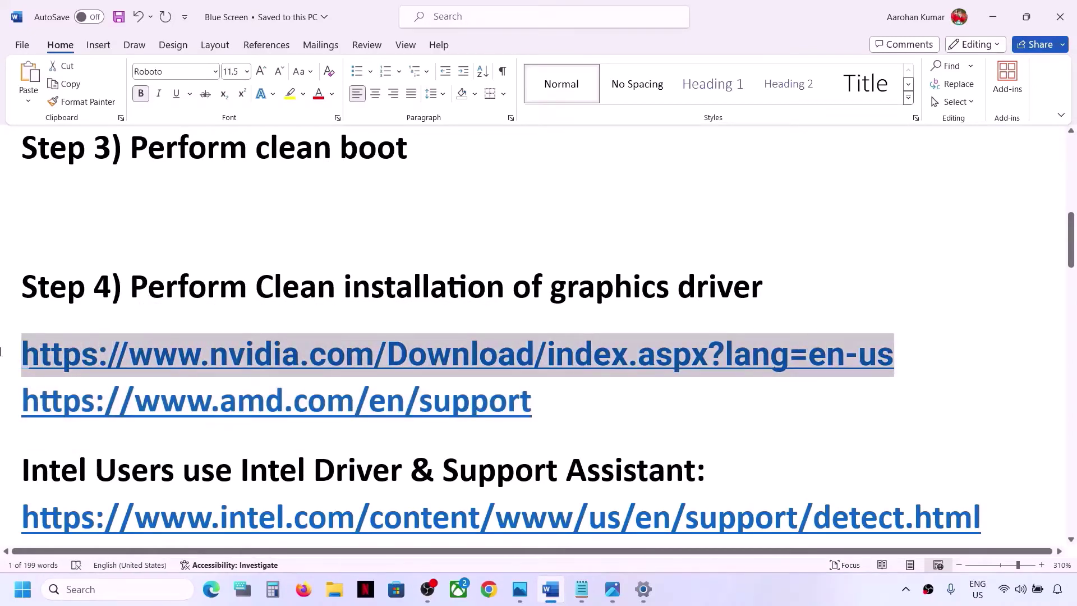
click(489, 589)
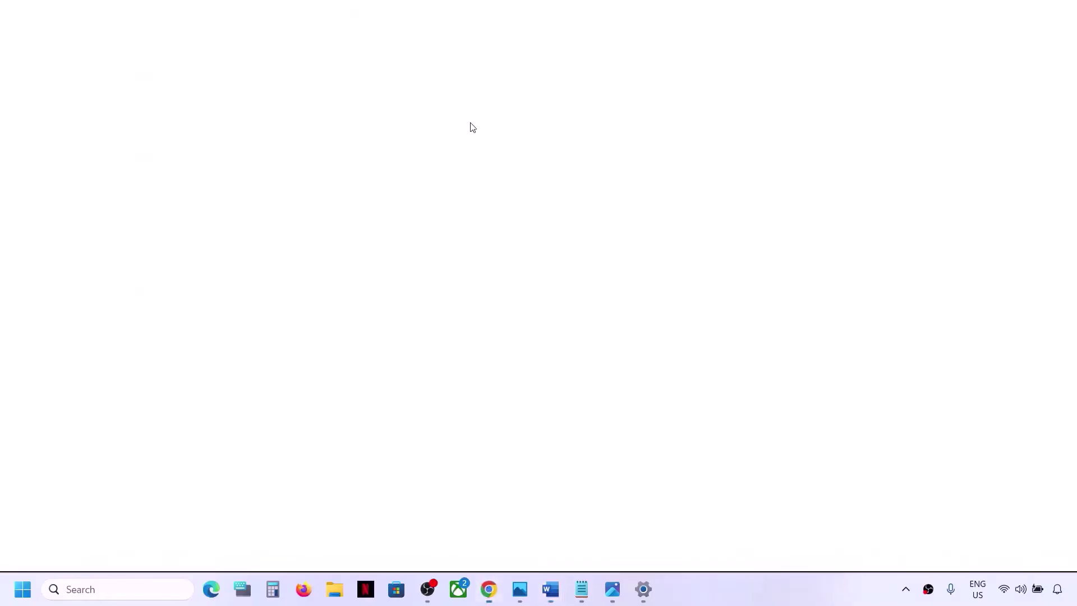
text(https://www.nvidia.com/Download/index.aspx?lang=en-us)
key(Return)
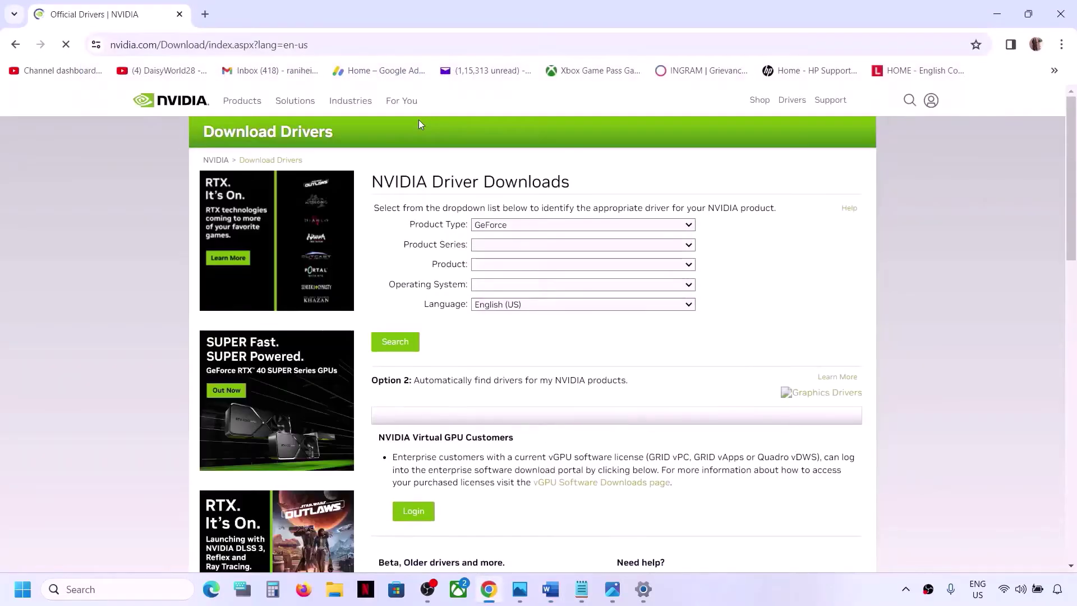
Search NVIDIA drivers for product type GeForce, series GeForce RTX 30 Series (Notebooks), product GeForce RTX 3050 Laptop GPU and operating system Windows 11
click(558, 226)
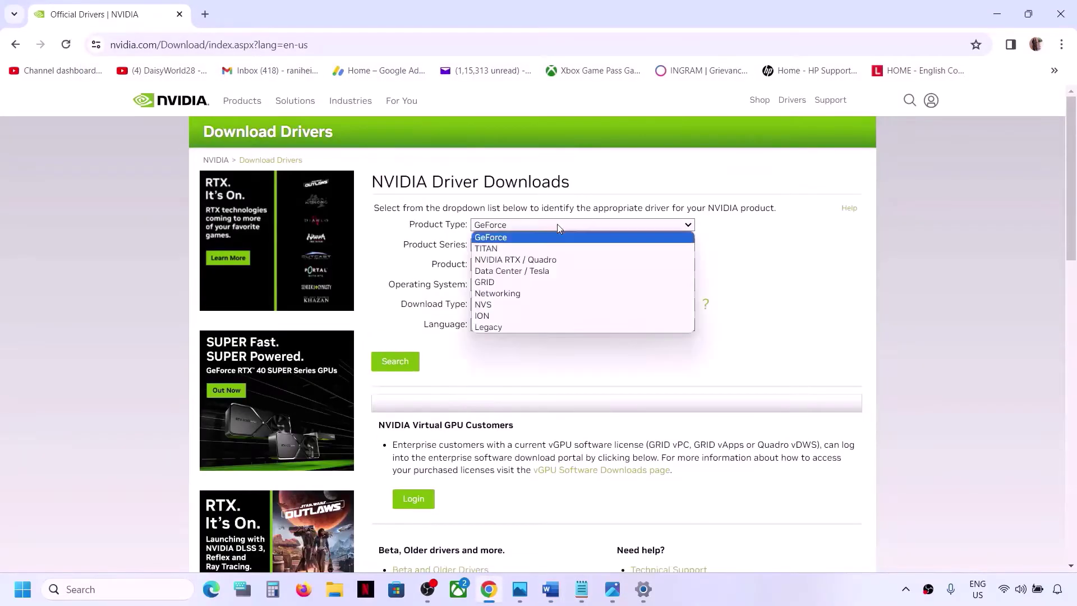
click(501, 241)
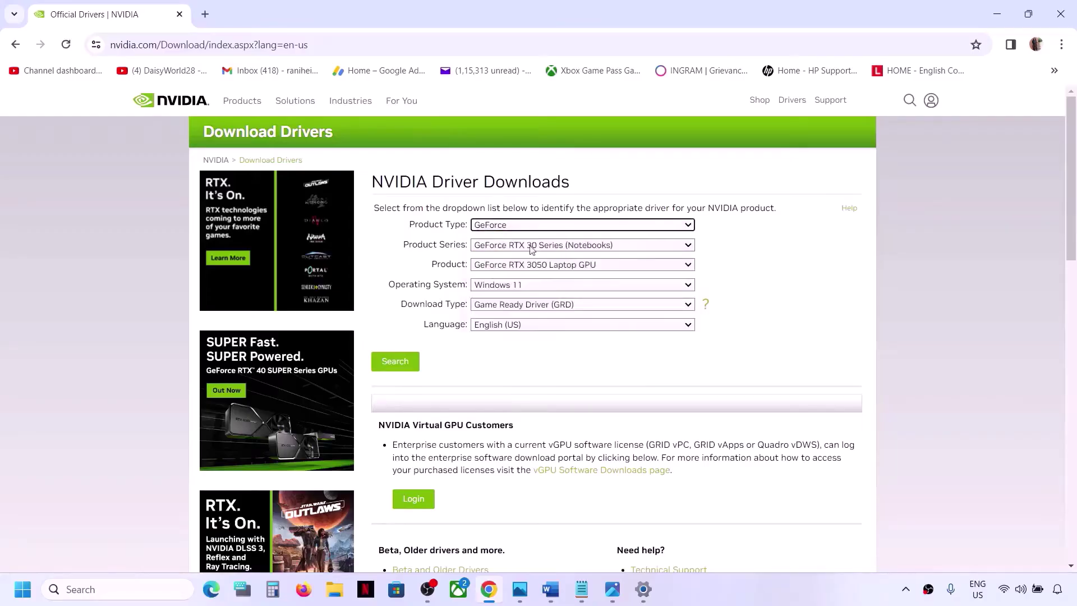
click(548, 248)
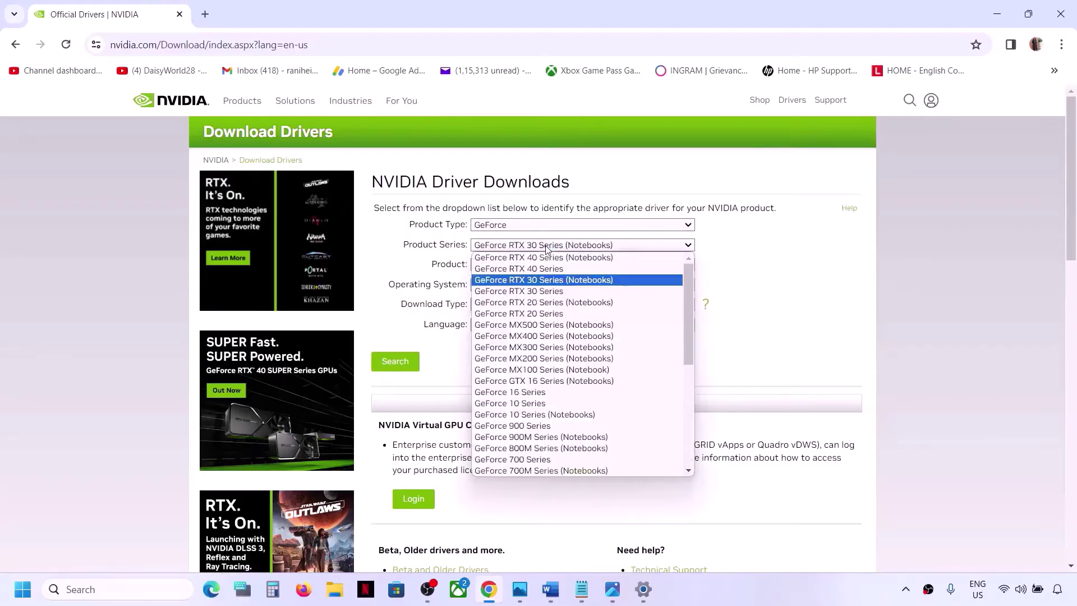
click(588, 281)
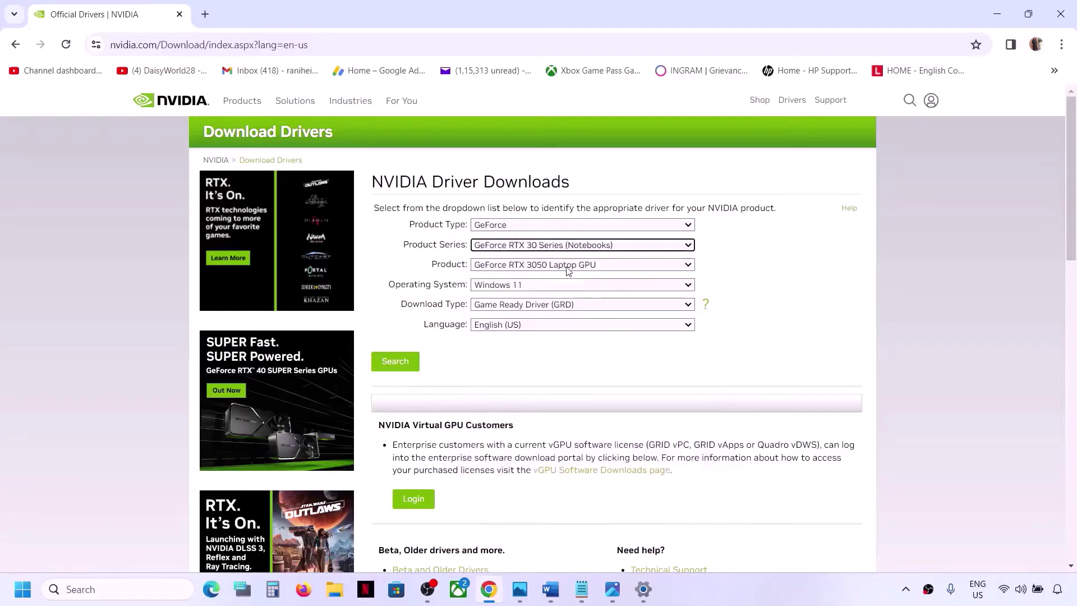
click(569, 271)
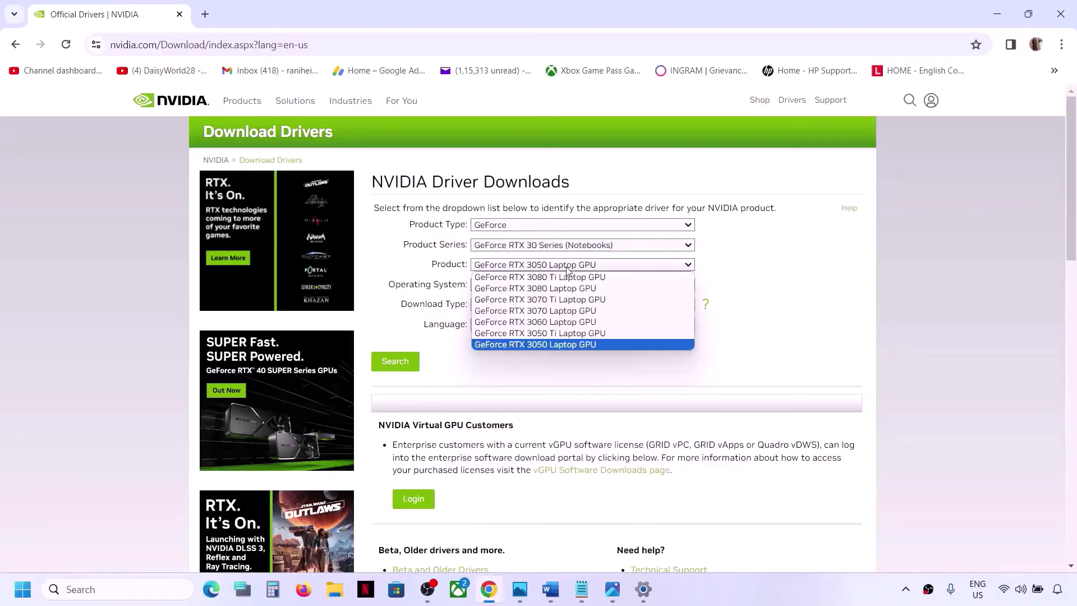
click(550, 343)
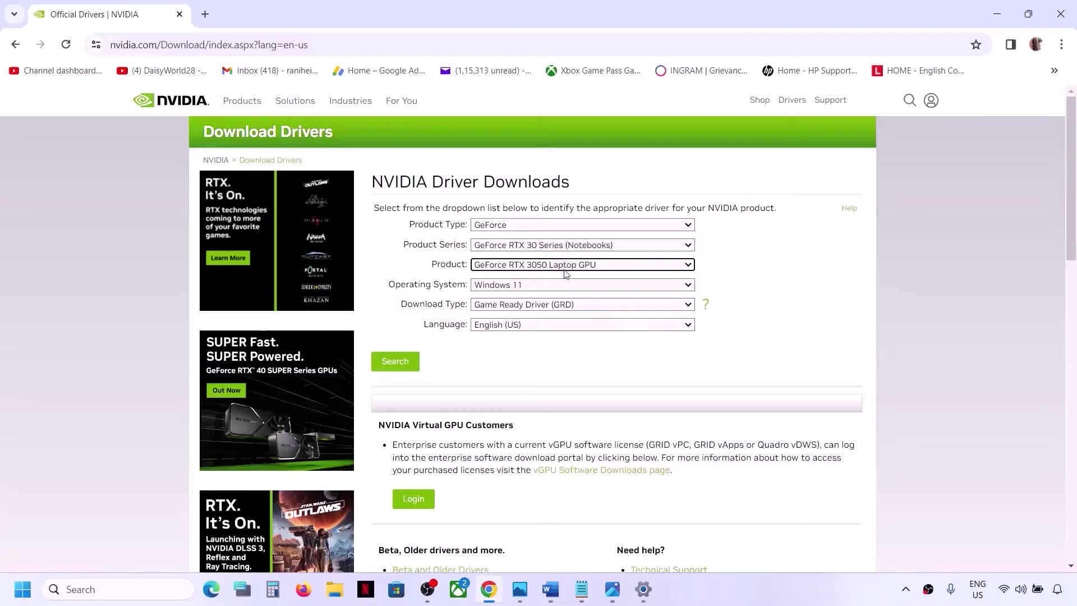
click(541, 290)
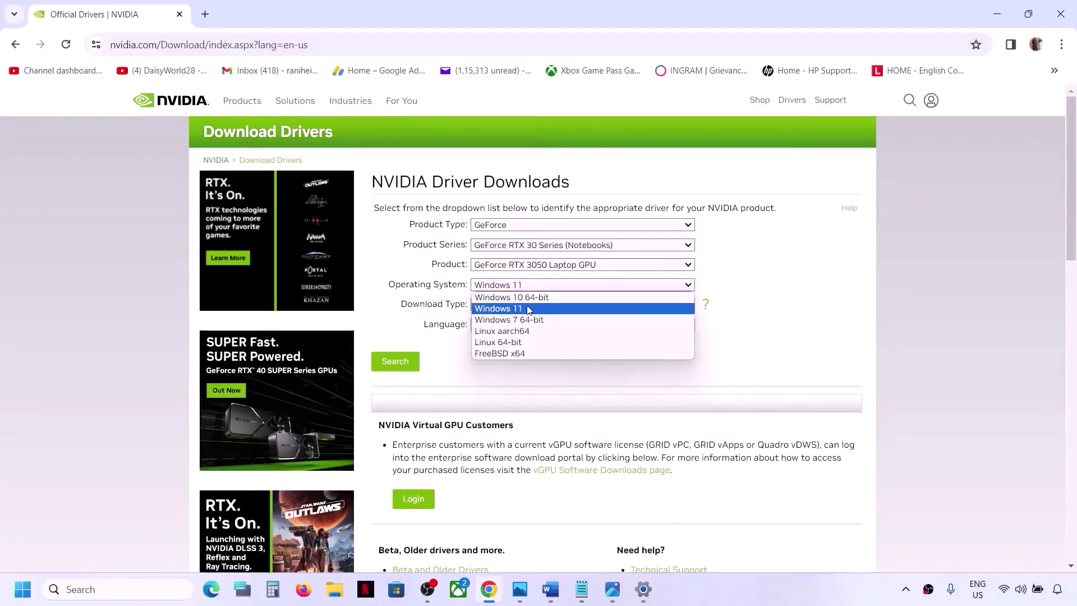
click(527, 310)
click(396, 360)
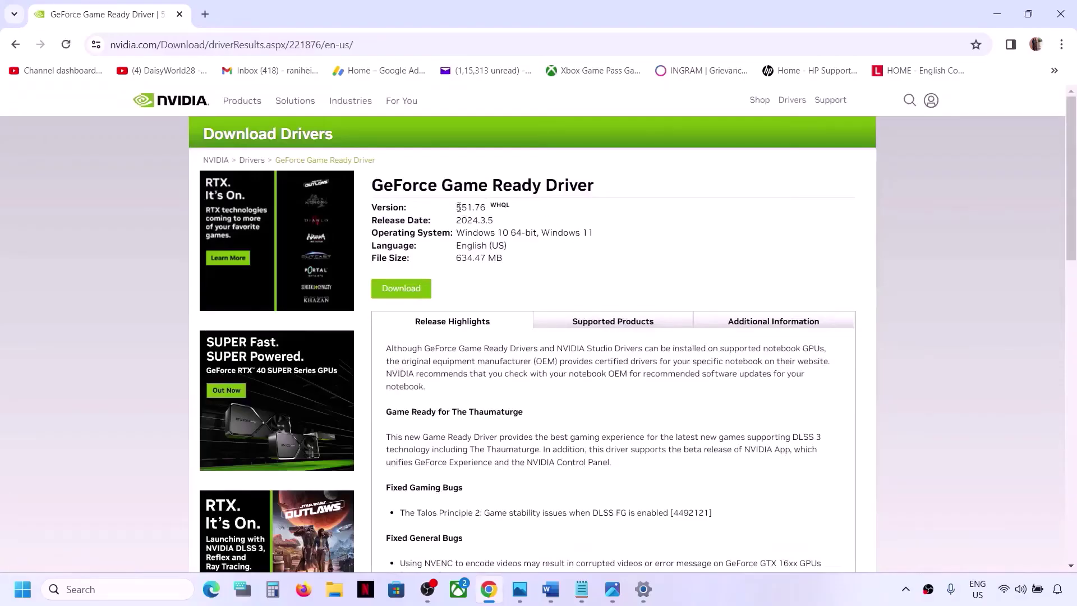
Highlight the version of the GeForce Game Ready Driver and proceed to its download confirmation page
drag(458, 207, 498, 208)
click(588, 231)
click(397, 293)
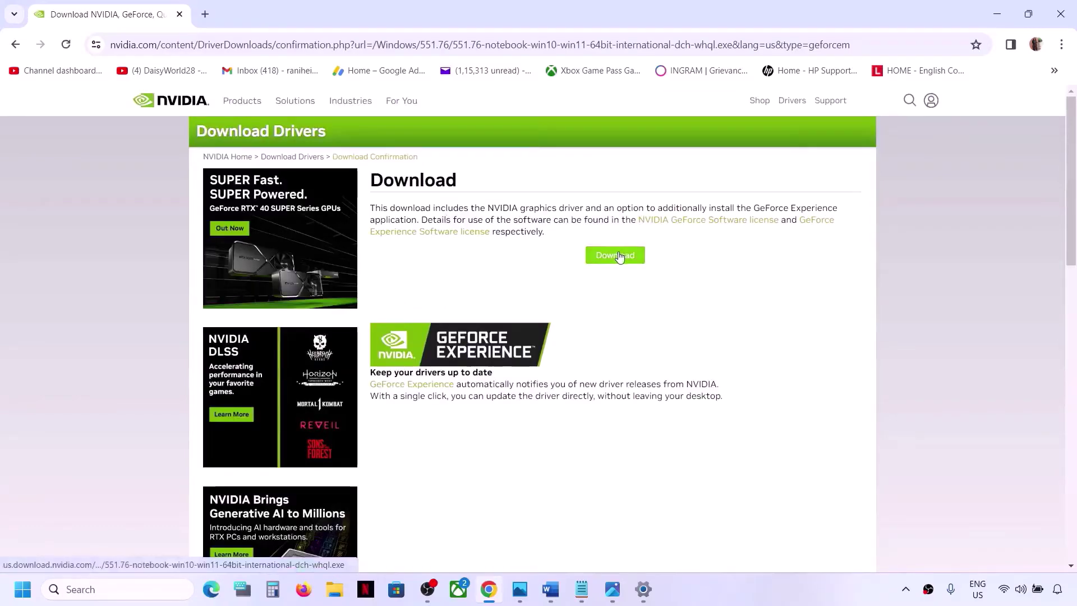
Download the 551.76 notebook driver package, launch it and extract its files to the default folder
click(618, 256)
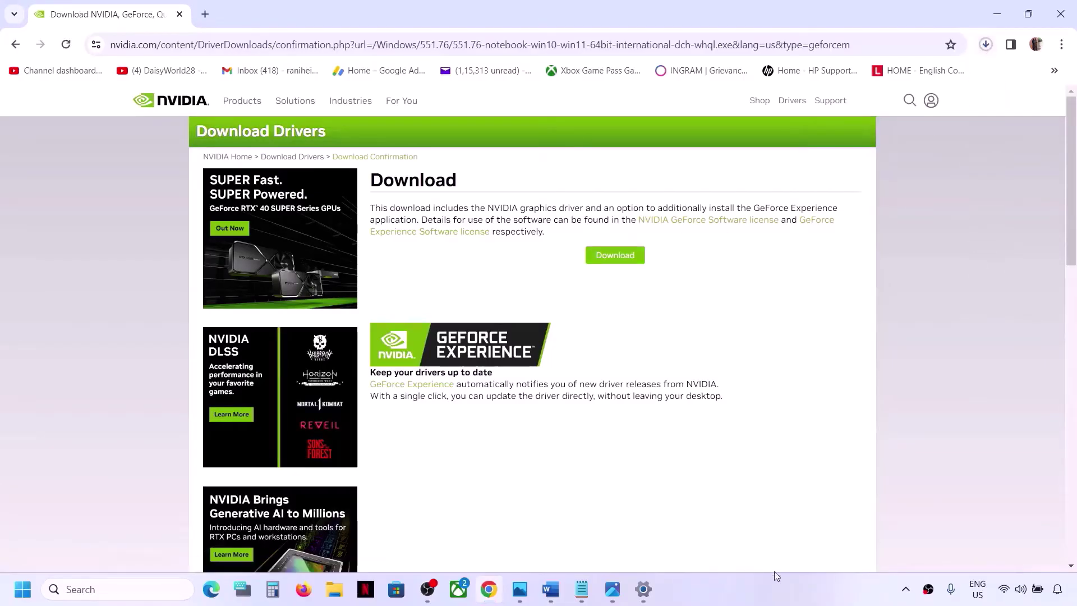
click(793, 584)
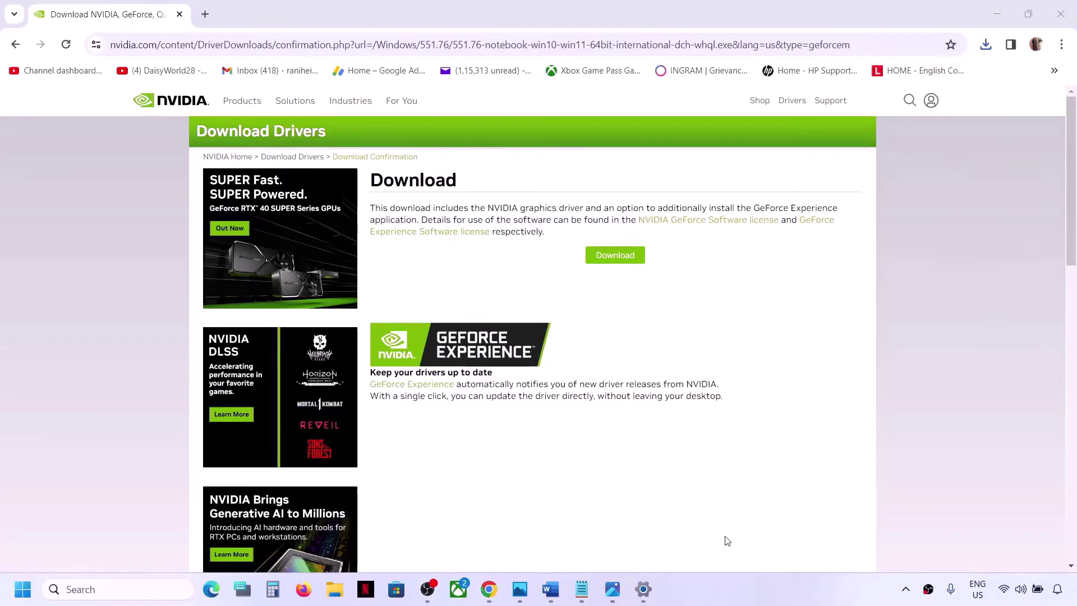
click(985, 44)
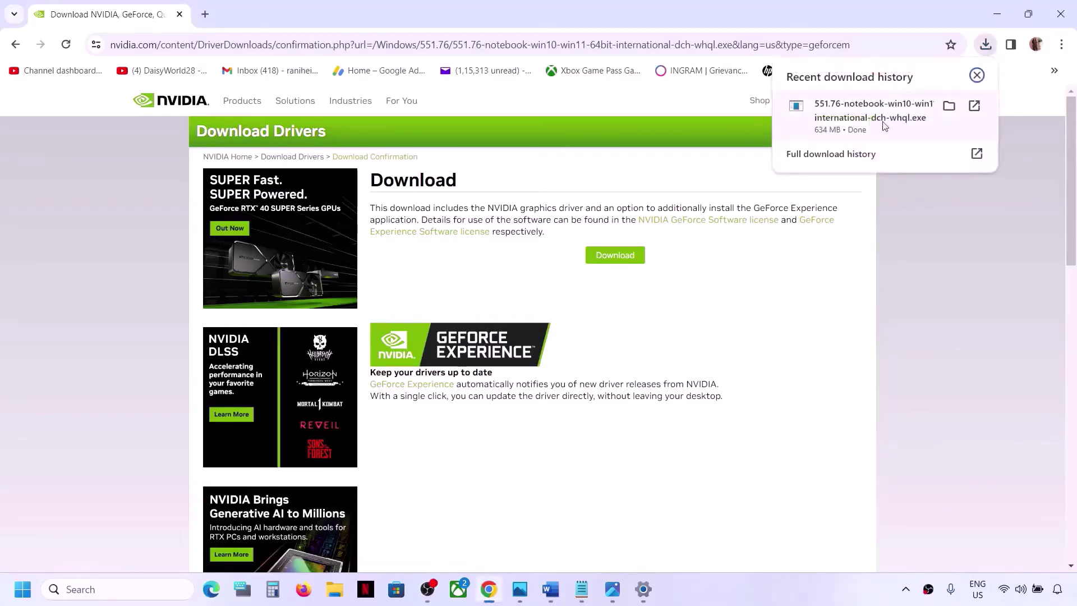
click(863, 119)
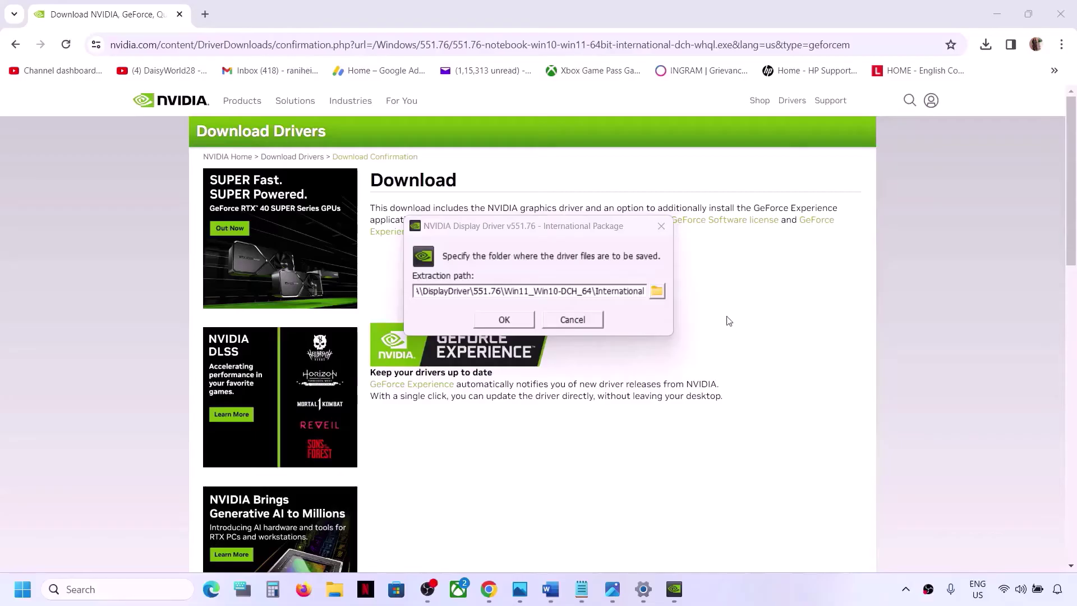
click(497, 319)
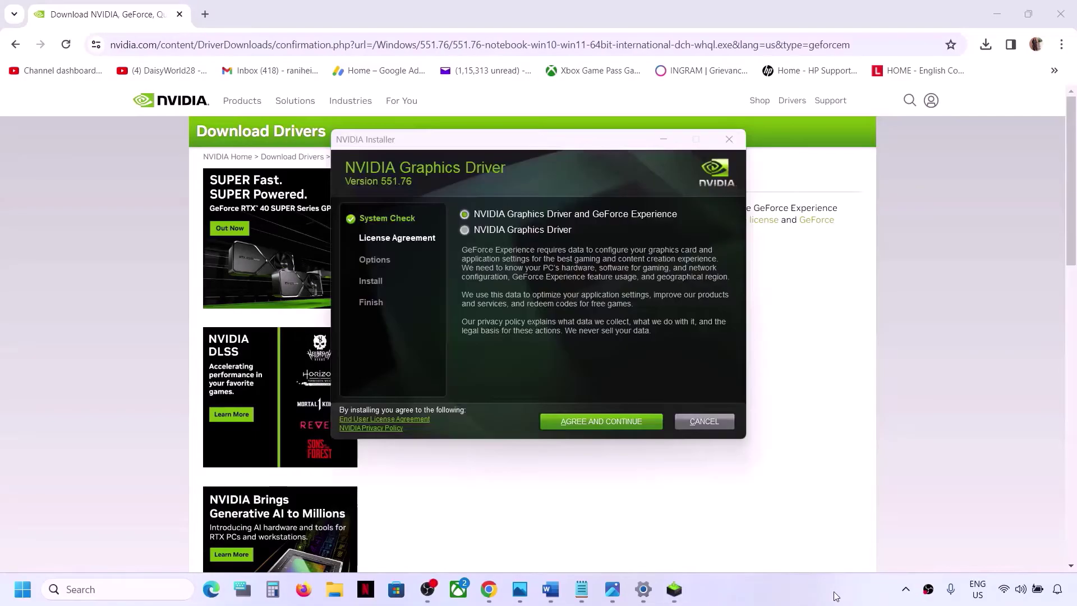
Install the NVIDIA Graphics Driver and GeForce Experience with the Custom (Advanced) option, performing a clean installation
click(605, 429)
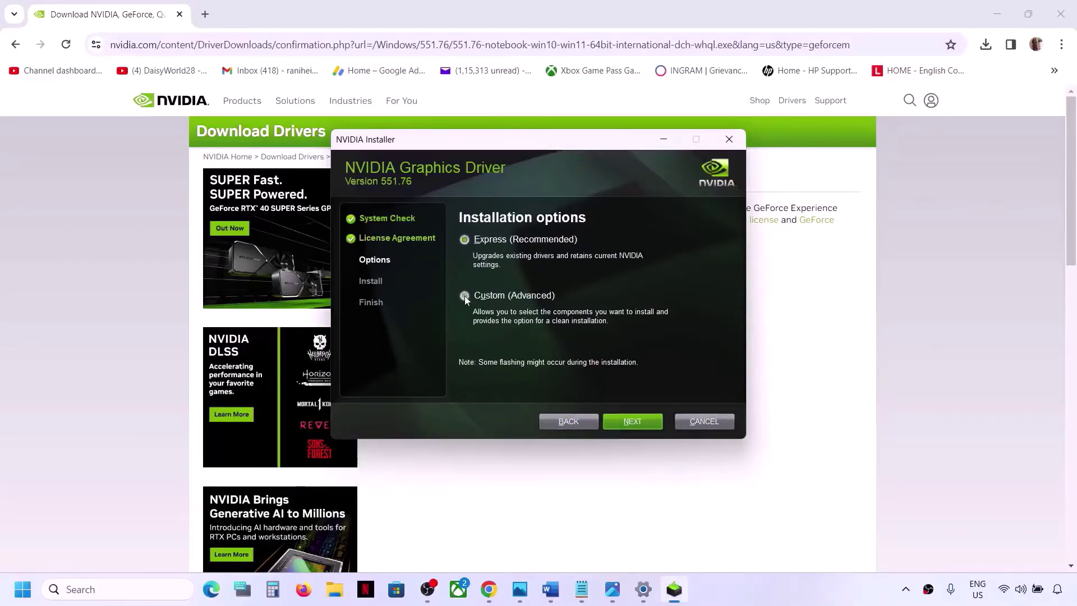
click(464, 295)
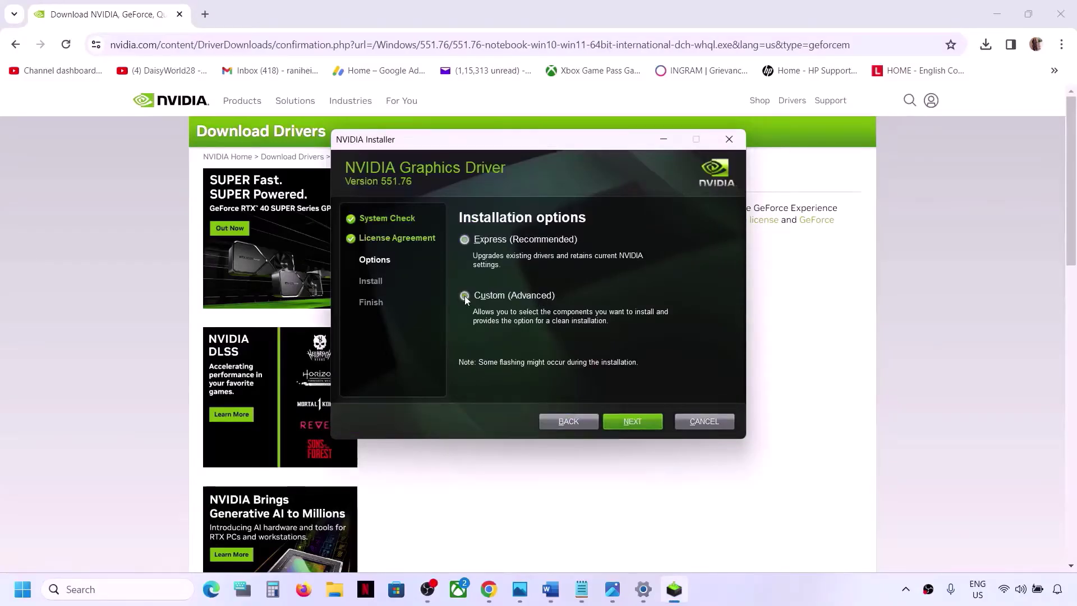
click(625, 418)
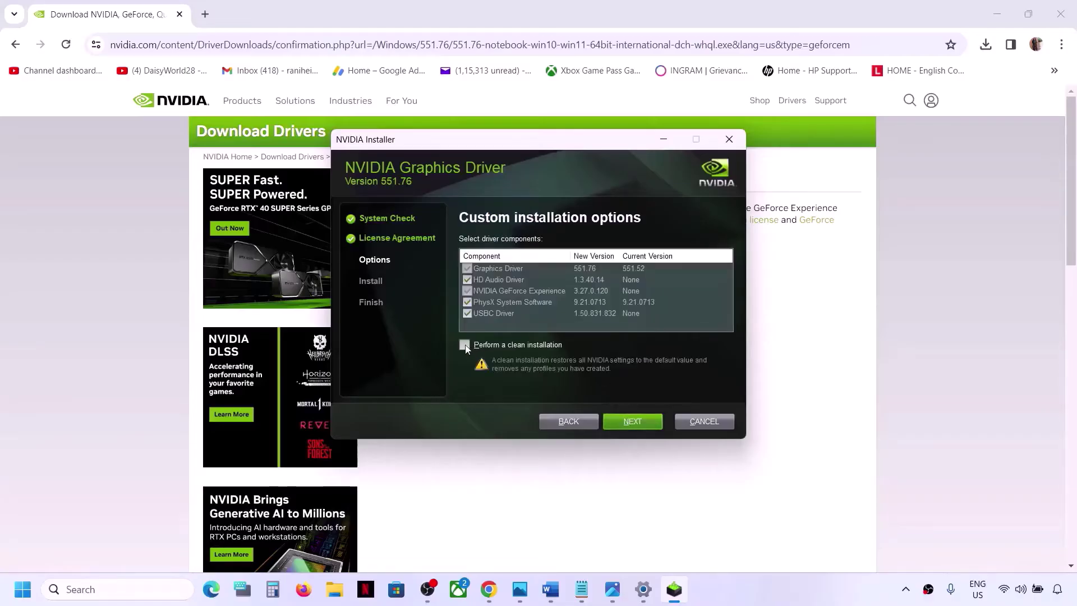
click(465, 345)
click(629, 423)
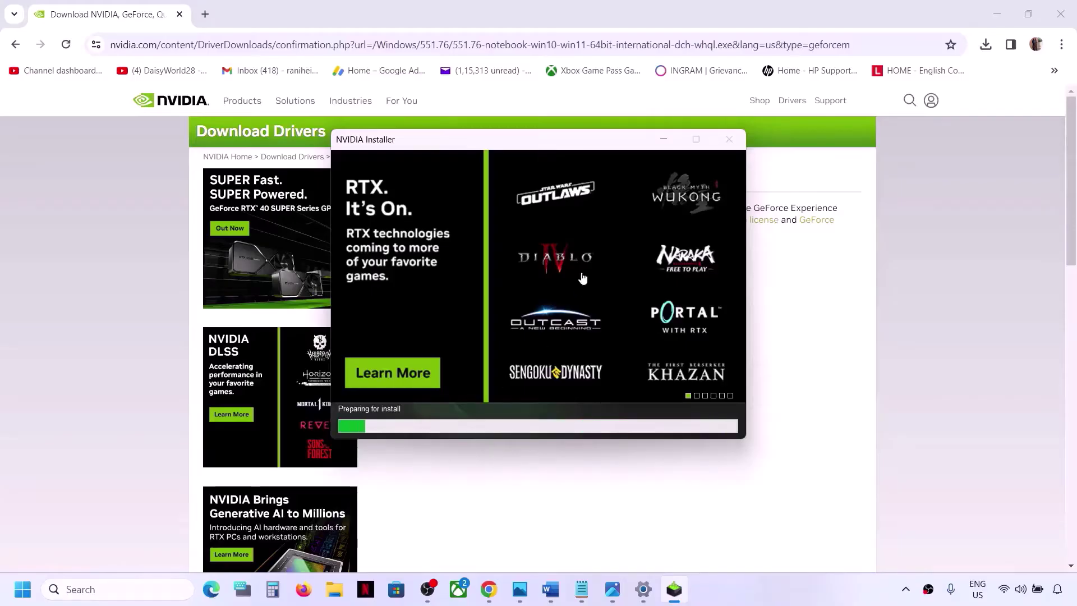
View the Windows power options containing Restart and close them without choosing any
key(super)
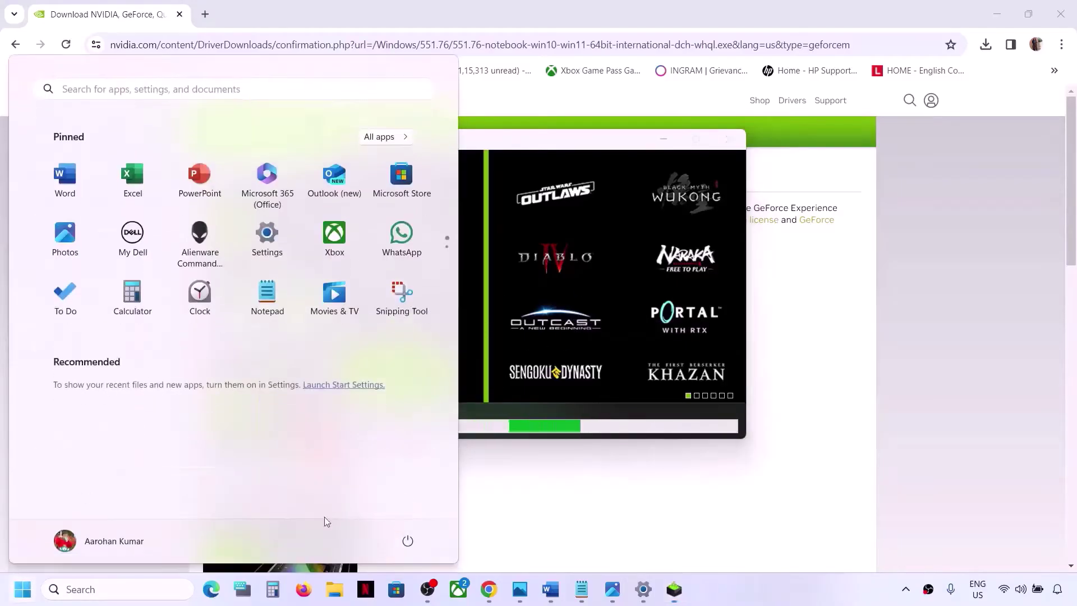
click(405, 543)
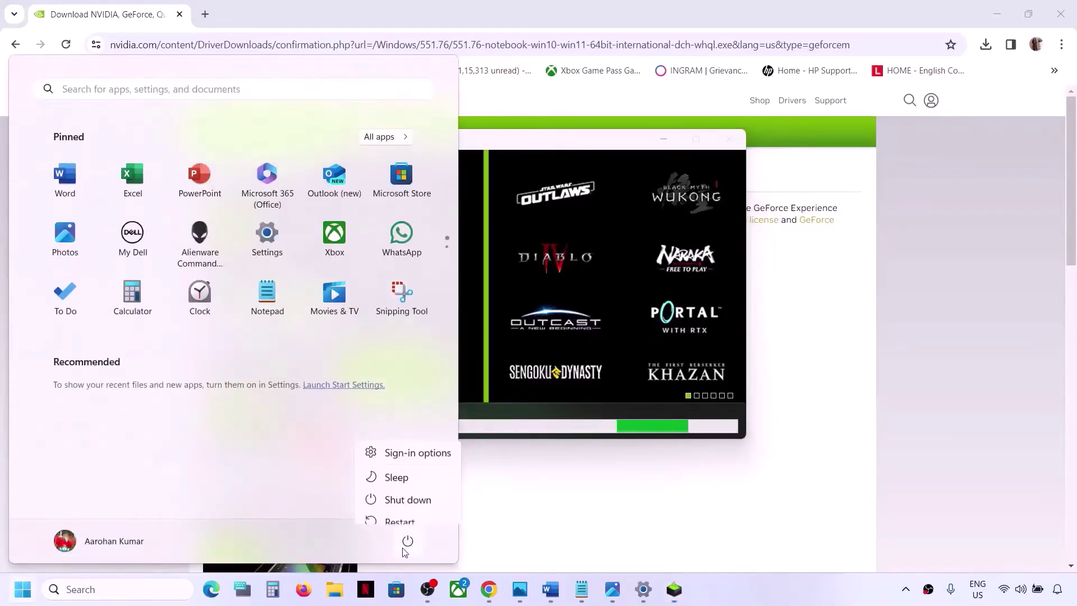
click(685, 275)
click(632, 156)
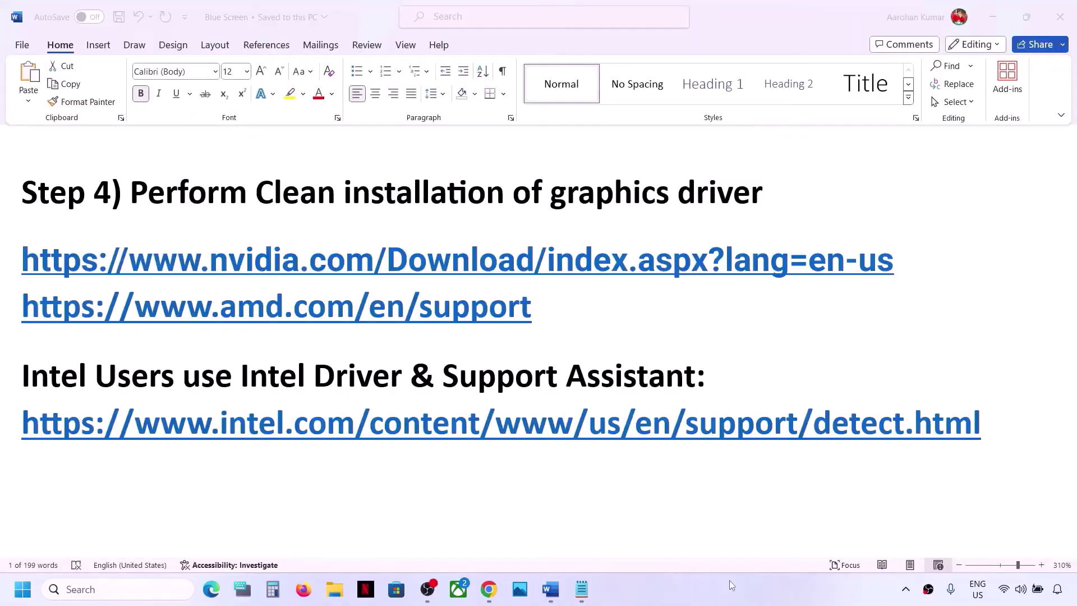
triple_click(986, 436)
key(ctrl+c)
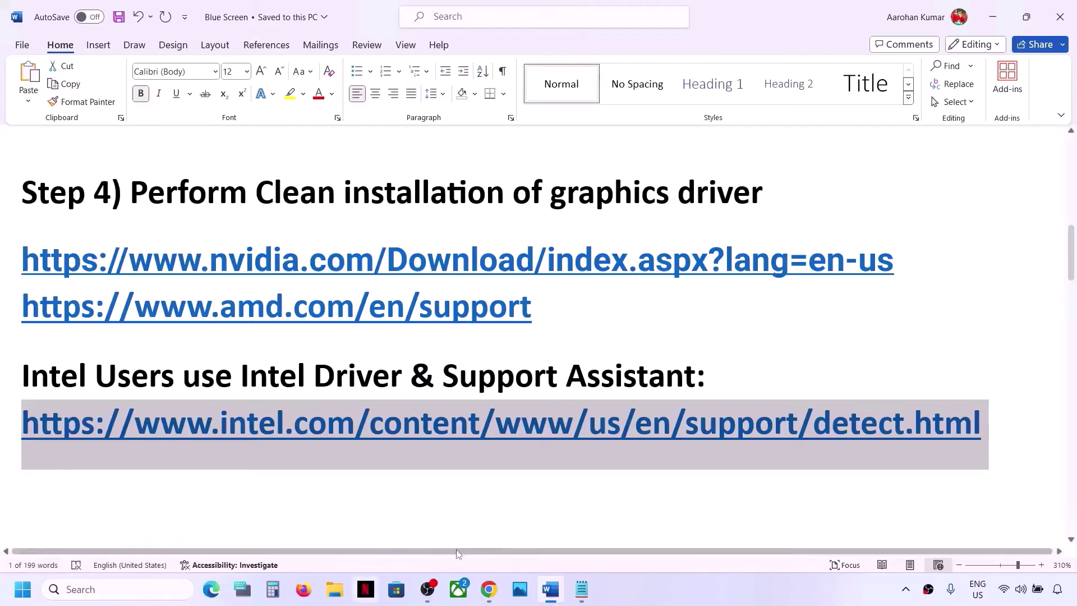
click(491, 592)
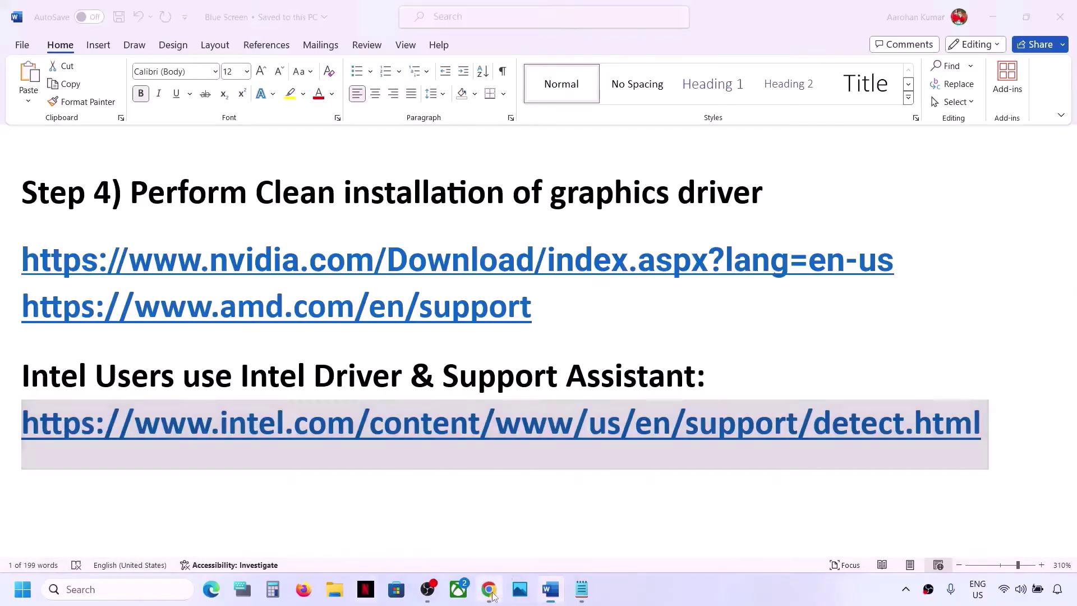
click(205, 14)
key(ctrl+v)
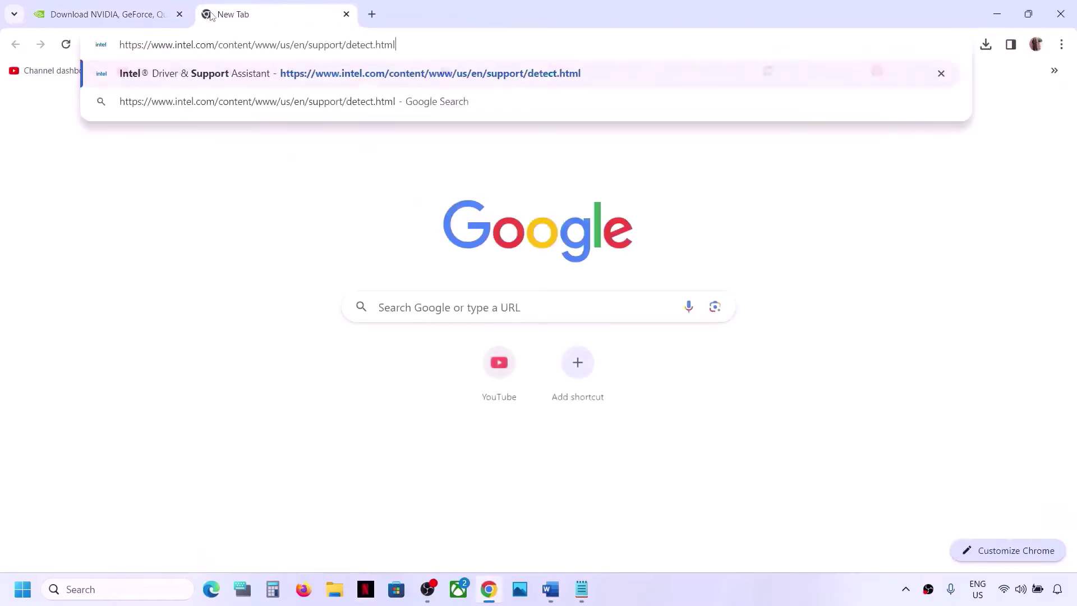
key(Return)
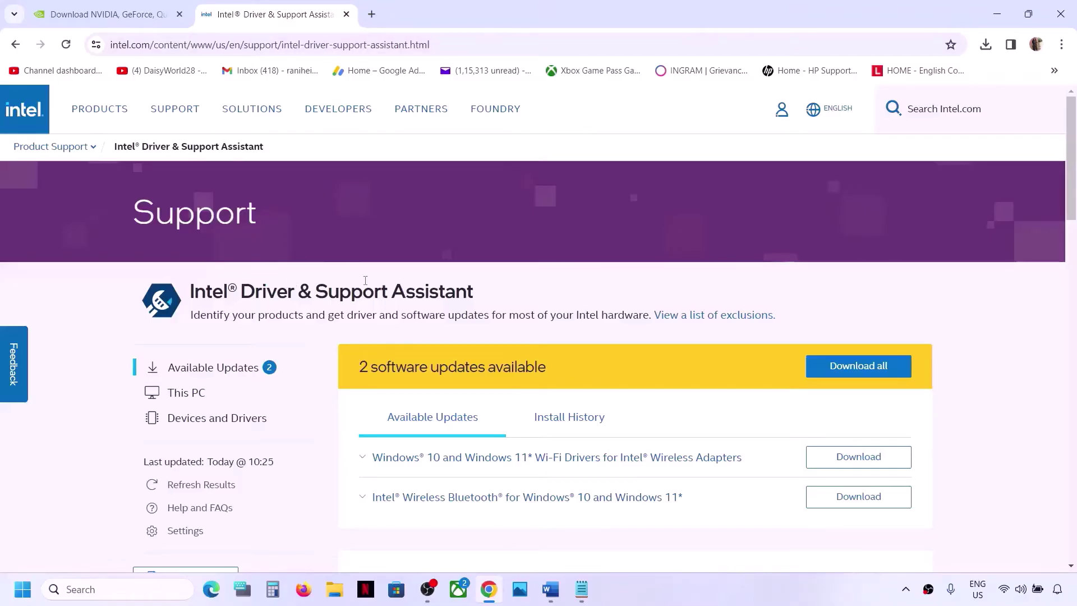
Download all available updates in Intel Driver & Support Assistant and start installing all of them
scroll(655, 335, down, 2)
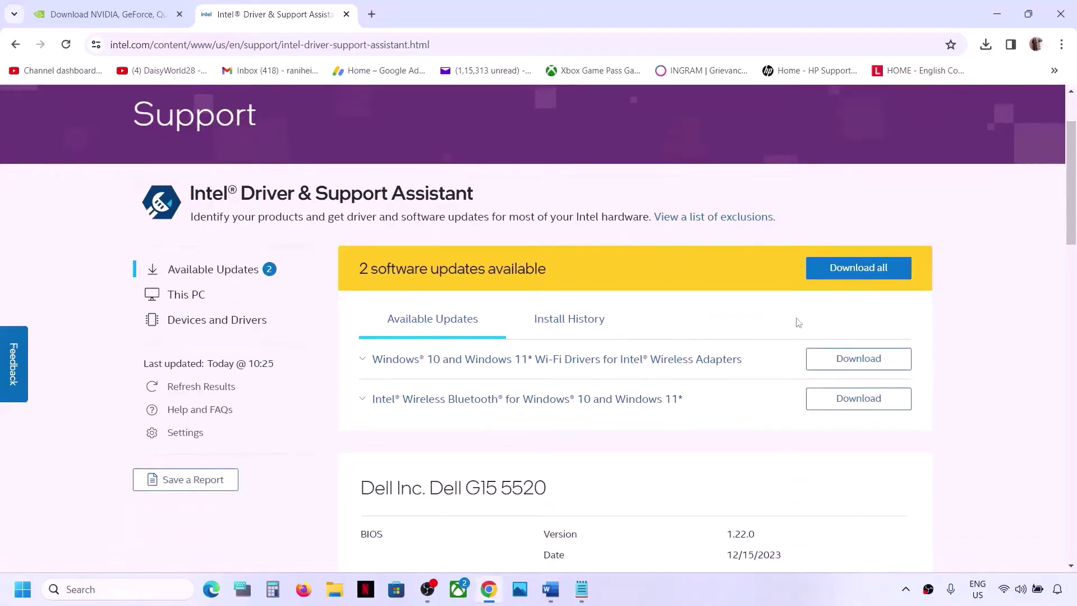
click(858, 275)
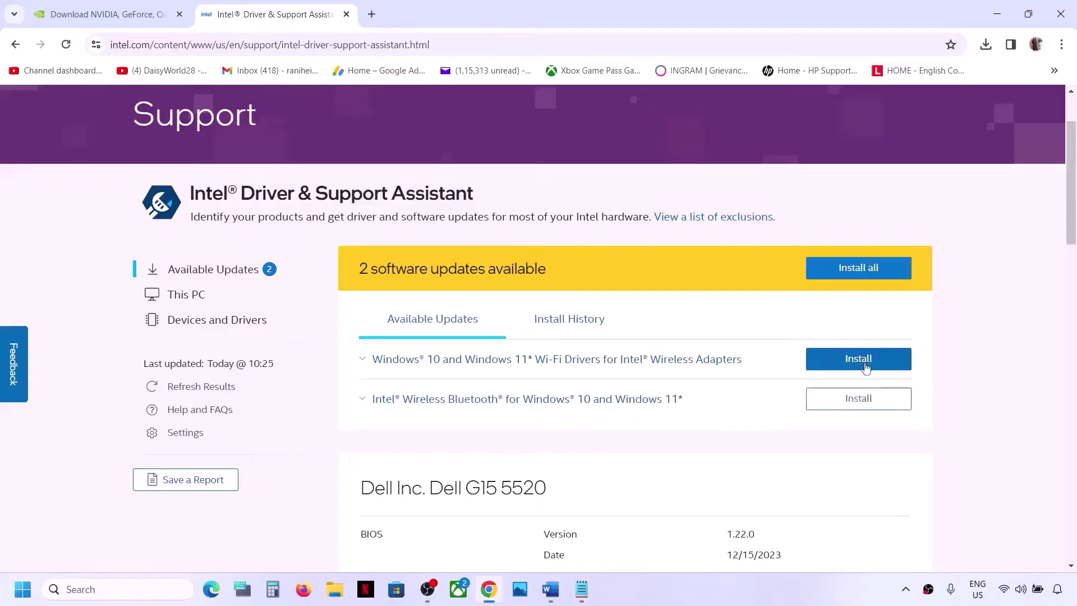
click(878, 274)
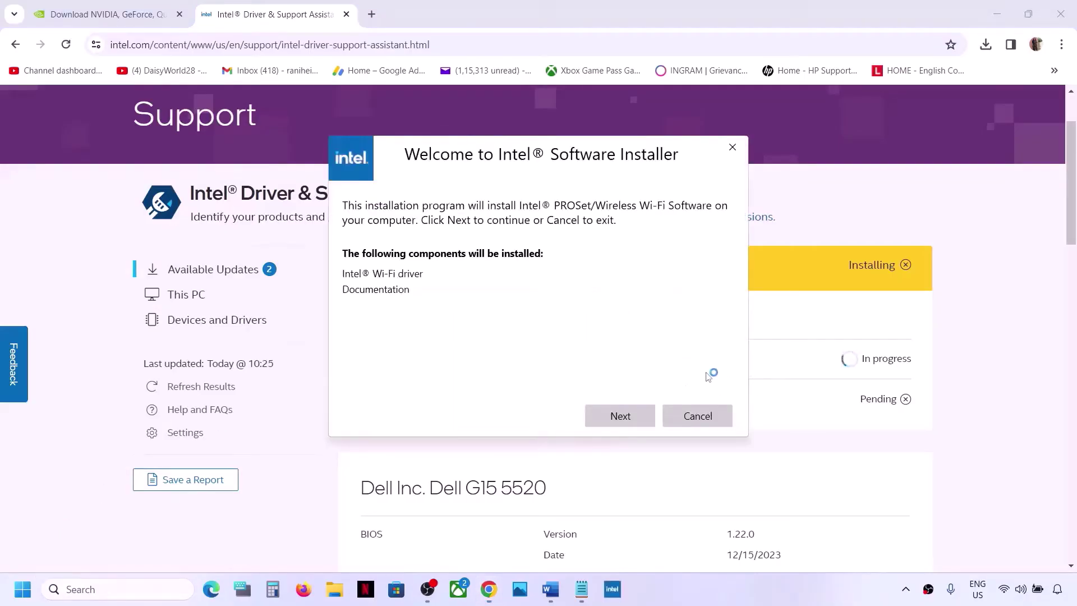
Accept the license terms in the Intel Software Installer and install the Intel PROSet/Wireless Wi-Fi Software
click(626, 419)
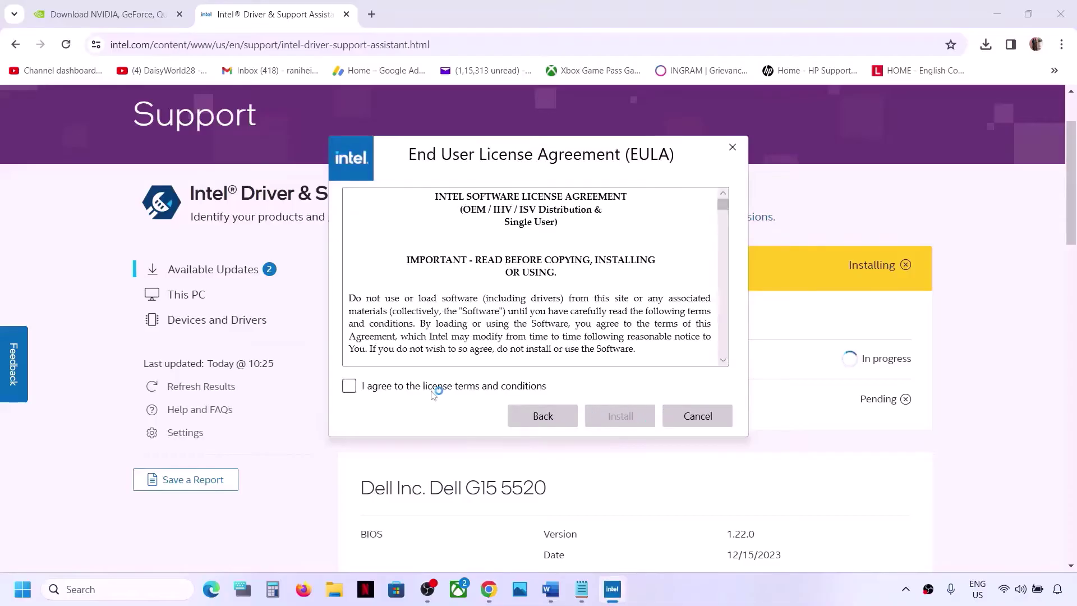
click(433, 387)
click(609, 408)
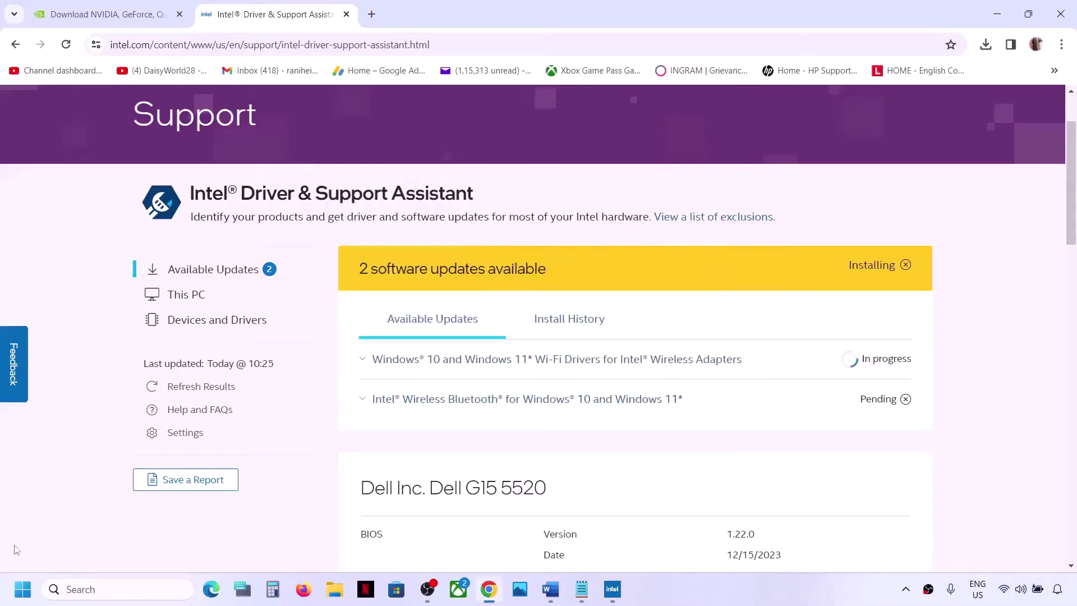
Look at the Restart entry in the Windows power options and dismiss them
click(23, 589)
click(415, 541)
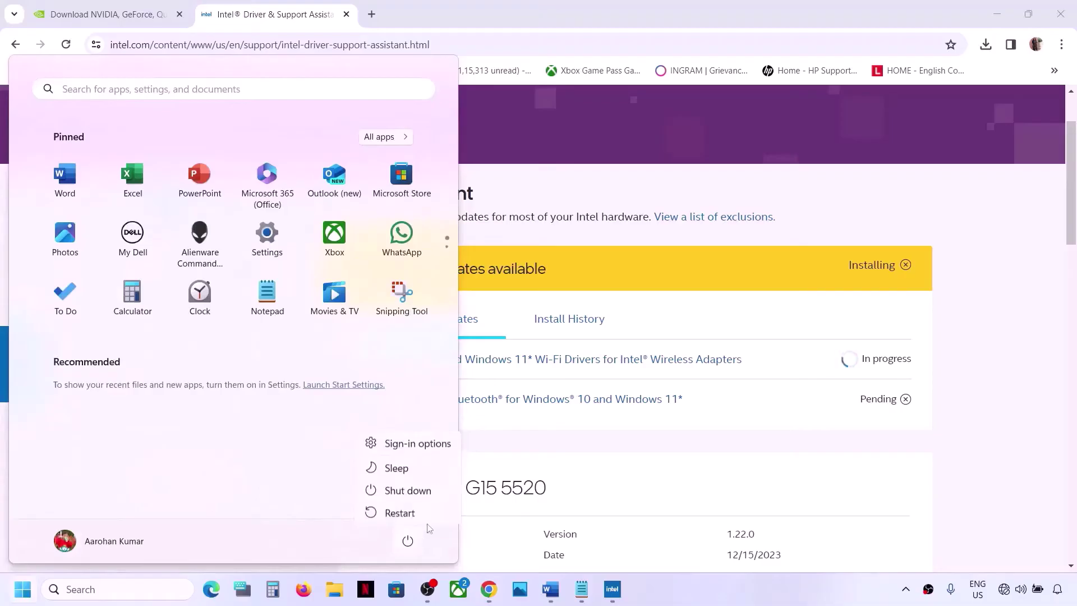
key(Escape)
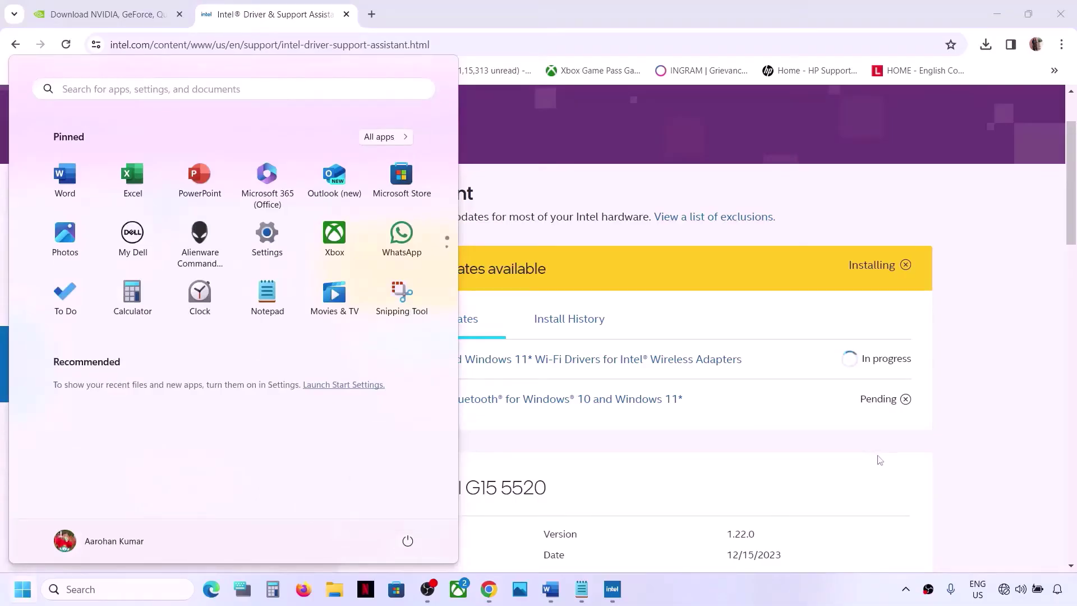
Return to the Word document and highlight "Run SFC & DISM Command" in the step 5 heading
click(550, 589)
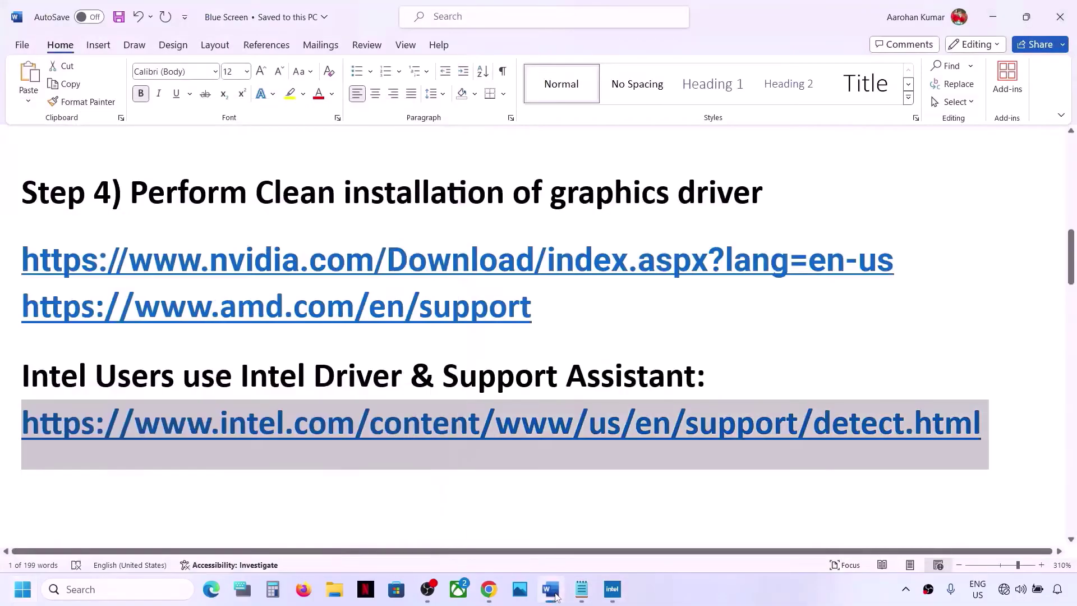
scroll(509, 488, down, 4)
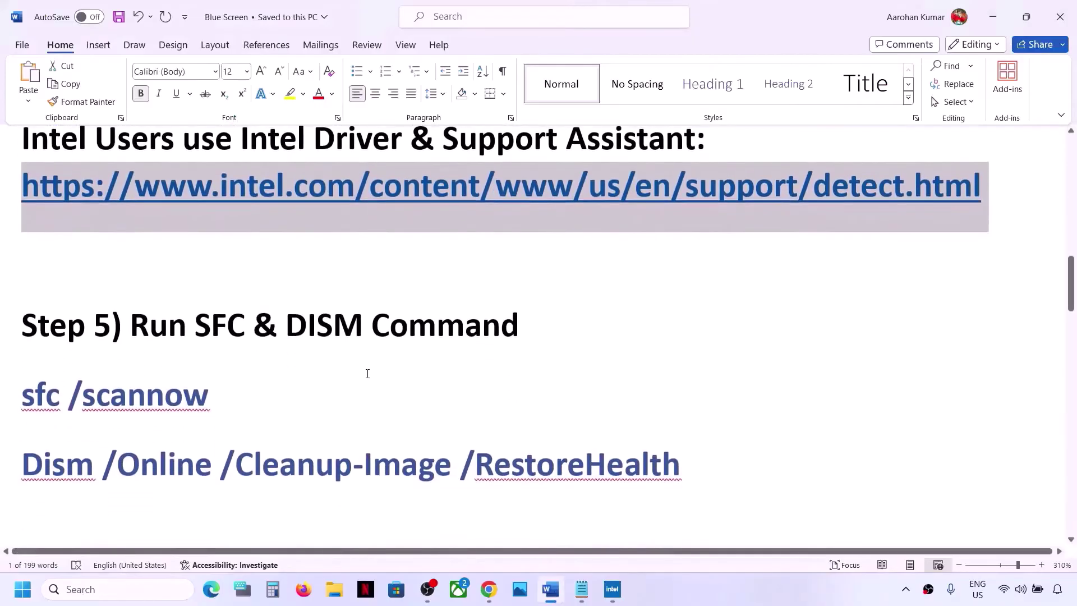
drag(147, 316, 519, 328)
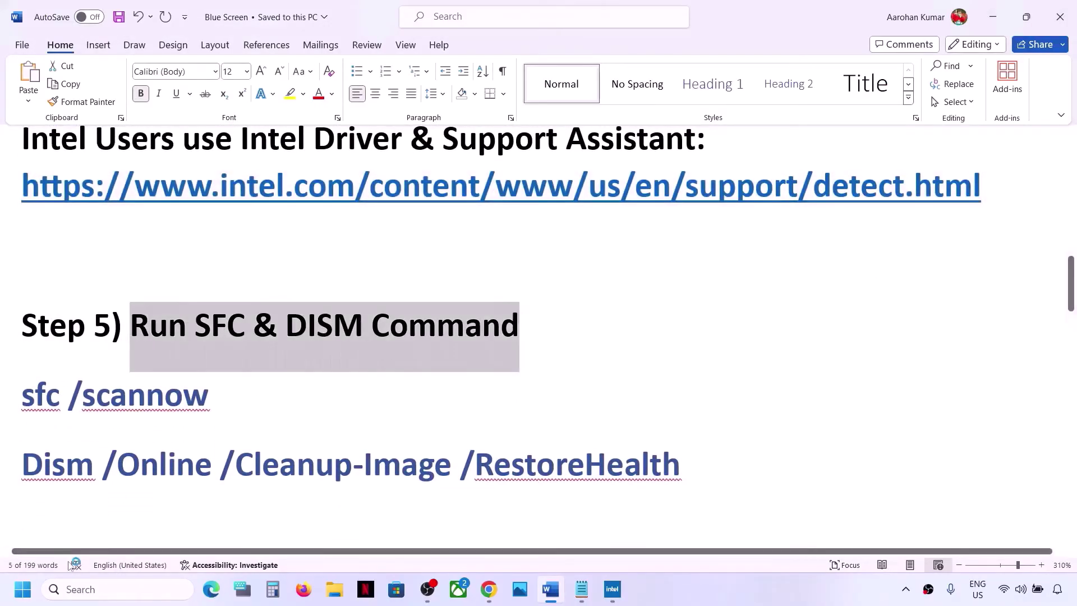
Search Windows for cmd and run Command Prompt as administrator
click(84, 588)
text(cmd)
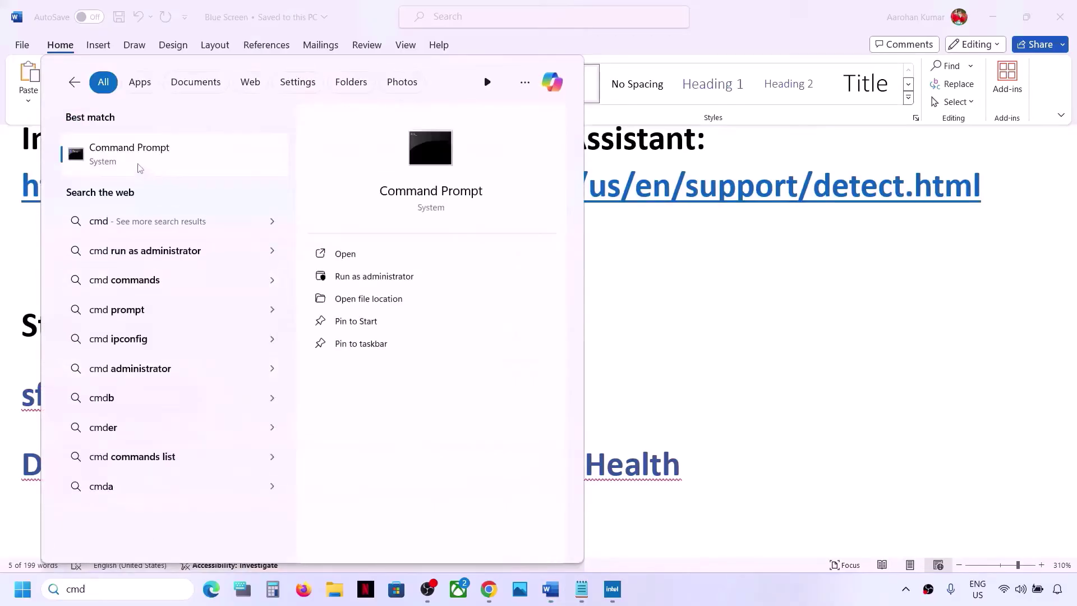
right_click(138, 165)
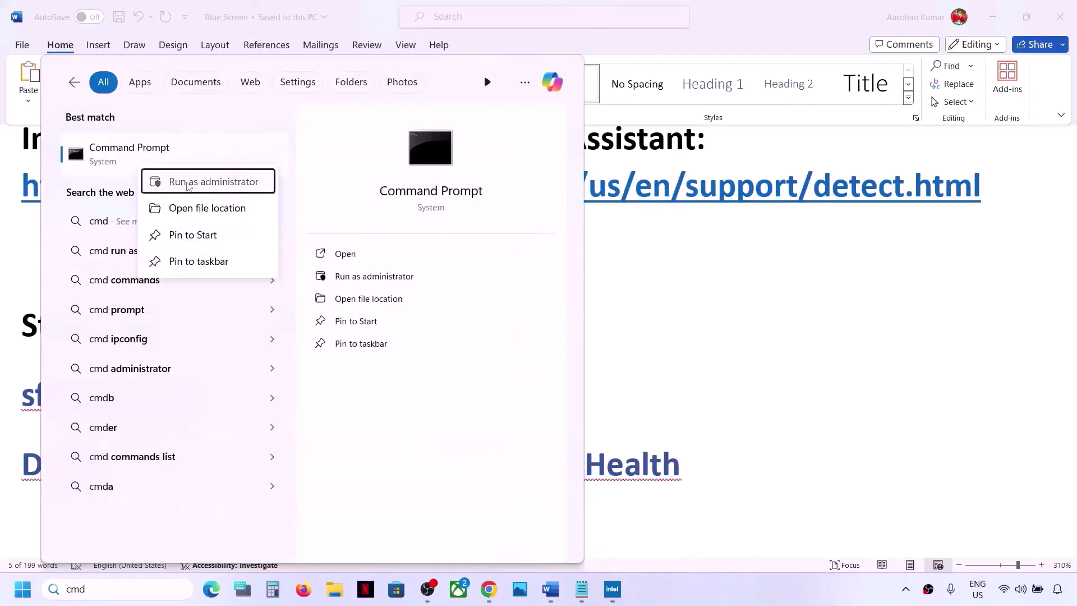
click(188, 186)
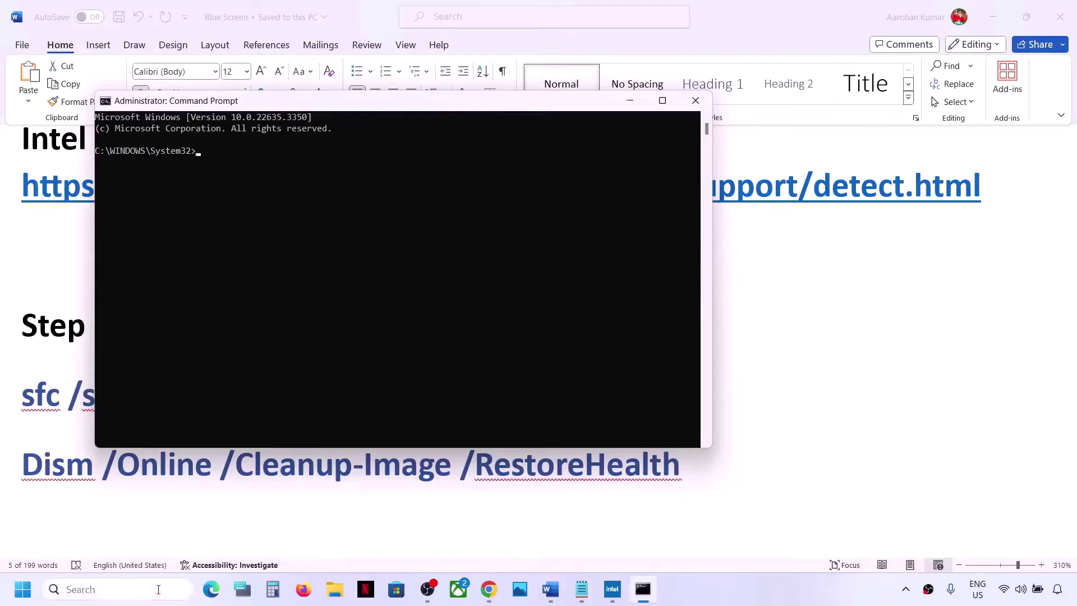
click(160, 593)
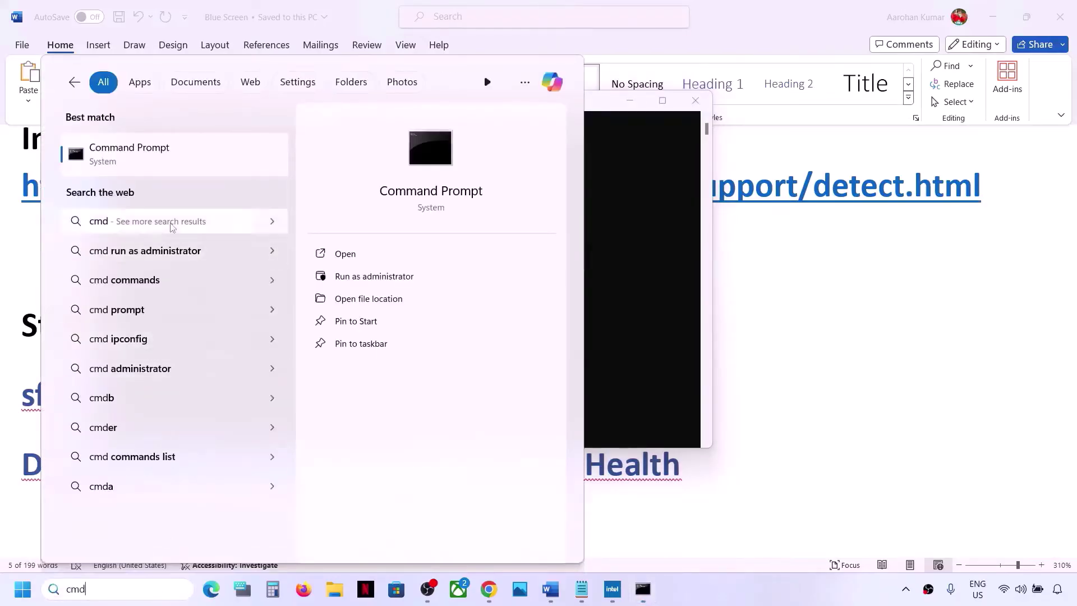
right_click(168, 167)
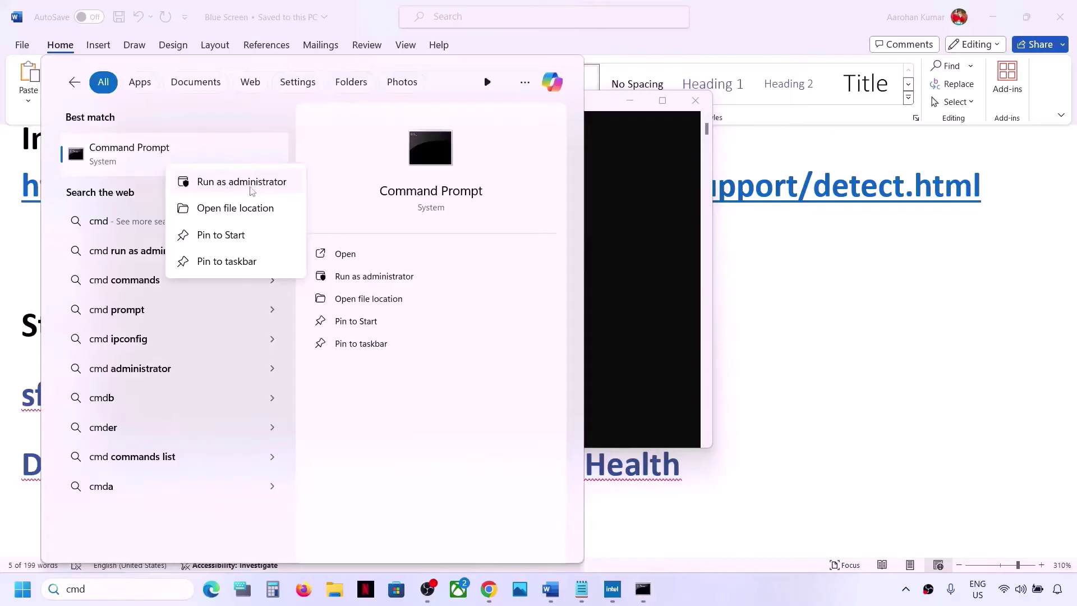
click(649, 254)
click(481, 263)
Copy the command sfc /scannow from step 5 in Word and paste it into the administrator Command Prompt
click(34, 403)
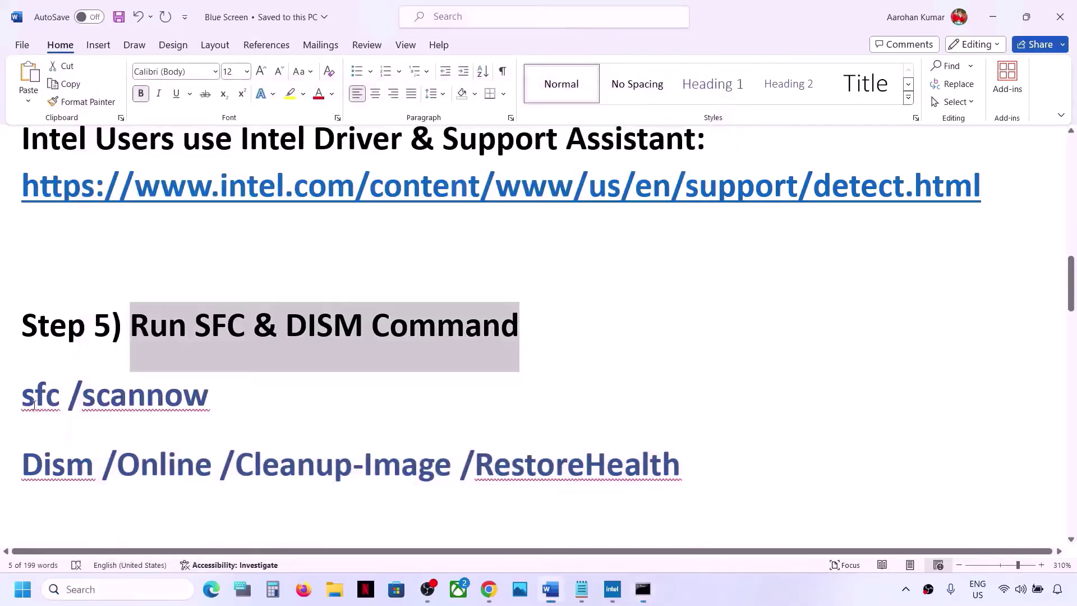
double_click(122, 400)
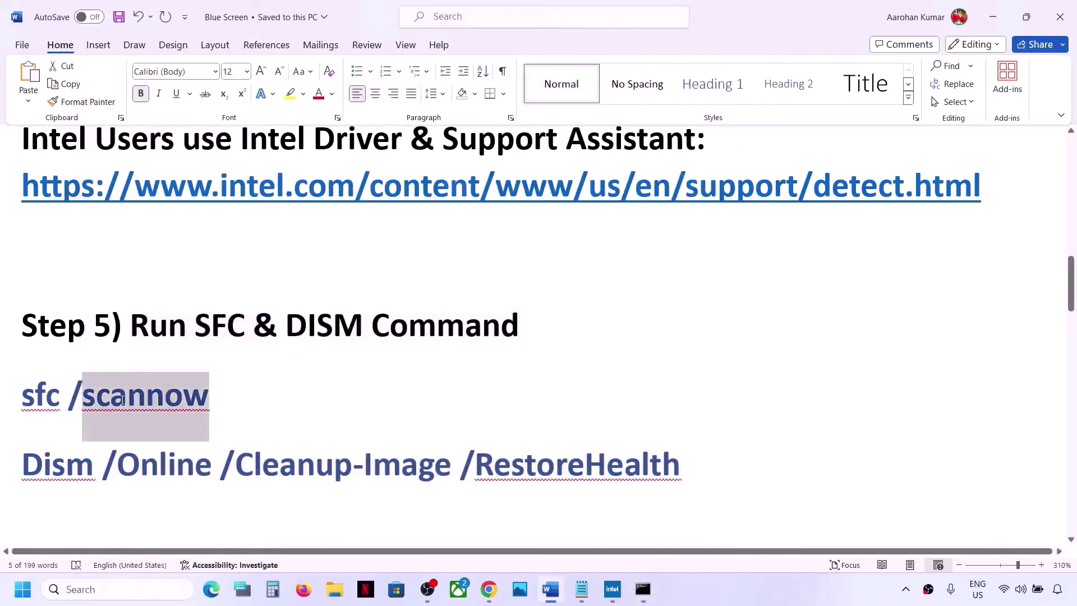
click(223, 391)
key(shift+Home)
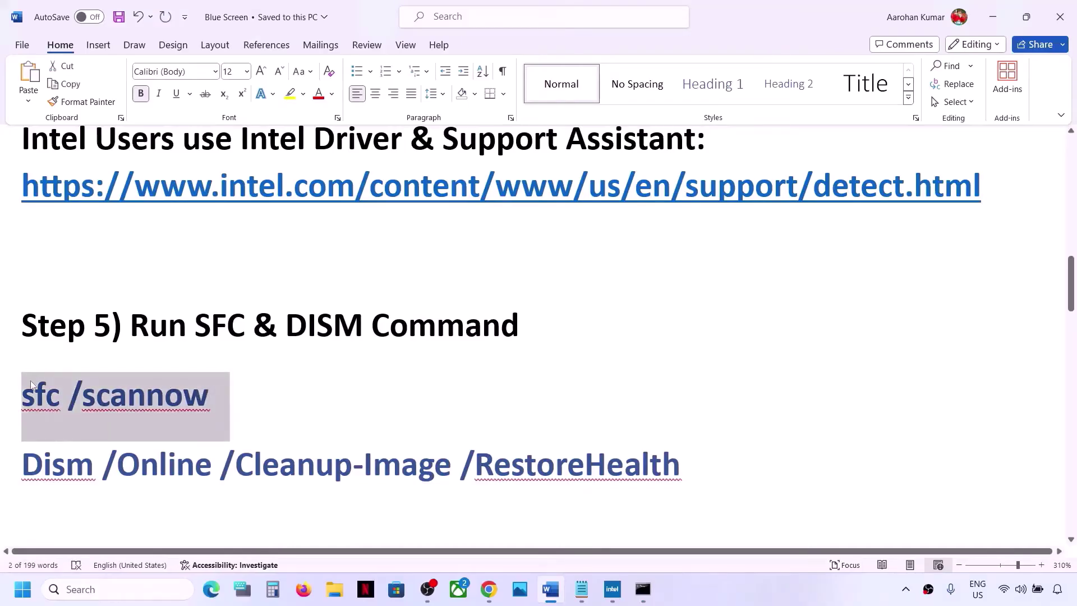
key(alt+Tab)
right_click(367, 219)
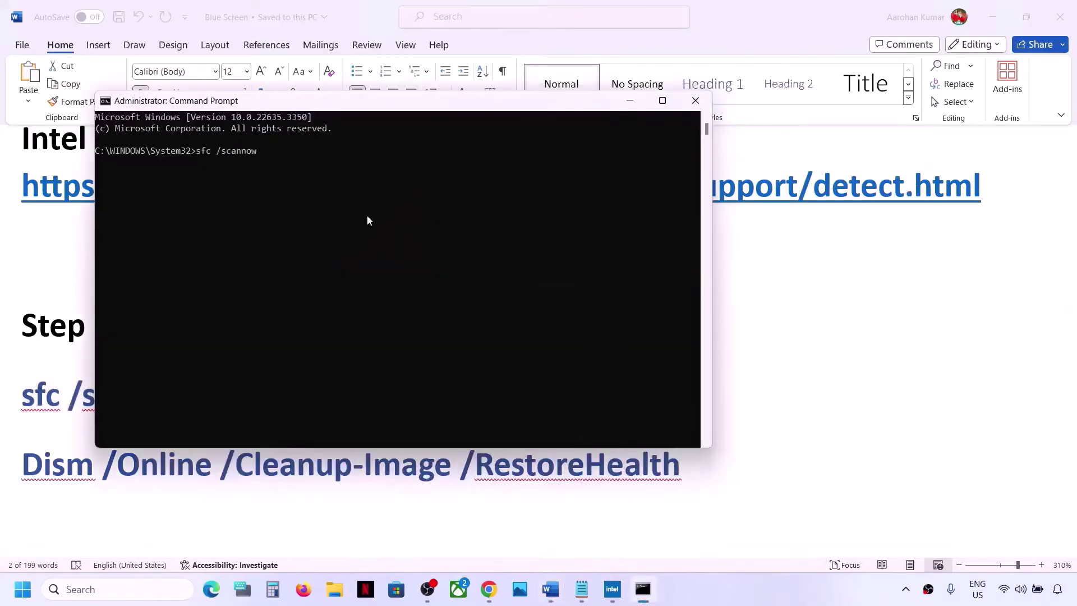
Run sfc /scannow in Command Prompt and copy Dism /Online /Cleanup-Image /RestoreHealth from step 5 in Word
key(Return)
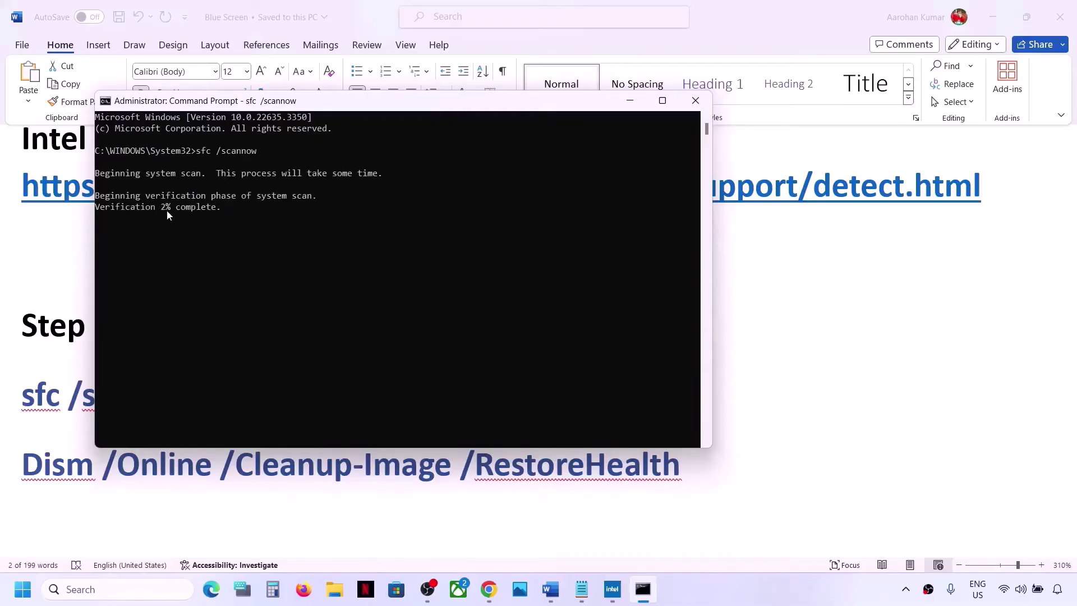
click(96, 462)
double_click(291, 464)
click(237, 464)
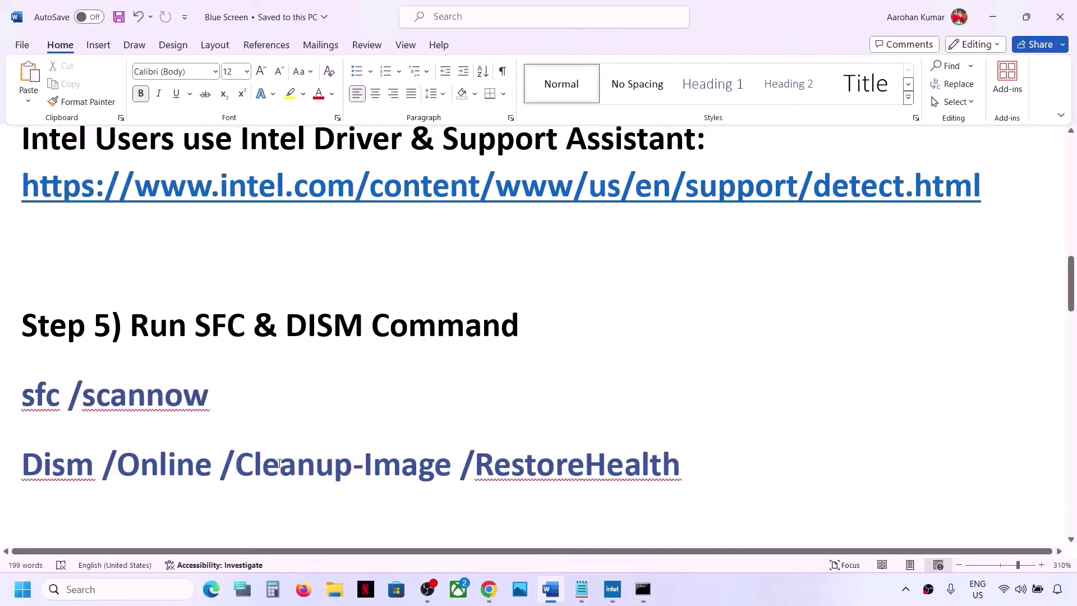
drag(701, 457, 23, 465)
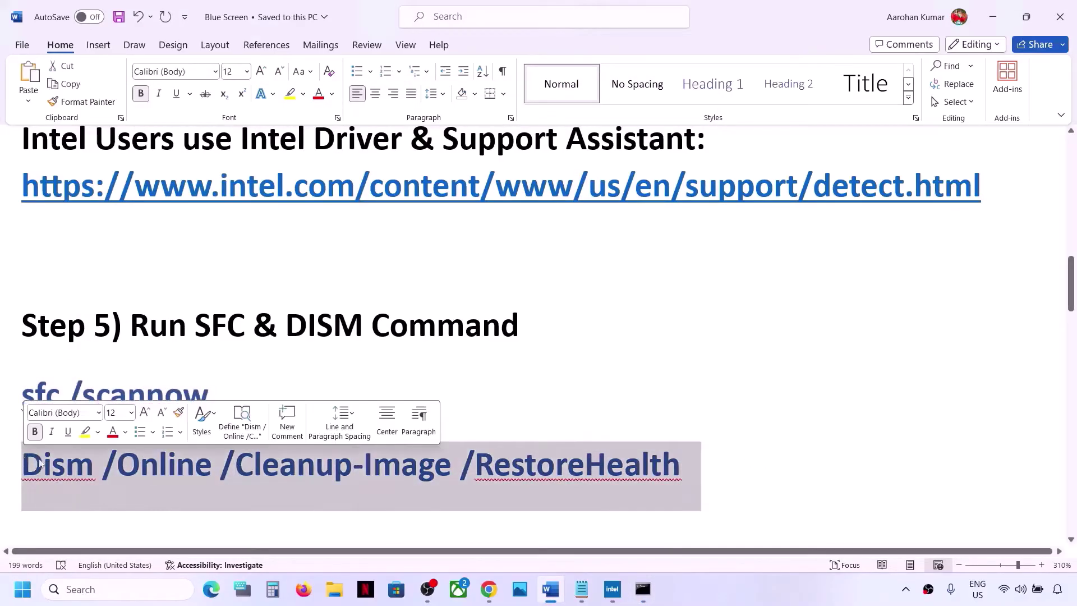
right_click(46, 465)
click(79, 236)
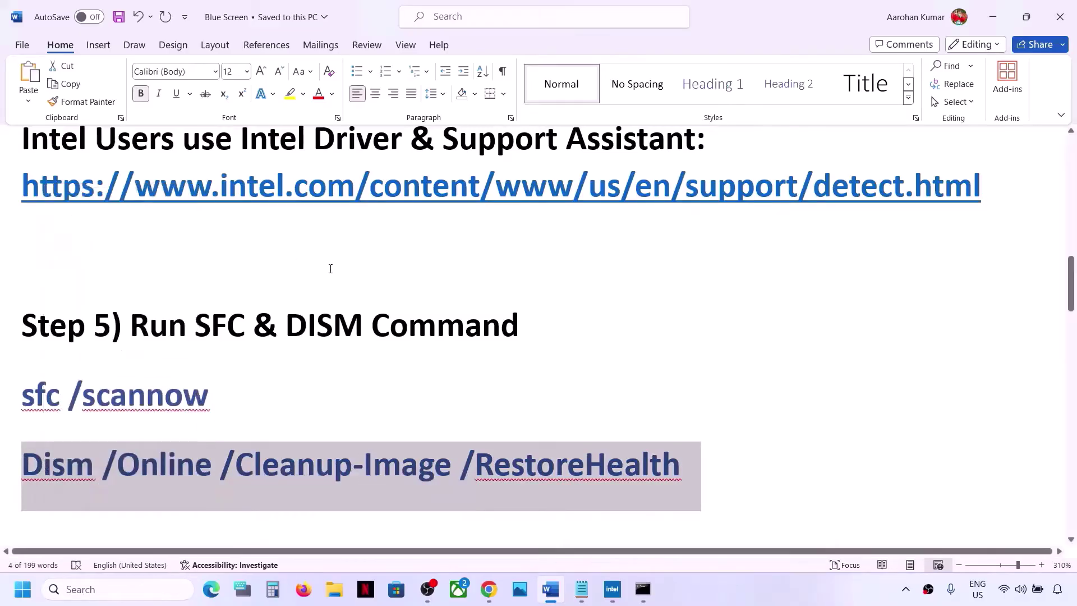
key(alt+Tab)
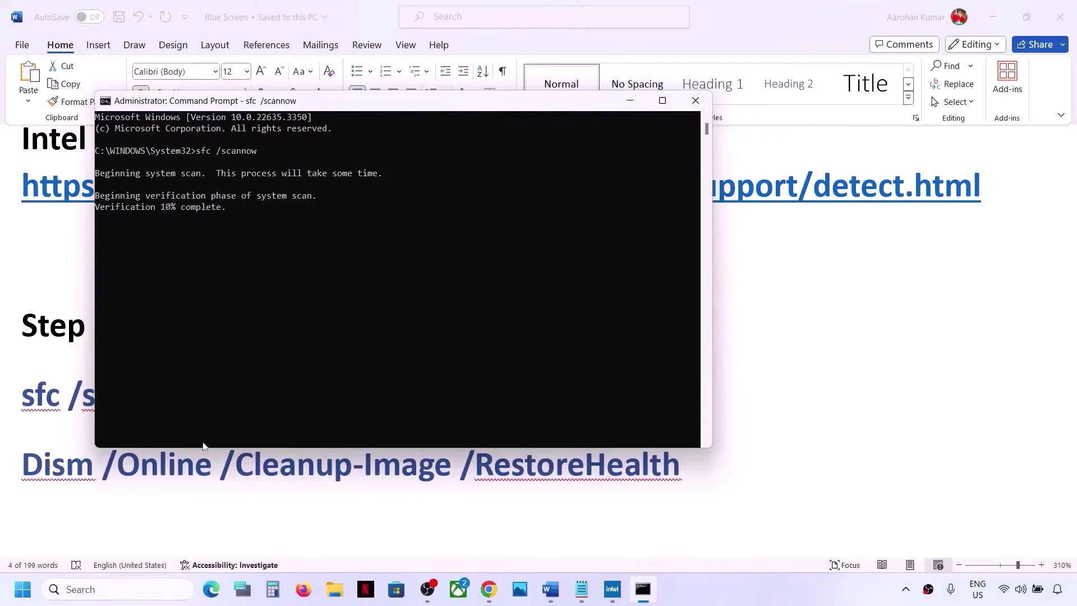
key(alt+Tab)
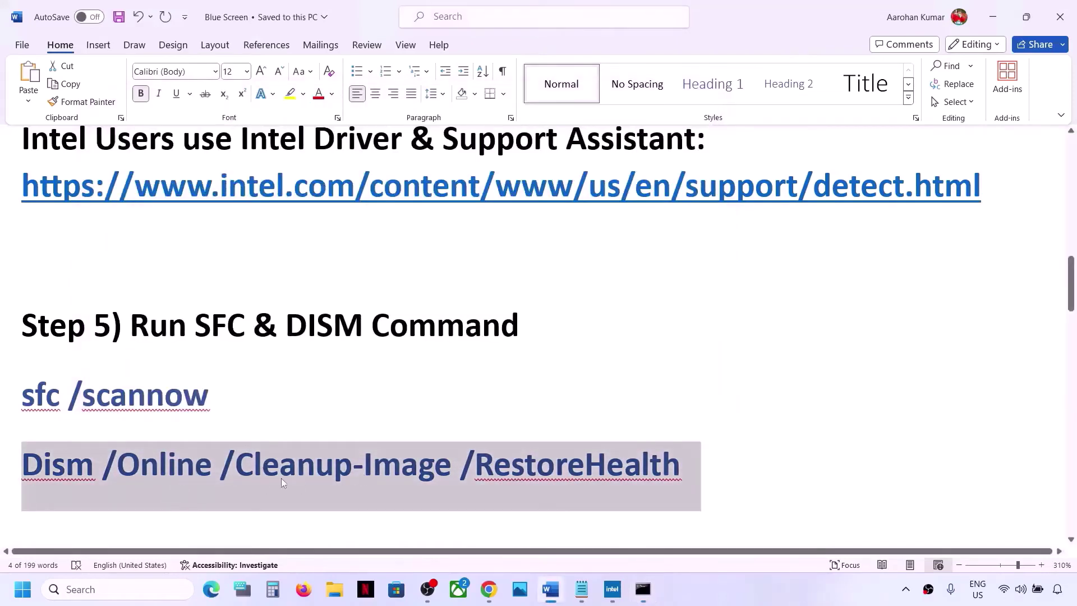
Open the Windows power options to look at the Restart entry, and close them without restarting
click(14, 599)
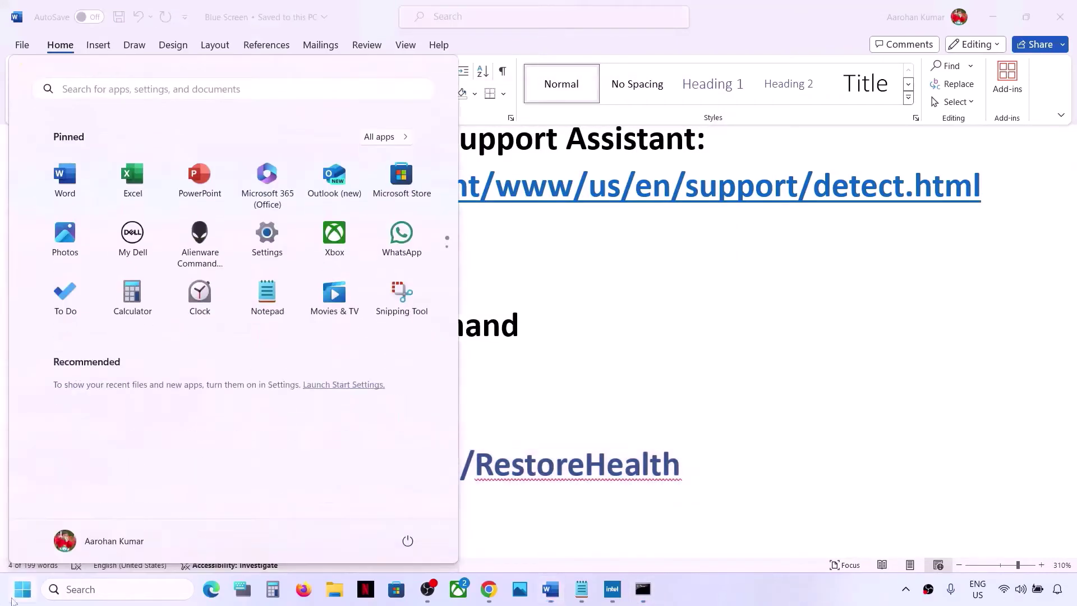
click(408, 541)
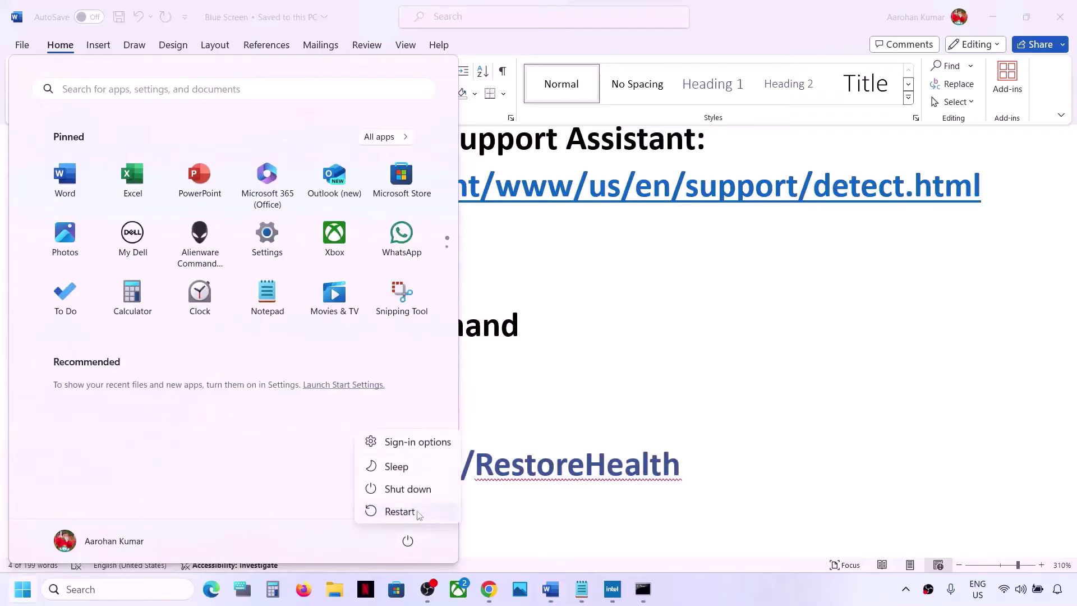
click(627, 429)
Highlight "Increase the Virtual Memory" in the step 6 heading of the Word document
scroll(594, 423, down, 5)
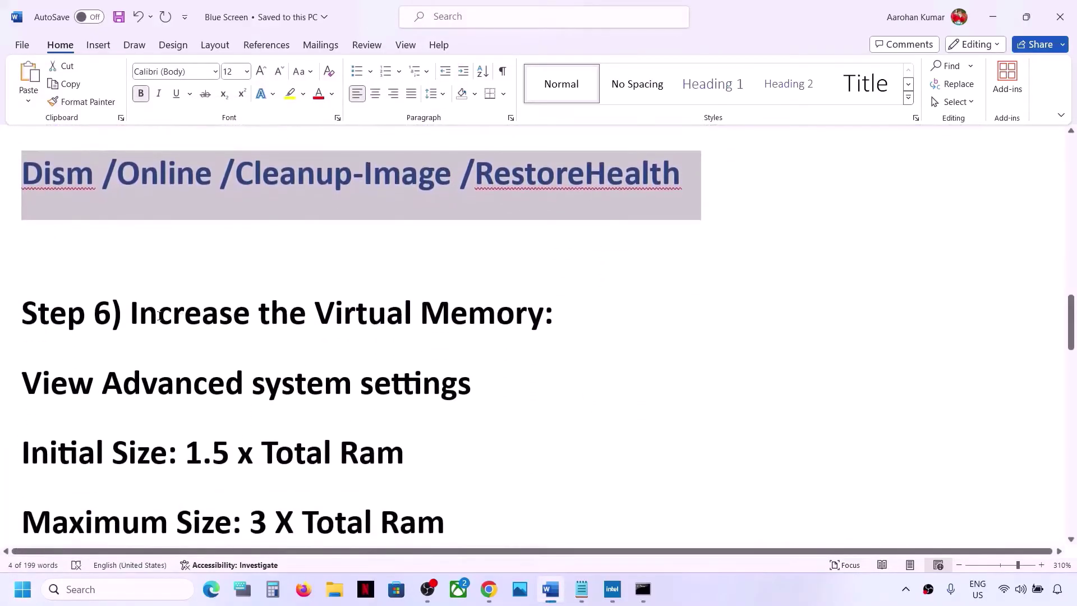
drag(130, 314, 544, 325)
click(803, 593)
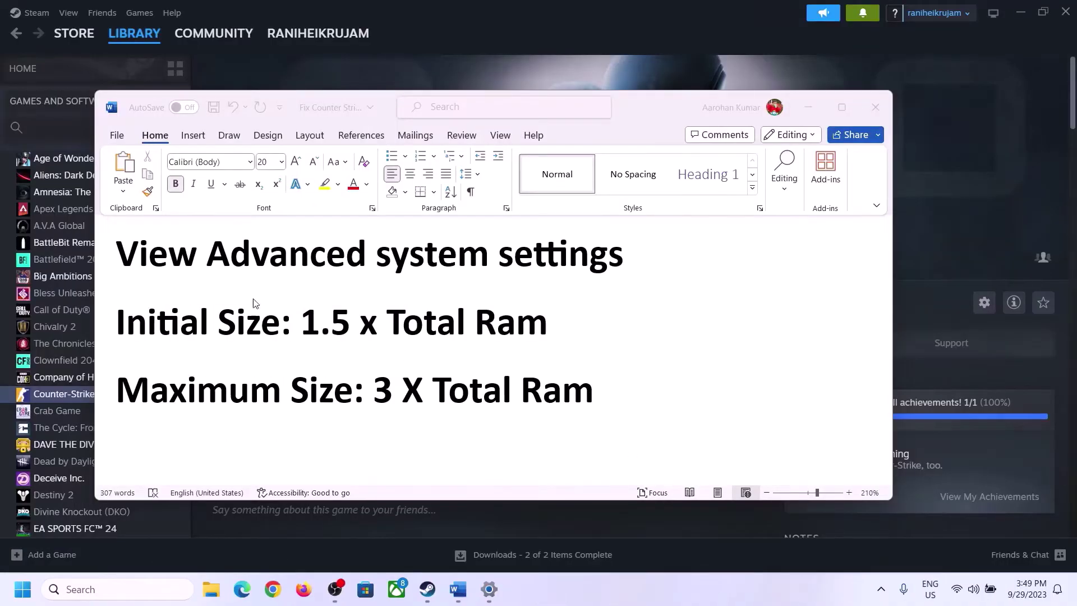
Select "View Advanced system settings" in the Word document, search Windows for that text and open the matching Control Panel result
click(190, 255)
drag(116, 254, 588, 271)
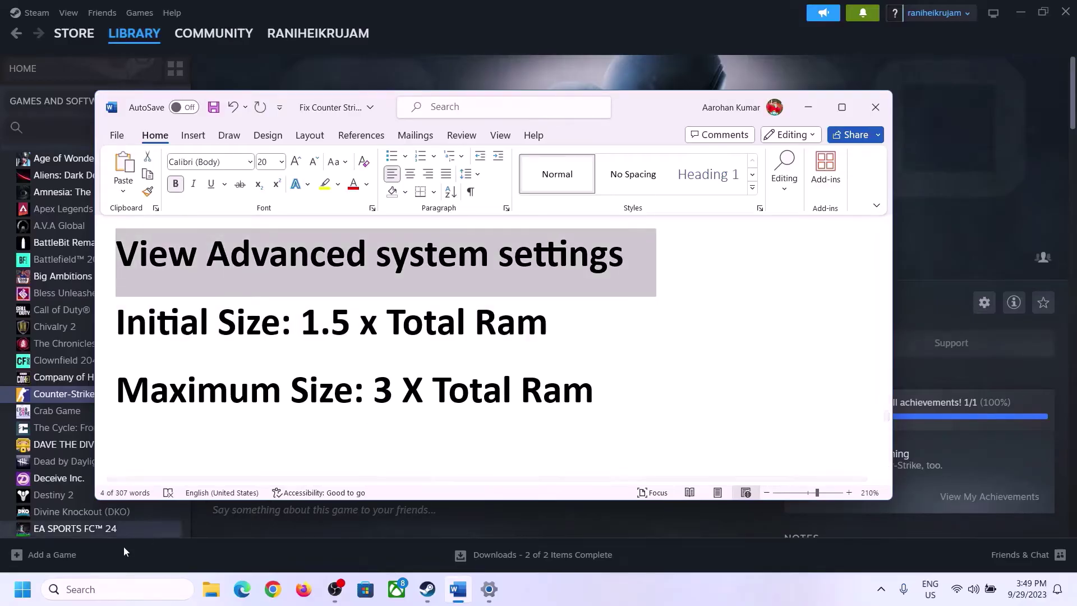
click(128, 589)
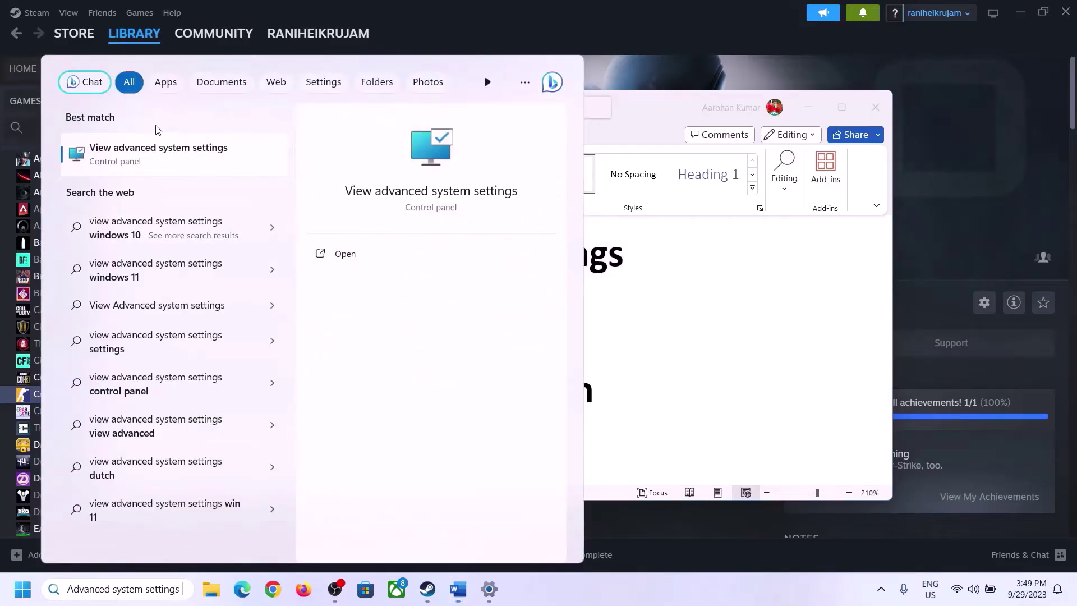
click(152, 164)
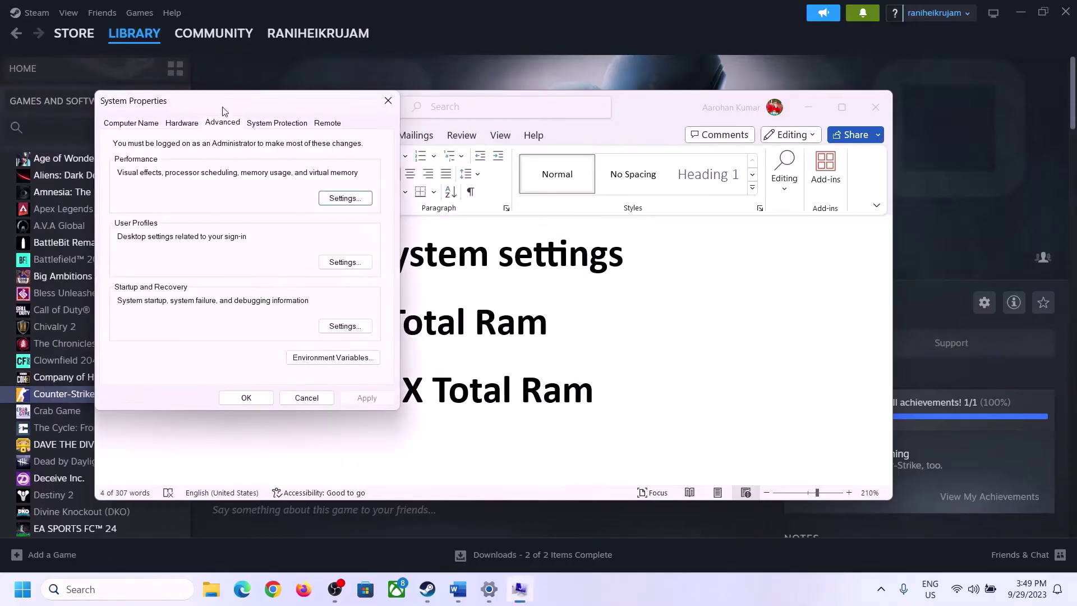
In the Virtual Memory settings, turn off automatic paging file management for all drives and choose a custom size for drive C:
drag(224, 108, 482, 194)
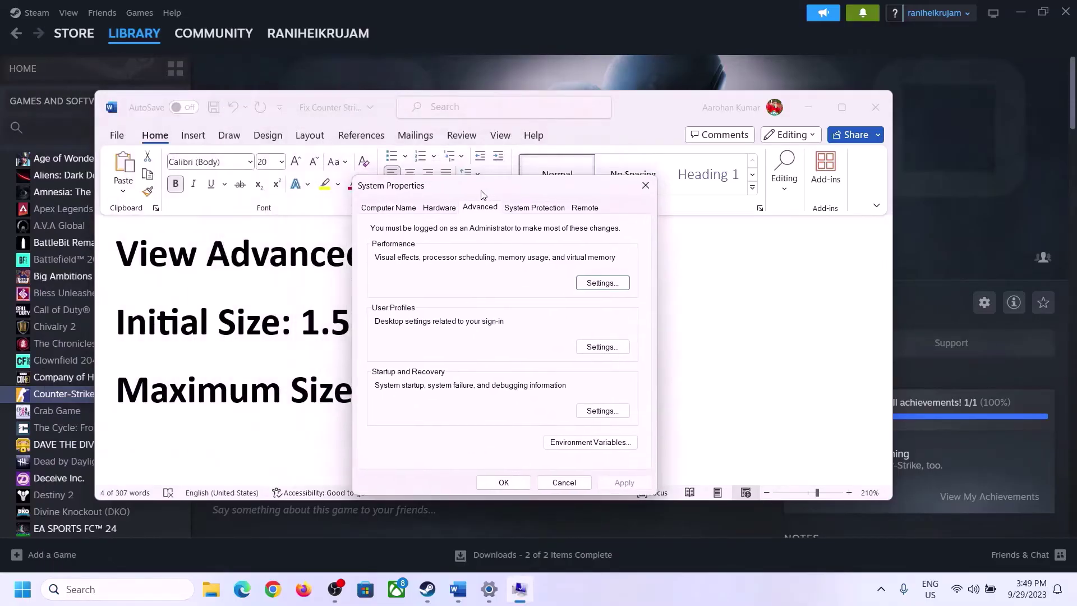
click(602, 284)
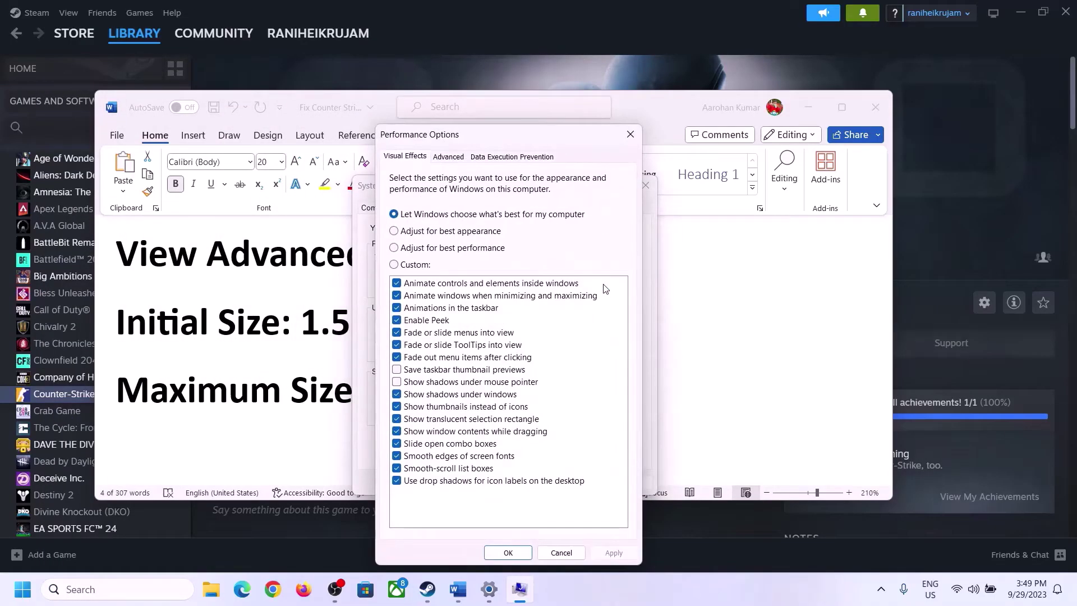
click(448, 157)
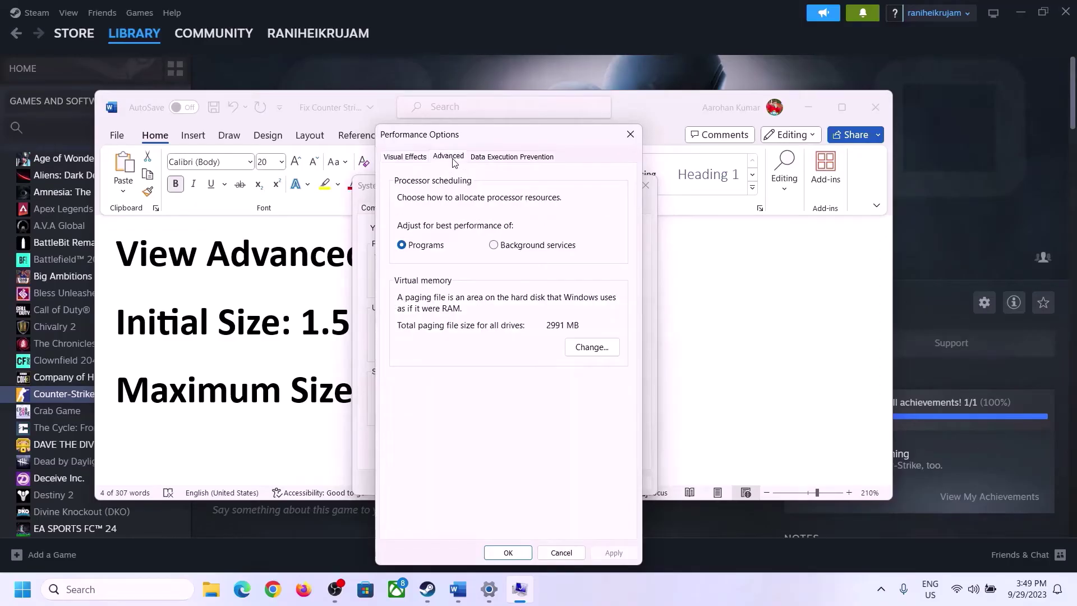
click(596, 345)
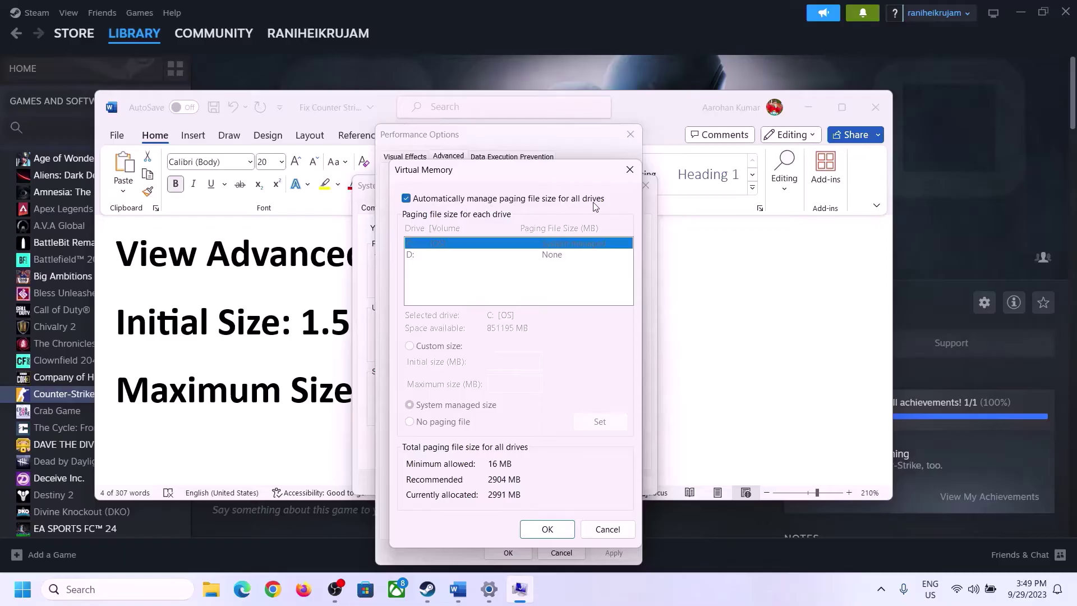
click(406, 200)
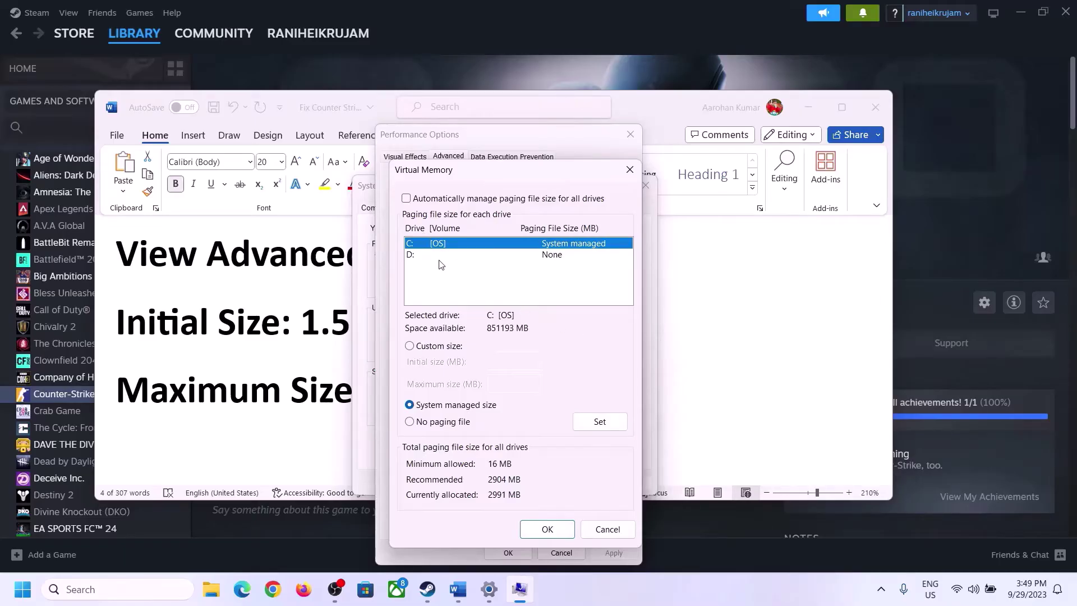
click(410, 346)
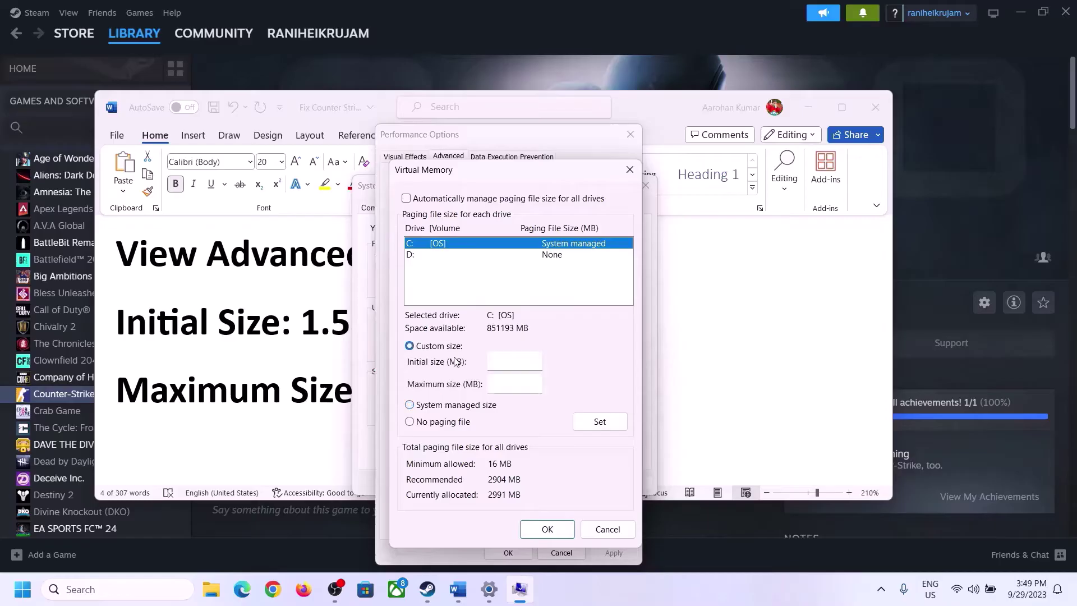
Check the "1.5 x Total Ram" formula in Word and the installed RAM on the Settings About page
click(296, 334)
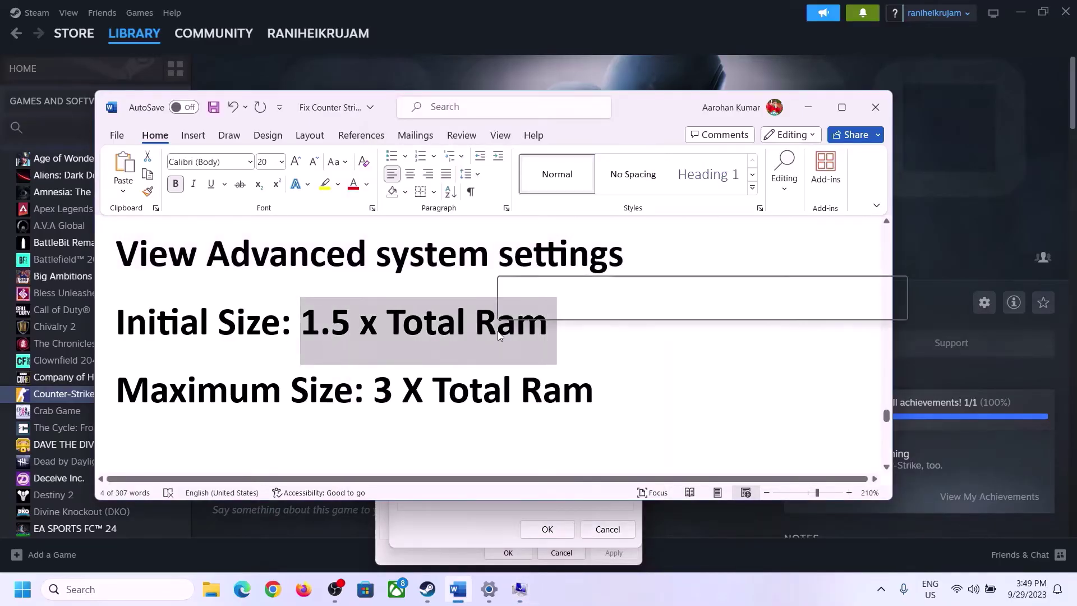
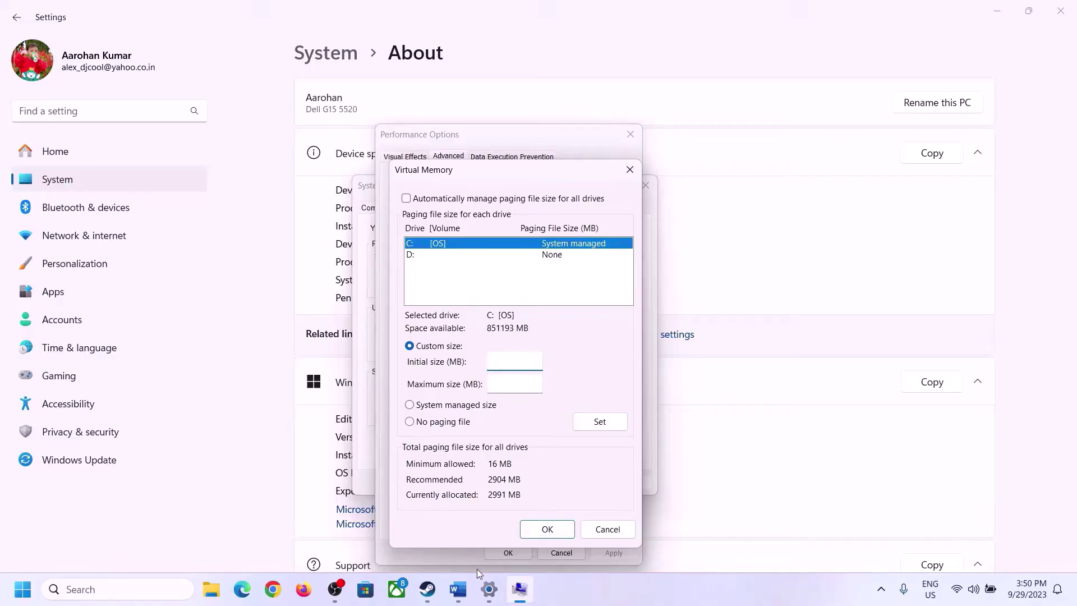
mouse_move(489, 589)
click(486, 519)
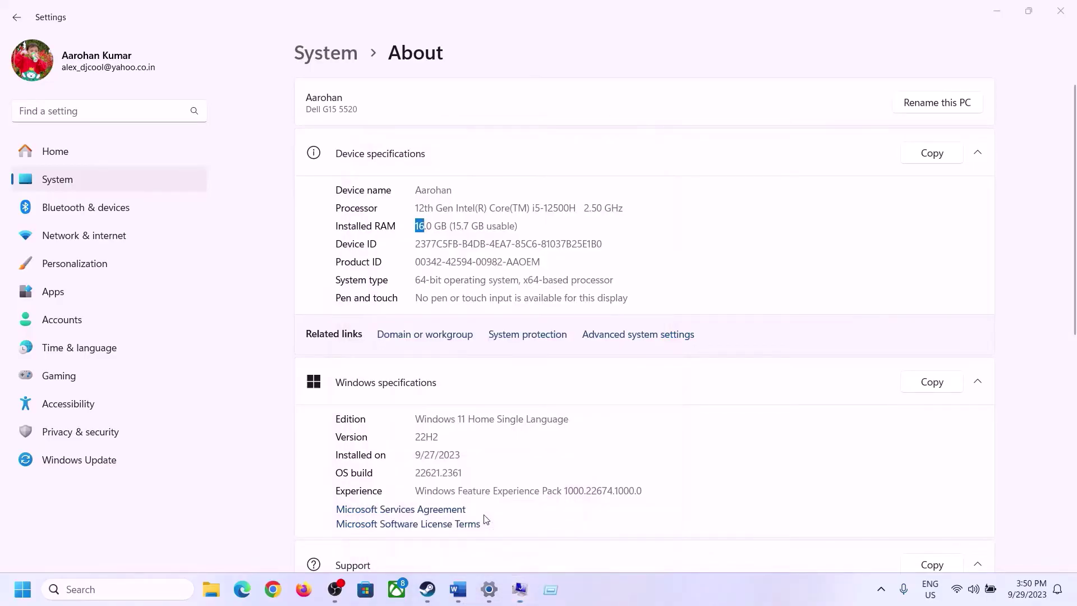
Launch Calculator with the Run command calc and place it beside the Initial Size formula in Word
key(super+r)
text(ca)
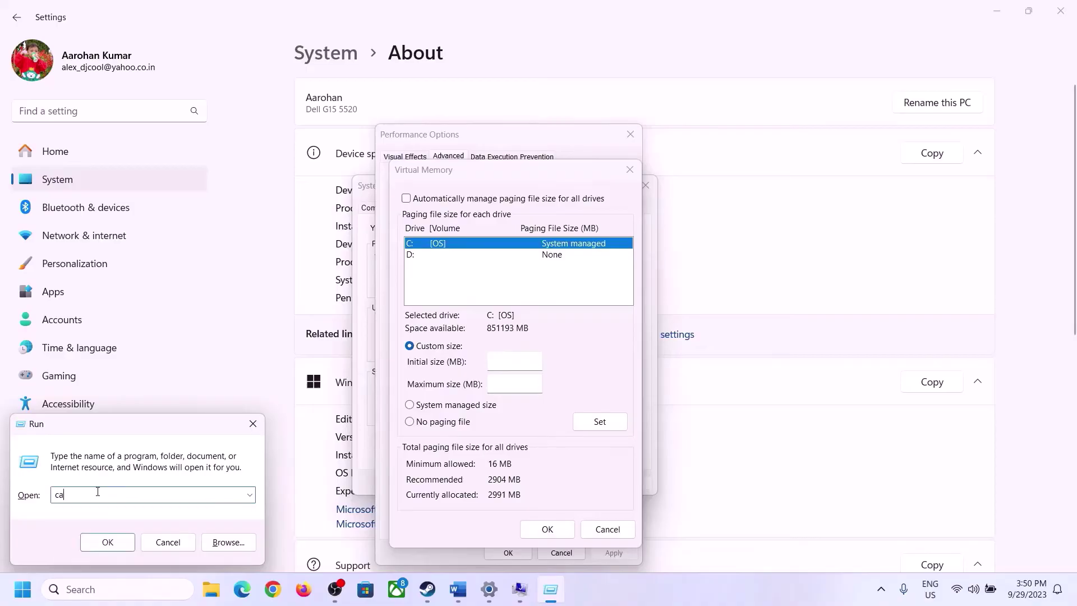
text(lc)
click(107, 541)
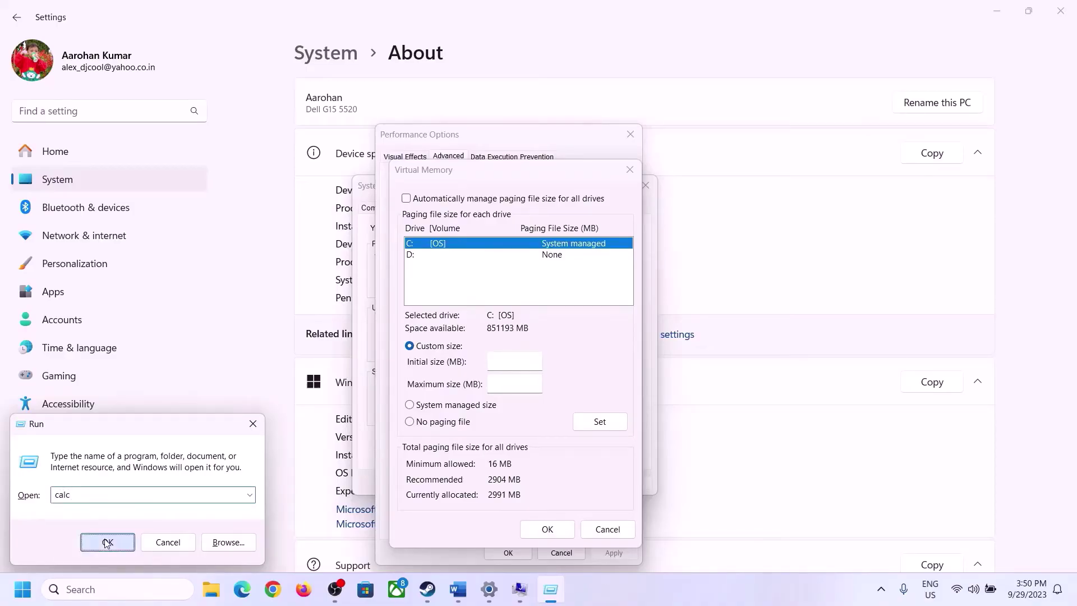
drag(137, 24, 786, 183)
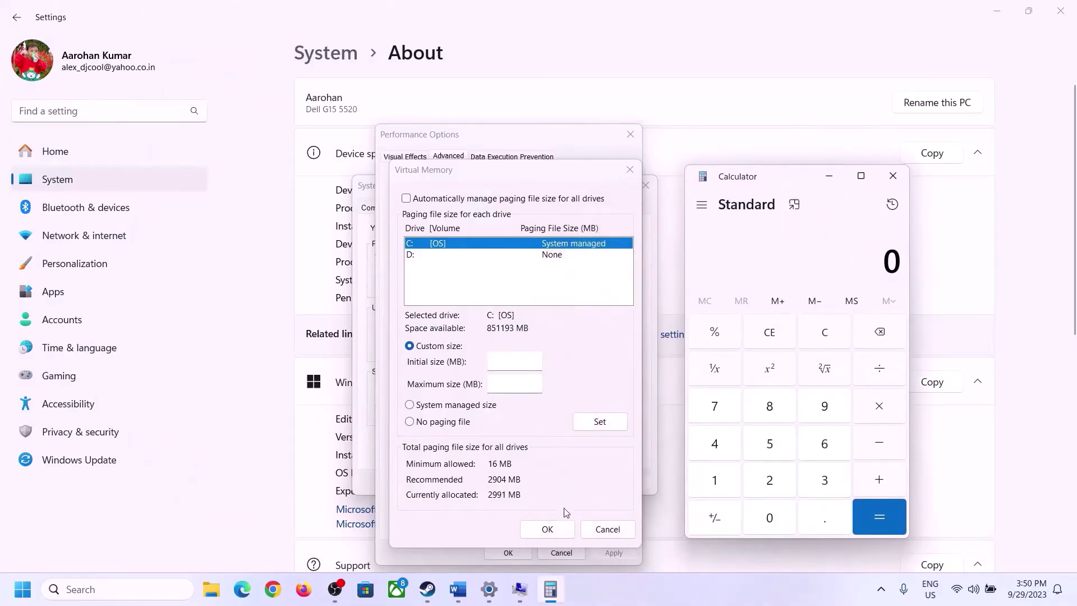
click(457, 590)
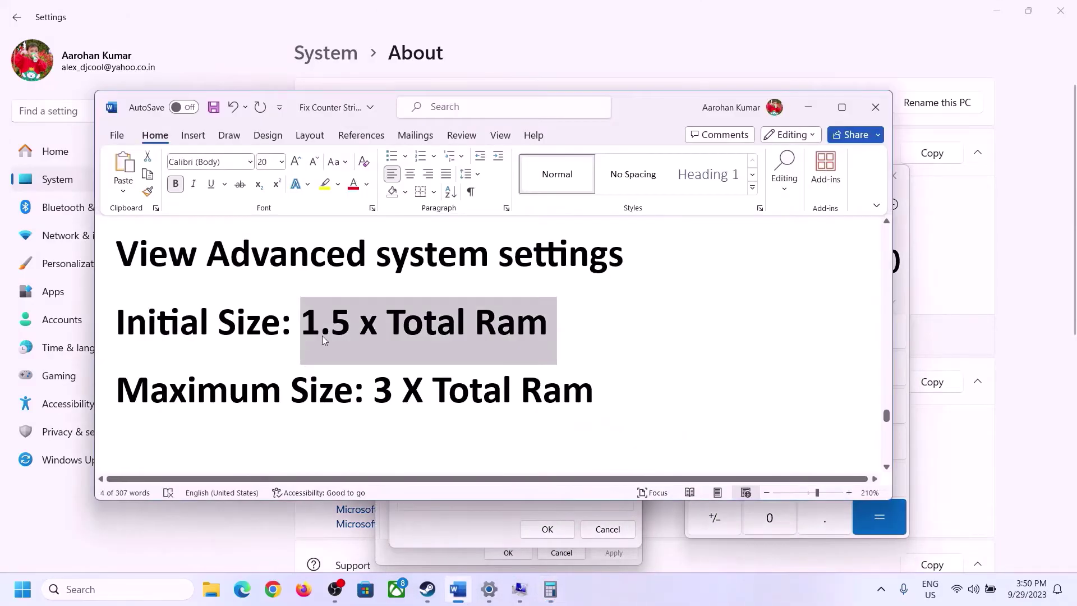
click(550, 589)
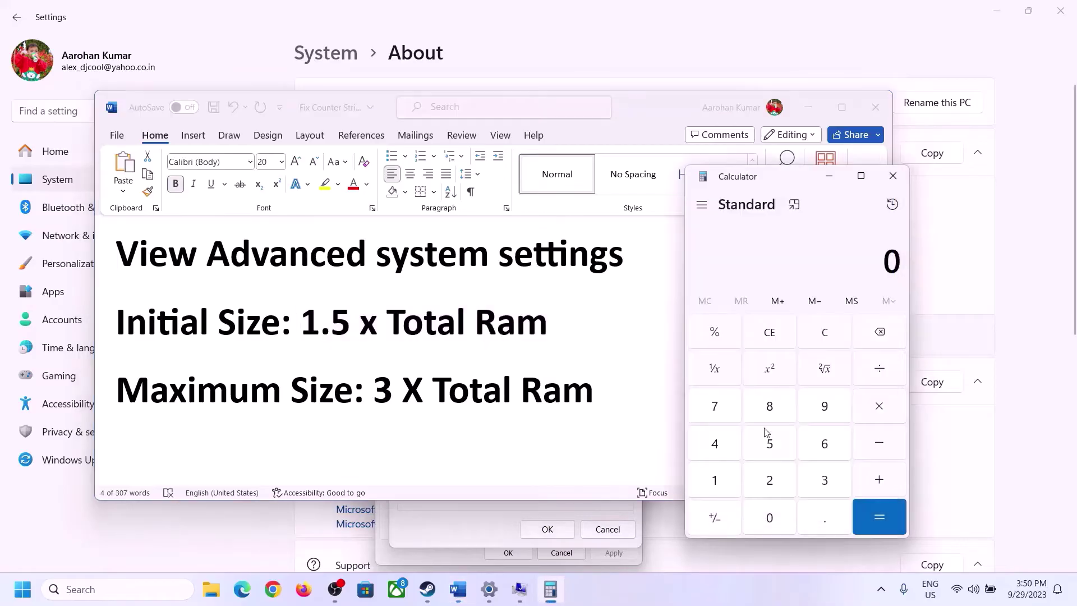
click(715, 480)
click(819, 451)
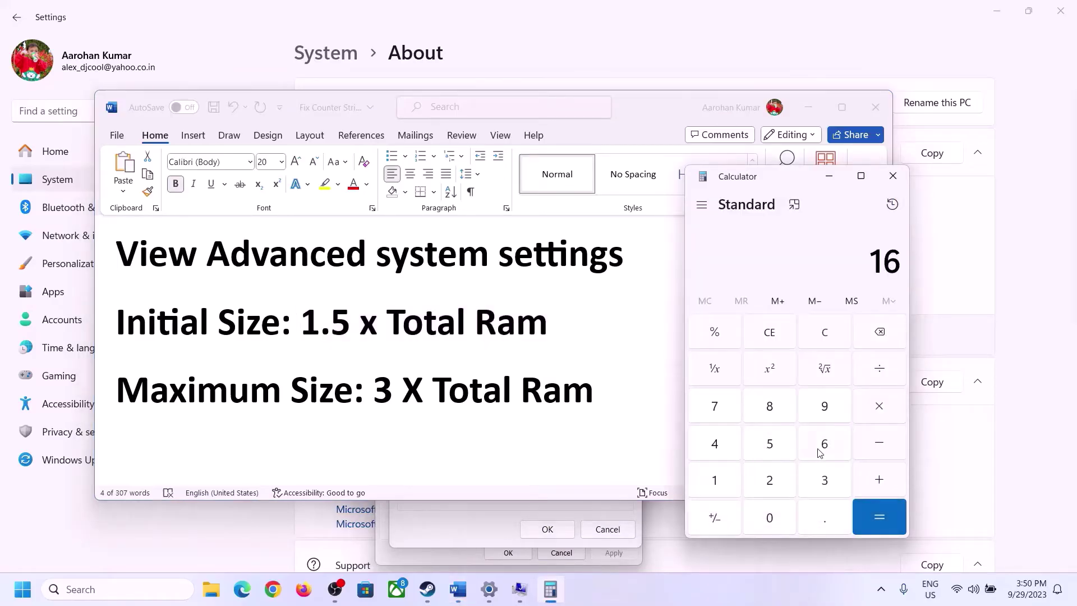
click(826, 341)
Multiply 16 by 1024 in Calculator to convert the installed RAM from GB to MB
click(722, 481)
click(825, 442)
click(879, 410)
click(714, 485)
click(777, 519)
click(773, 488)
click(723, 455)
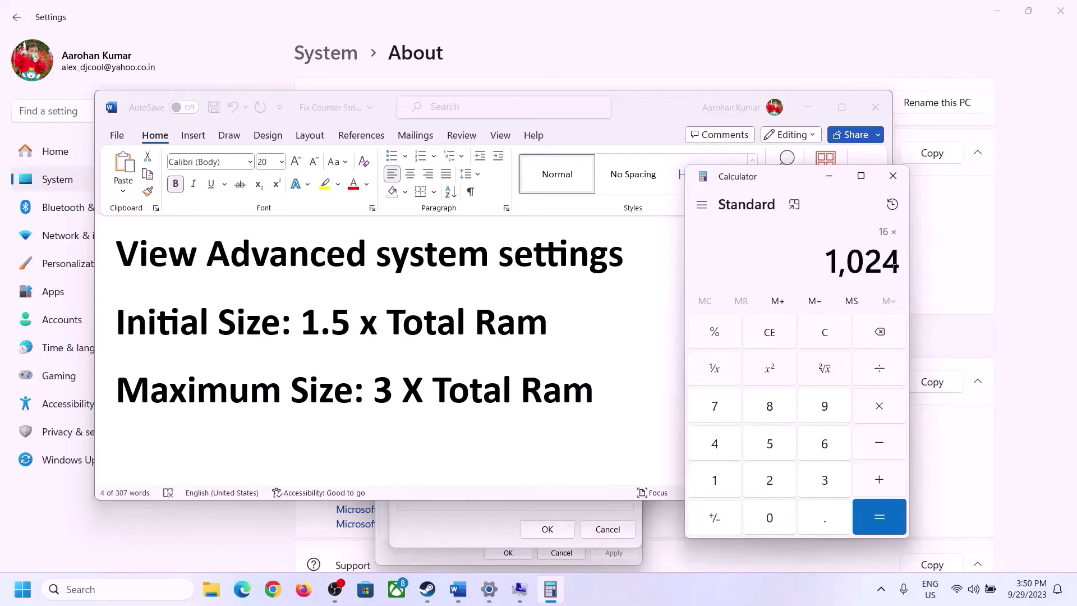
click(878, 517)
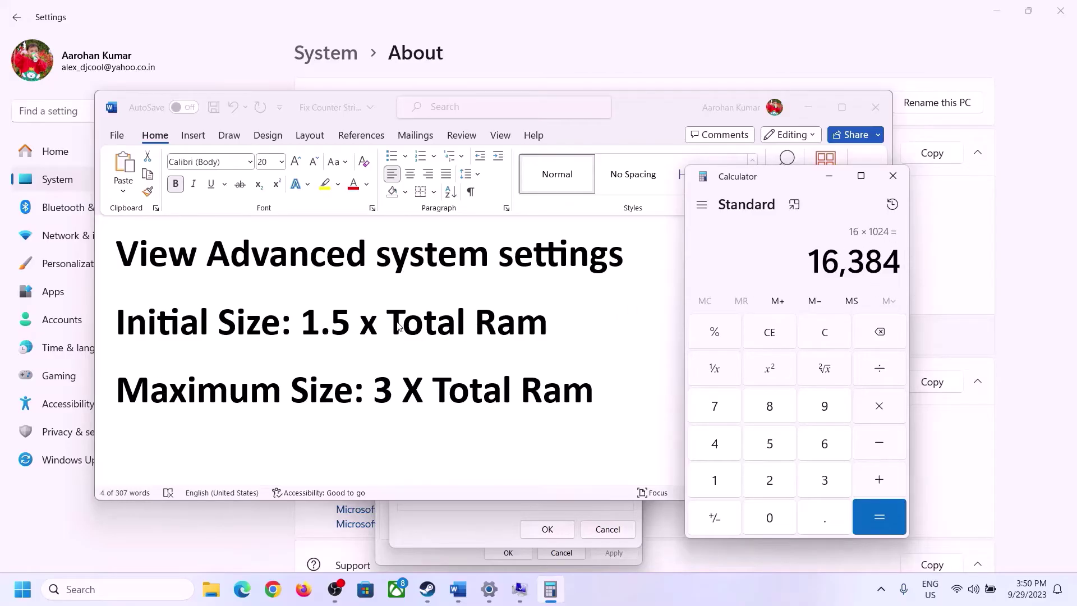
Multiply the RAM size in MB by 1.5 to calculate the initial paging file size
click(879, 406)
click(729, 482)
click(822, 527)
click(777, 449)
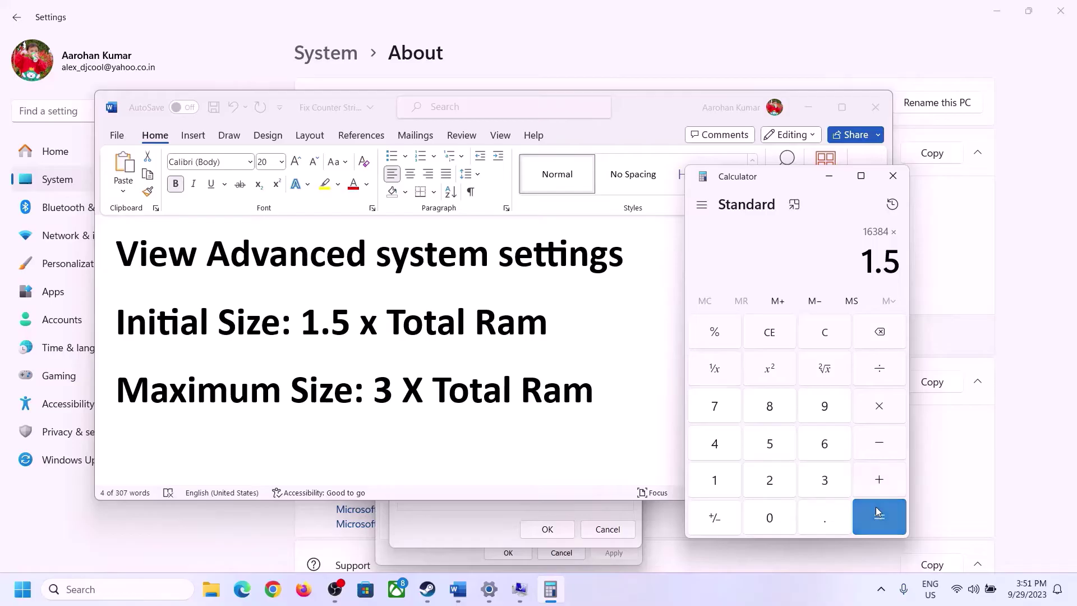
click(875, 508)
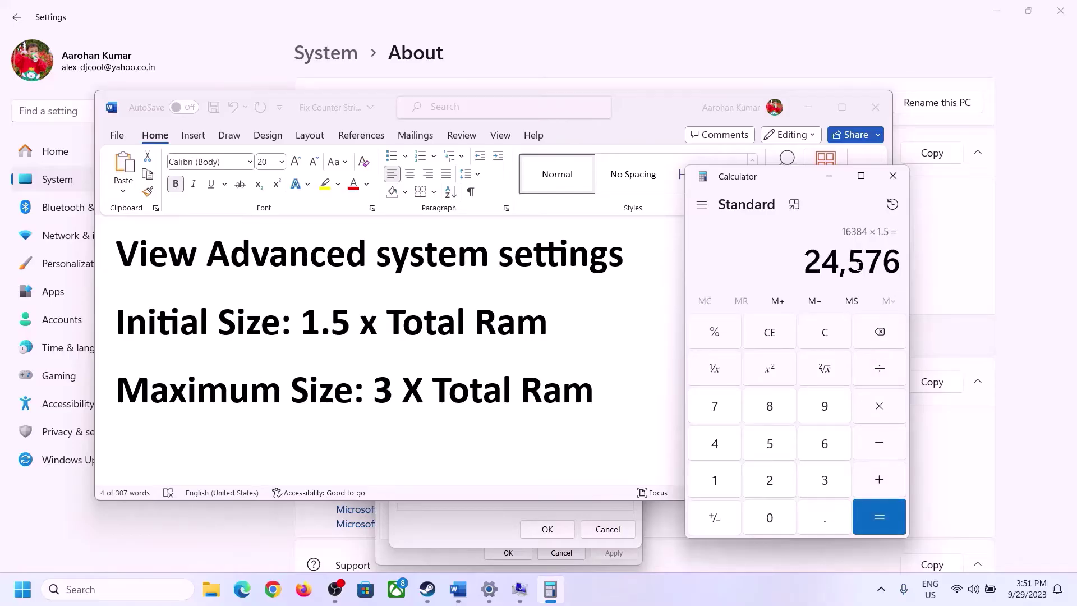
Set the custom initial size for drive C: to 24576 MB and return to the Maximum Size formula in Word
click(479, 521)
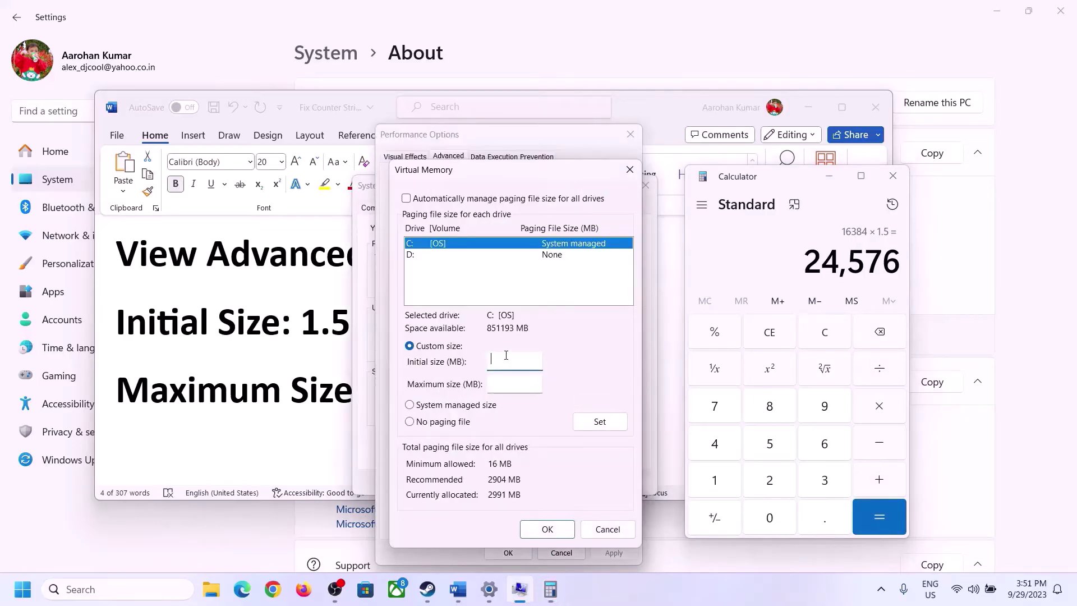
text(24576)
click(539, 383)
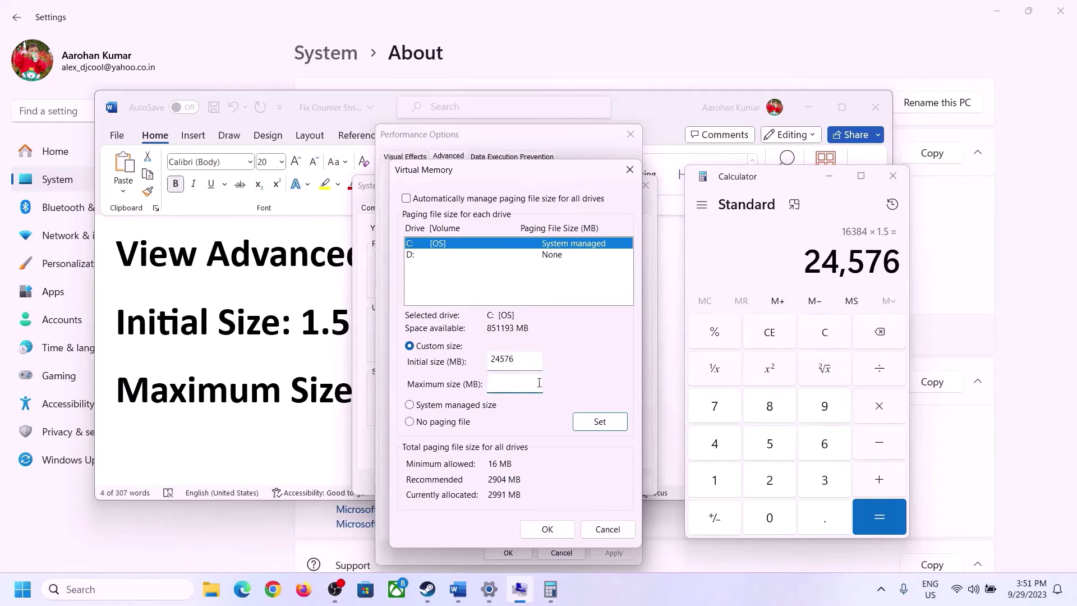
click(307, 396)
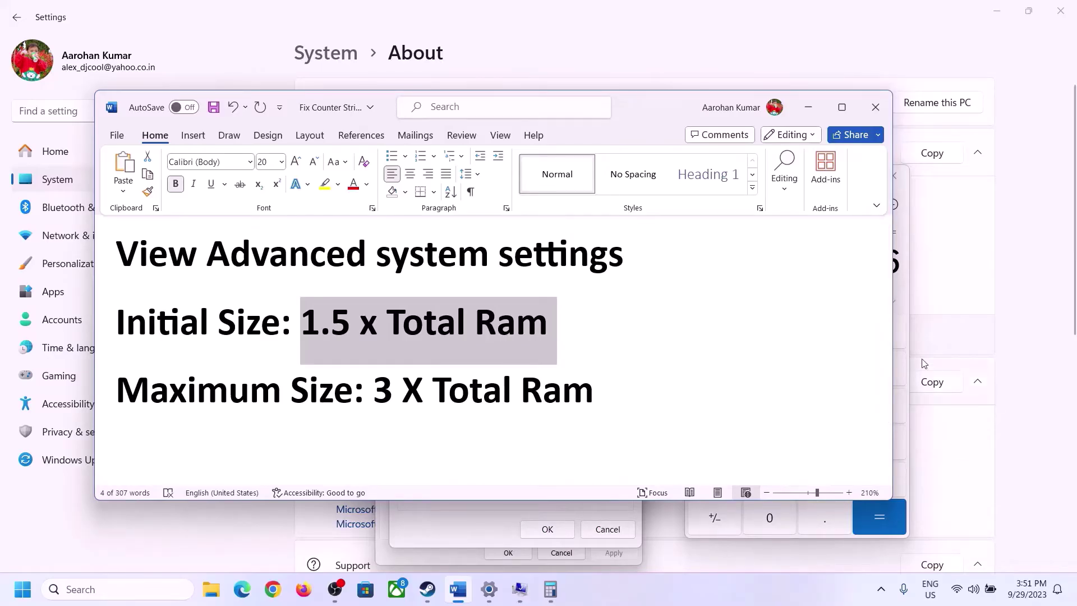
Clear the previous result in Calculator and check the installed RAM on the About page in Settings
click(904, 290)
click(833, 332)
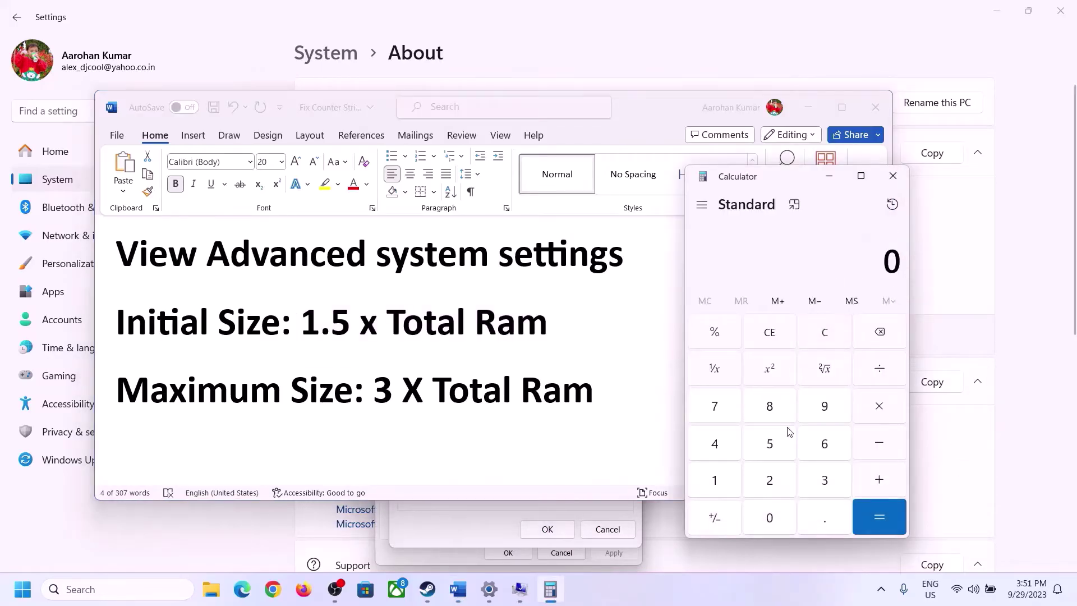
click(489, 589)
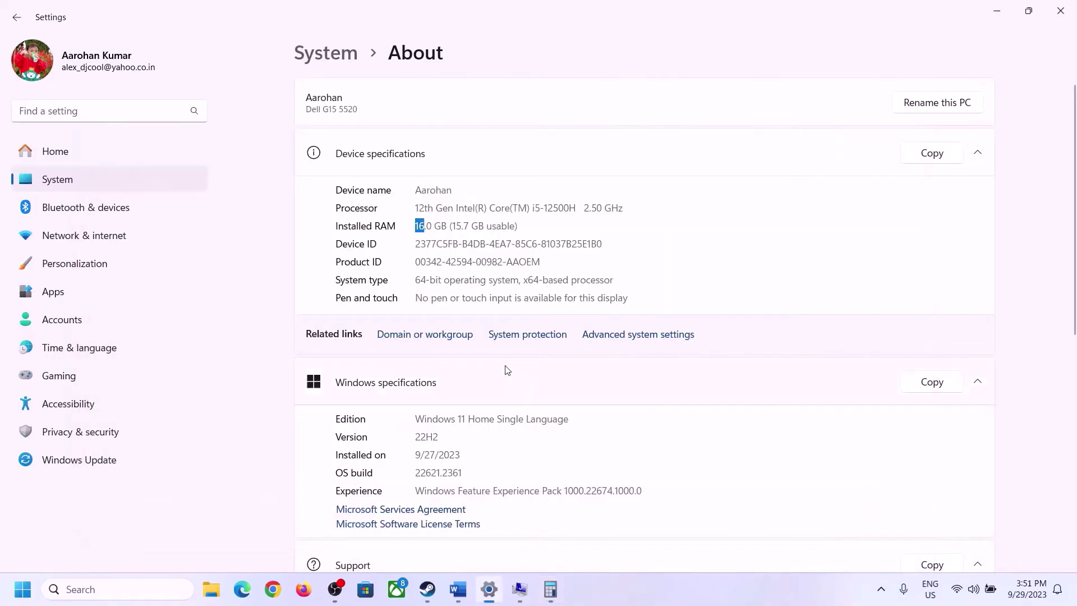
key(alt+Tab)
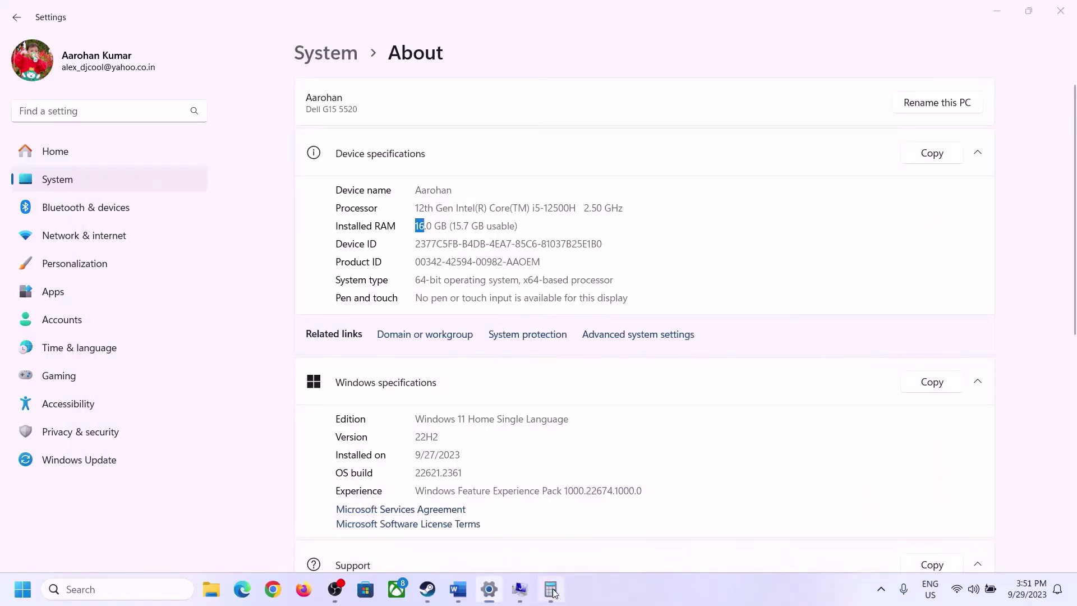
Multiply 16 by 1024 in Calculator to get the installed RAM in MB for the maximum size
click(727, 476)
click(822, 446)
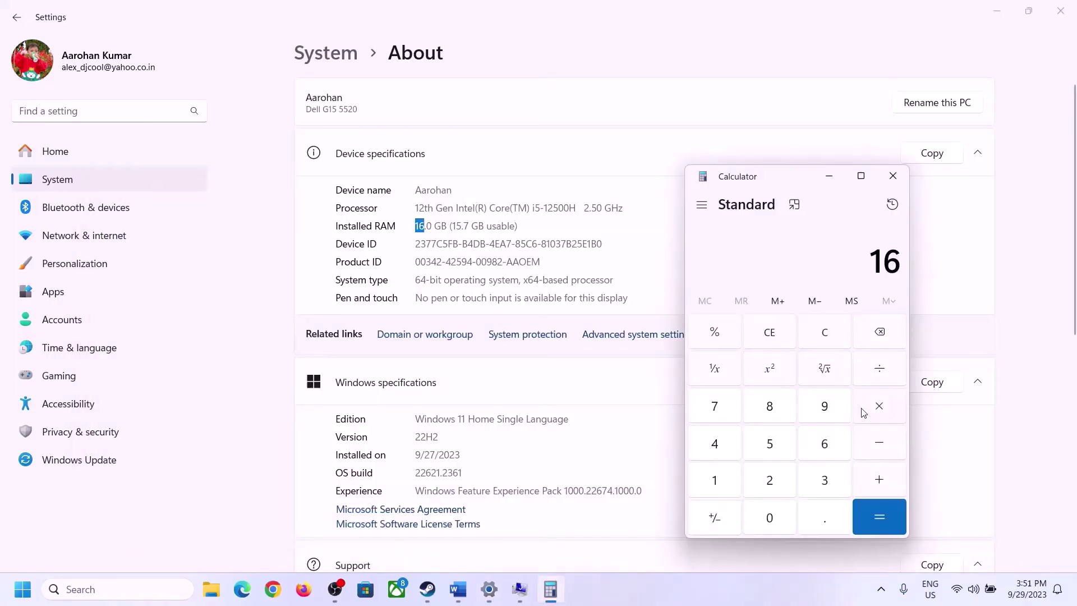
click(875, 408)
click(721, 476)
click(760, 511)
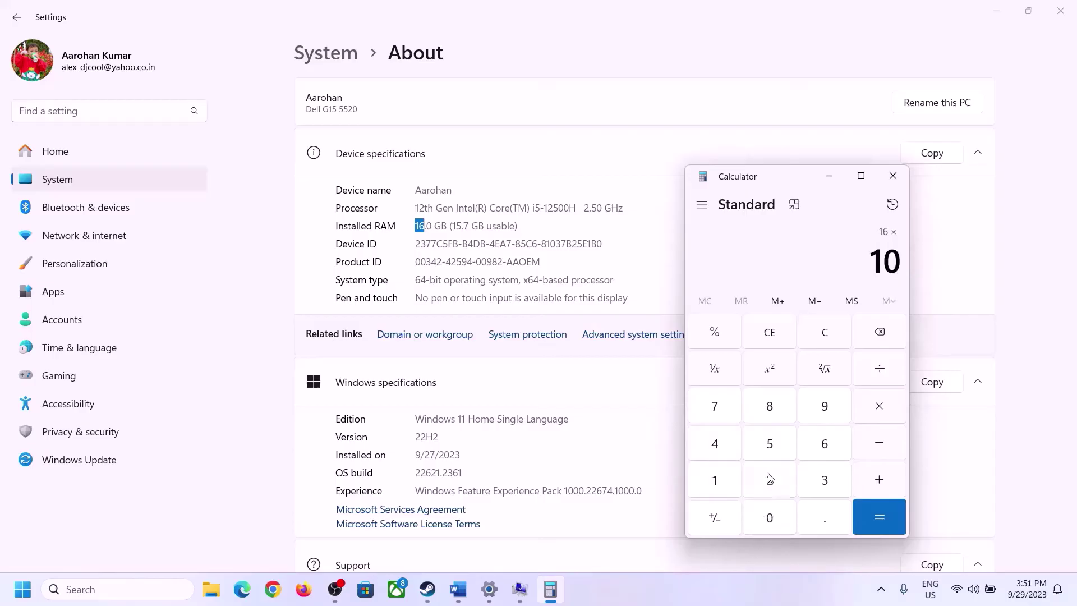
click(768, 475)
click(714, 444)
click(866, 519)
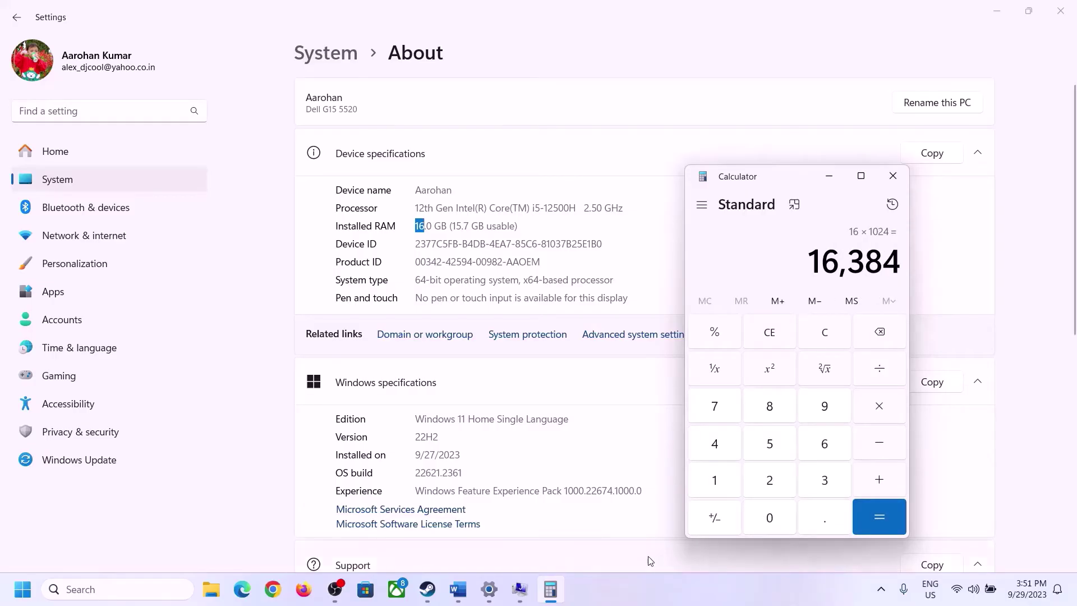
Check the Maximum Size formula in Word and multiply the RAM size in MB by 3 in Calculator
click(452, 594)
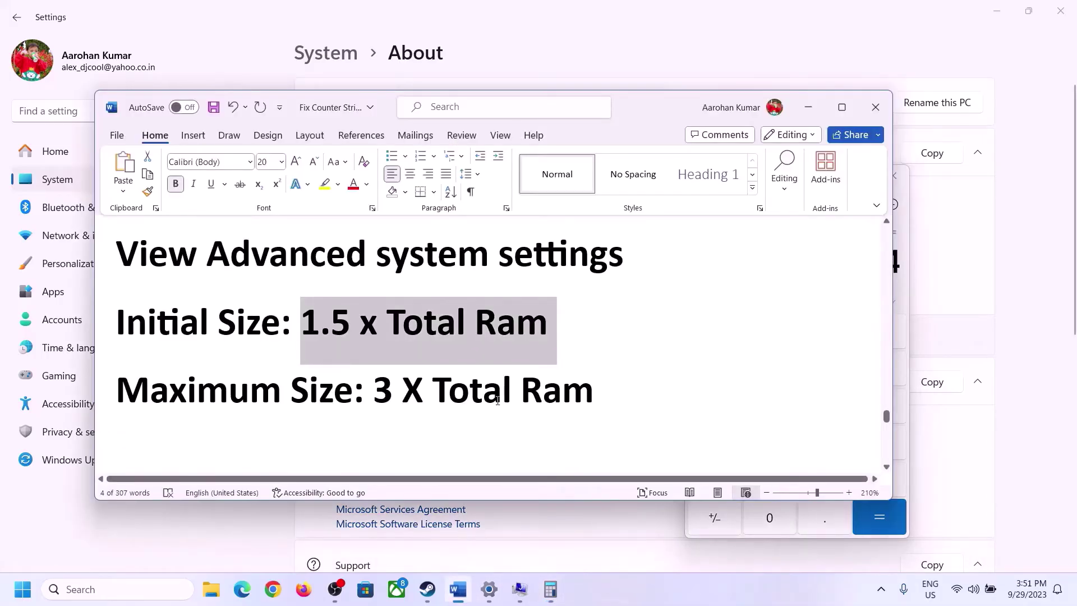
click(550, 589)
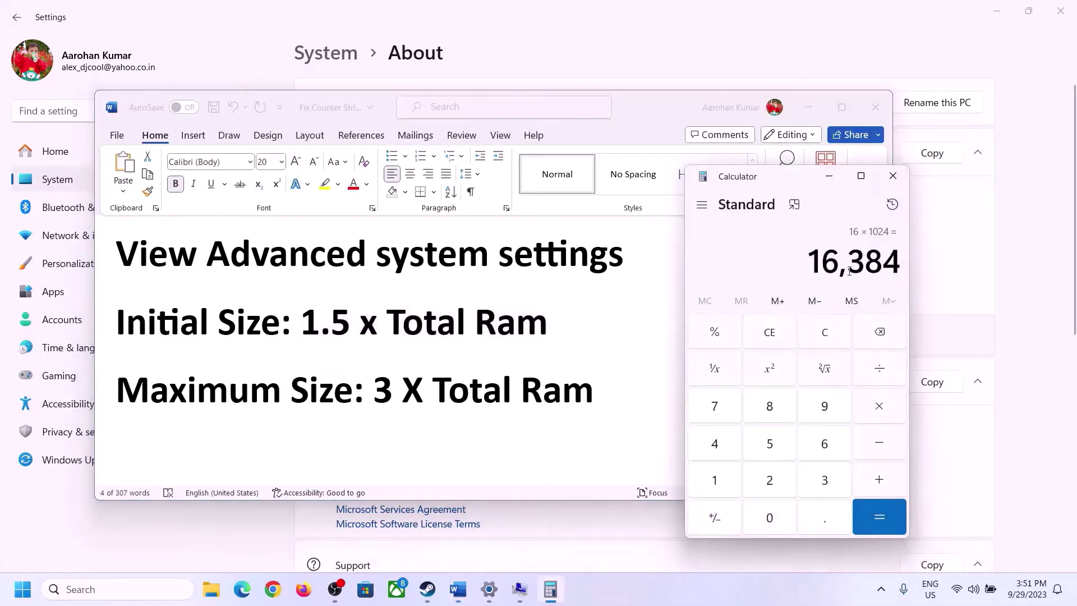
click(879, 409)
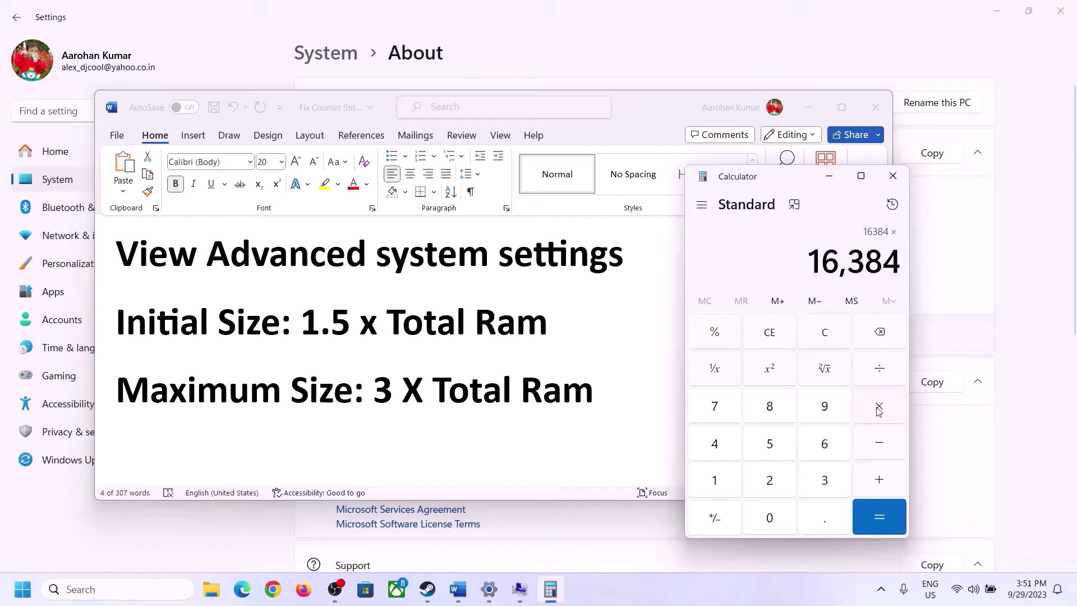
click(809, 483)
click(888, 514)
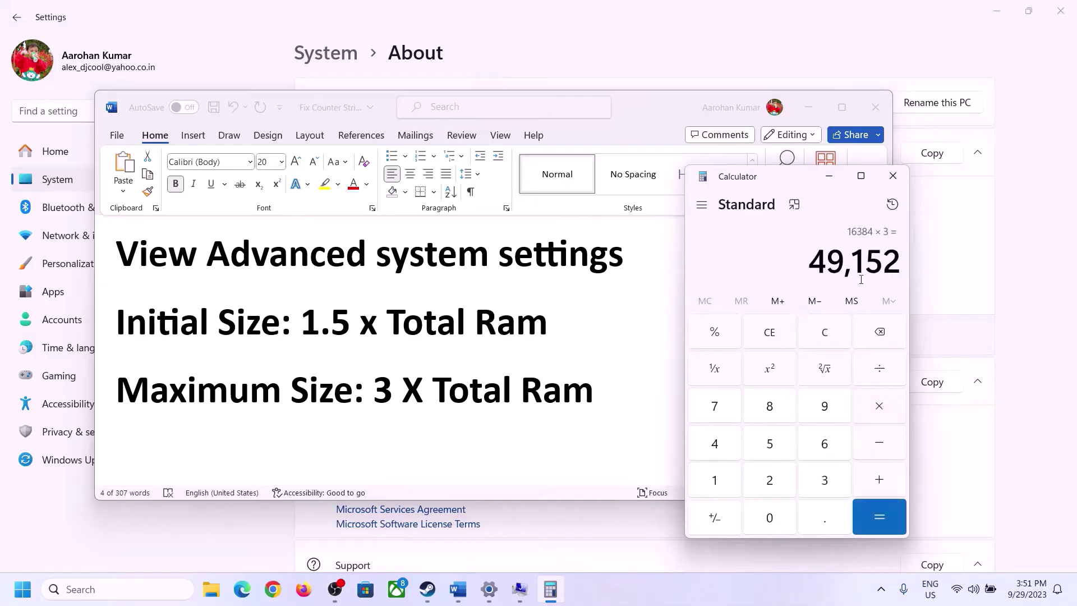
Set the custom maximum paging file size for drive C: to 49152 MB, apply the sizes, and acknowledge the restart notice
click(520, 593)
click(510, 388)
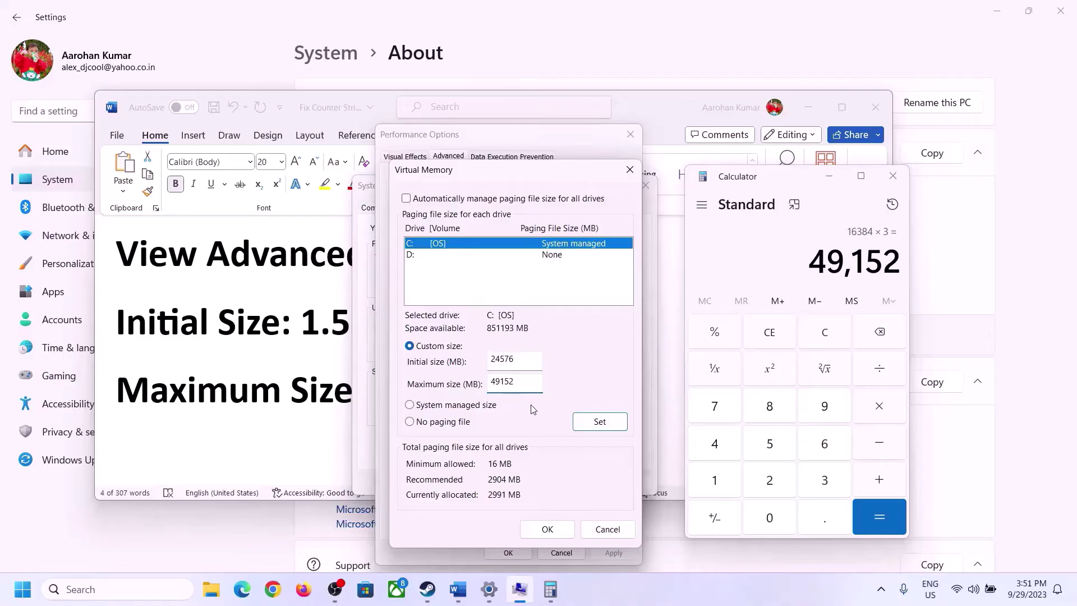
click(600, 421)
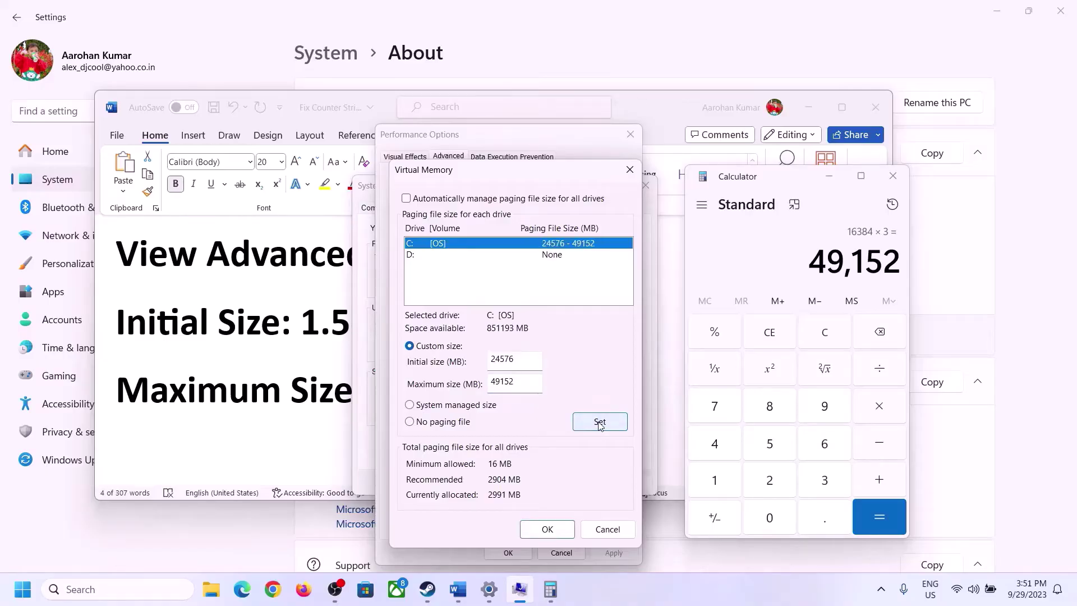
click(547, 529)
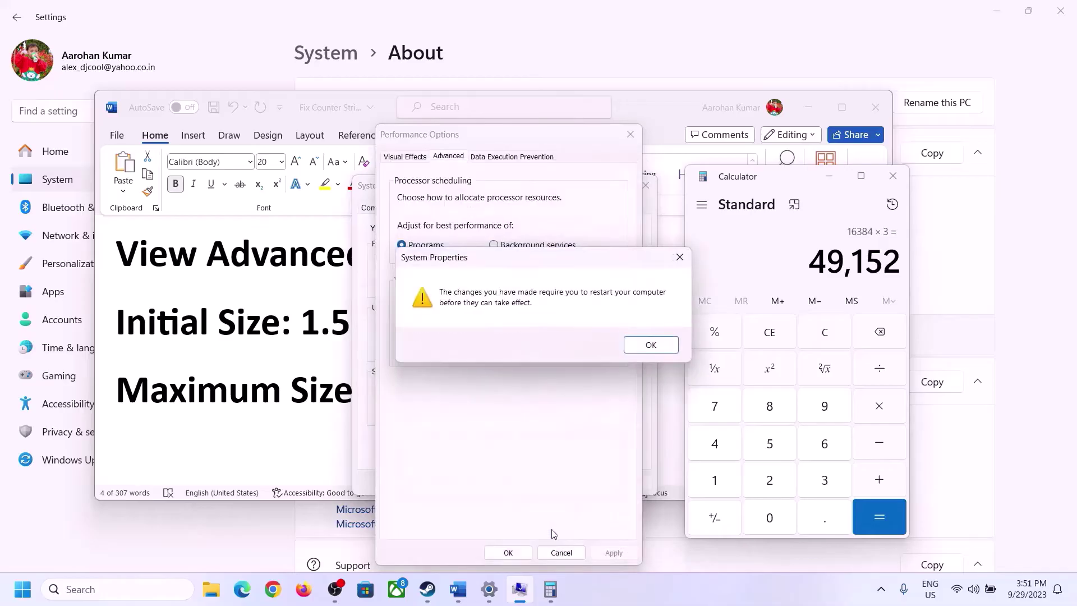
click(667, 346)
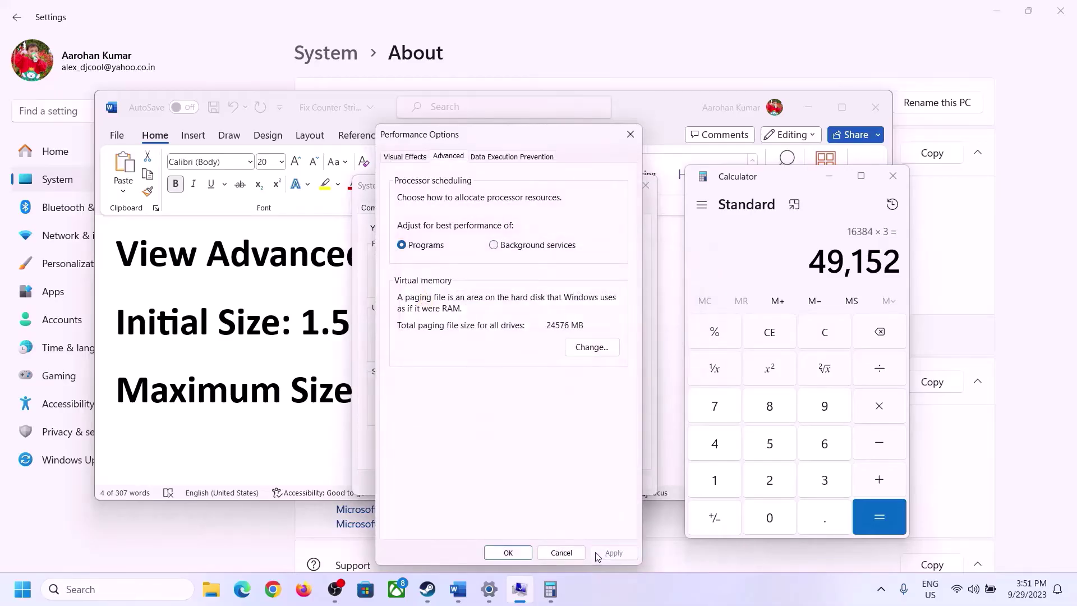
Accept and close the Performance Options and System Properties dialogs, and dismiss the restart prompt without restarting
click(508, 553)
click(502, 481)
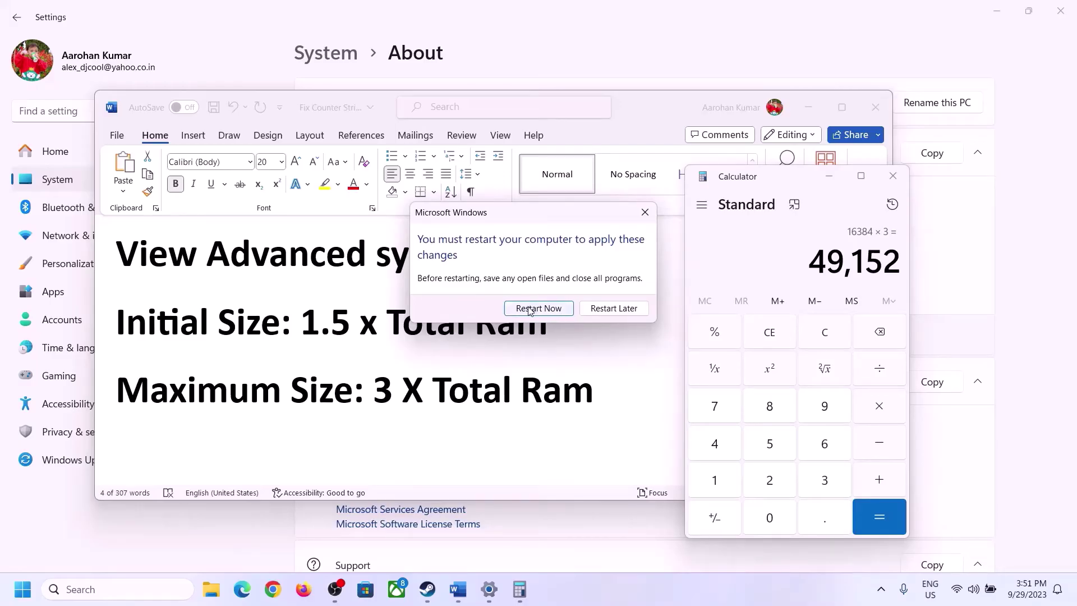
click(645, 212)
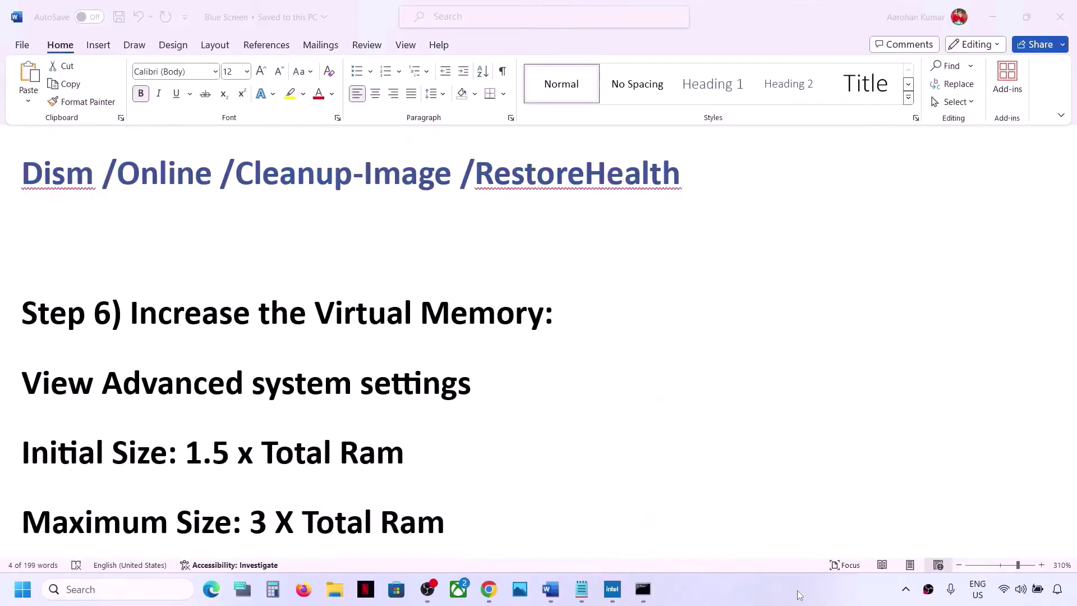
Go to Step 7 in the Blue Screen document and highlight the text "Roll back Graphics Driver"
scroll(433, 356, down, 5)
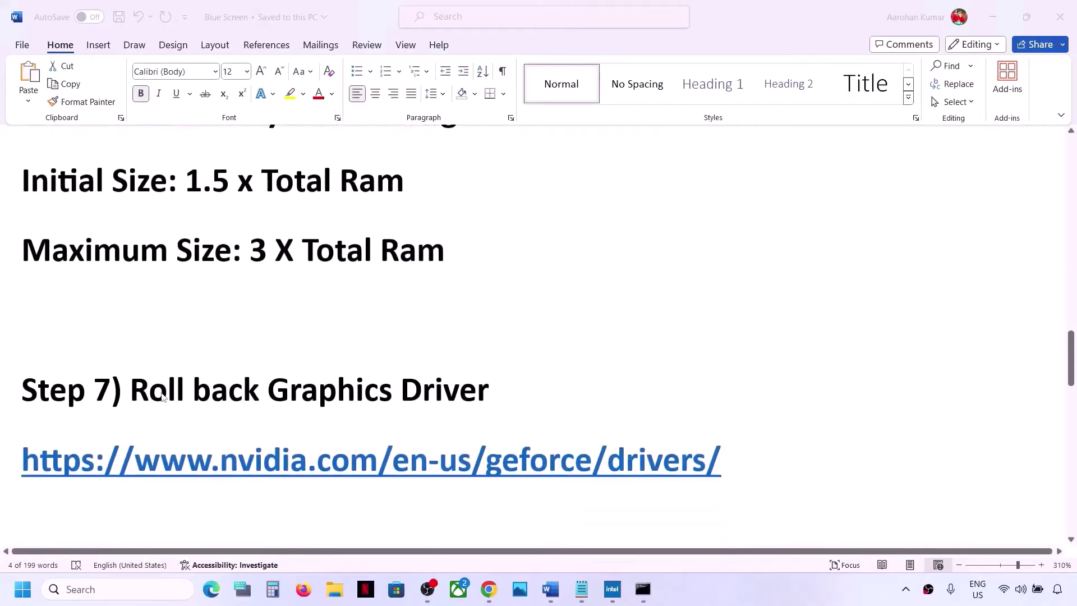
click(162, 394)
drag(128, 391, 489, 391)
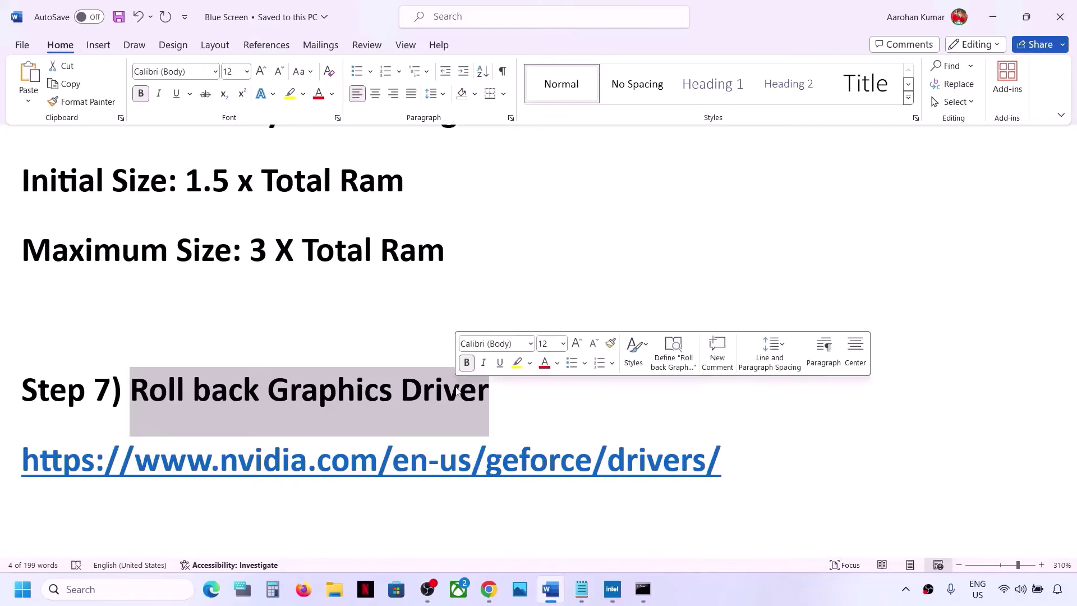
Launch Device Manager, place its window over the middle of the document, and expand Display adapters
right_click(18, 598)
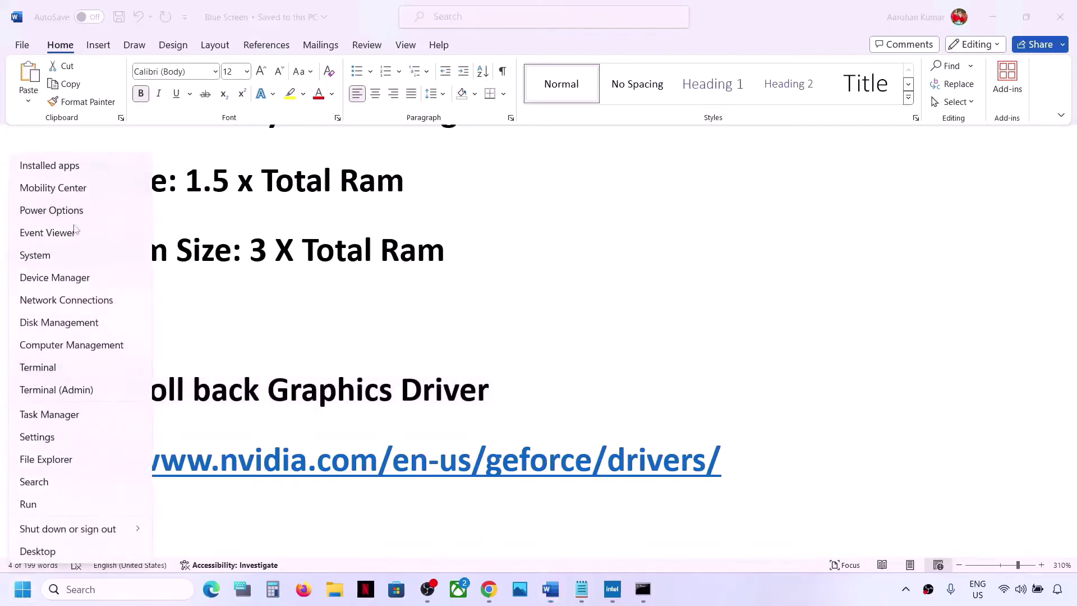
click(54, 277)
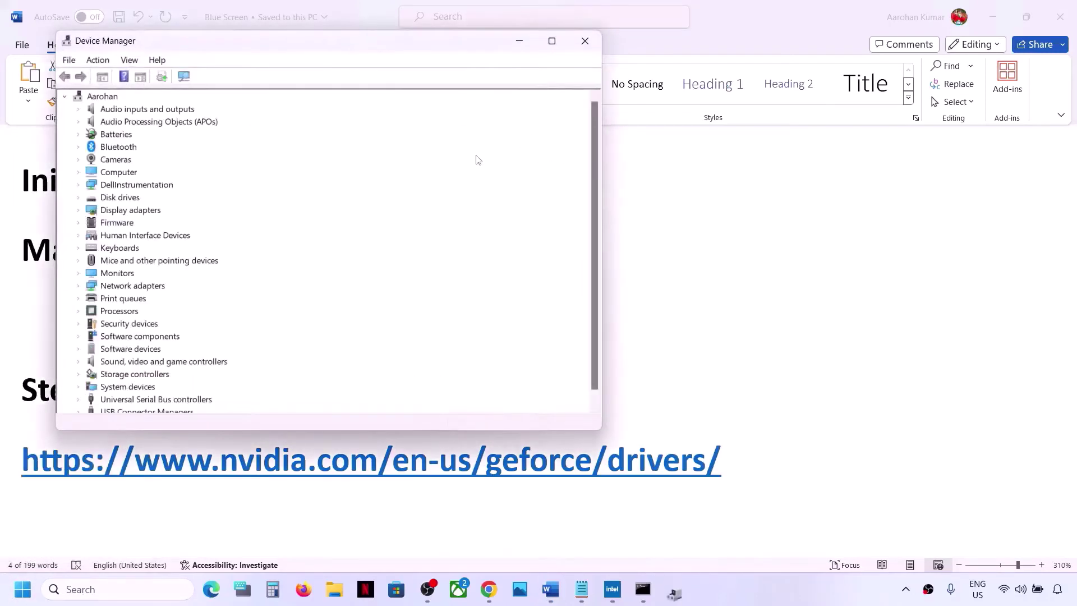
drag(450, 51, 643, 66)
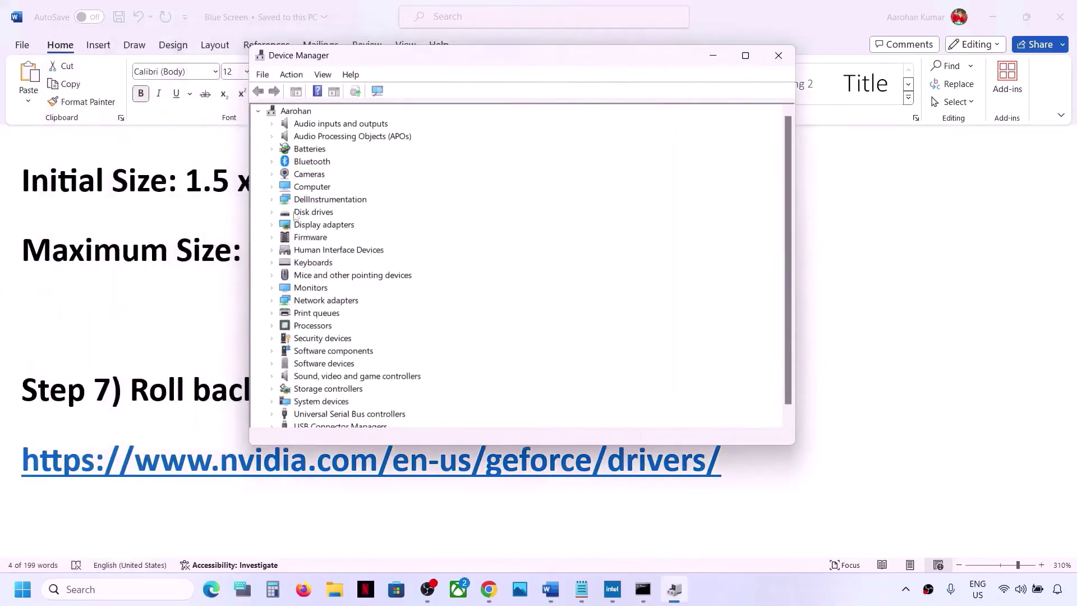
click(272, 225)
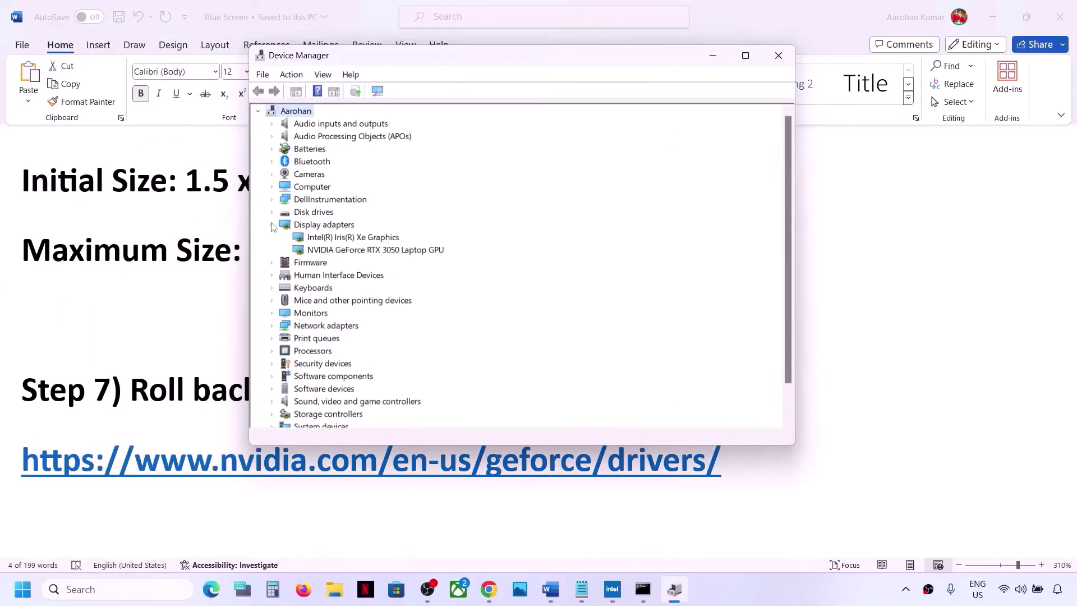
Inspect the driver properties of Intel(R) Iris(R) Xe Graphics for the Roll Back Driver option, and close them without changes
click(353, 238)
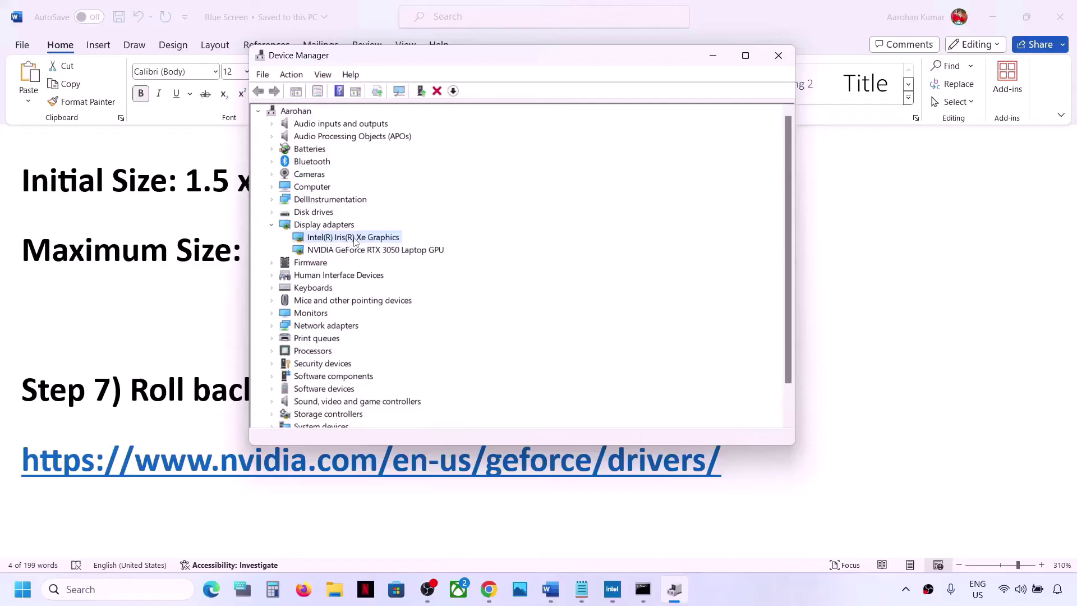
right_click(354, 238)
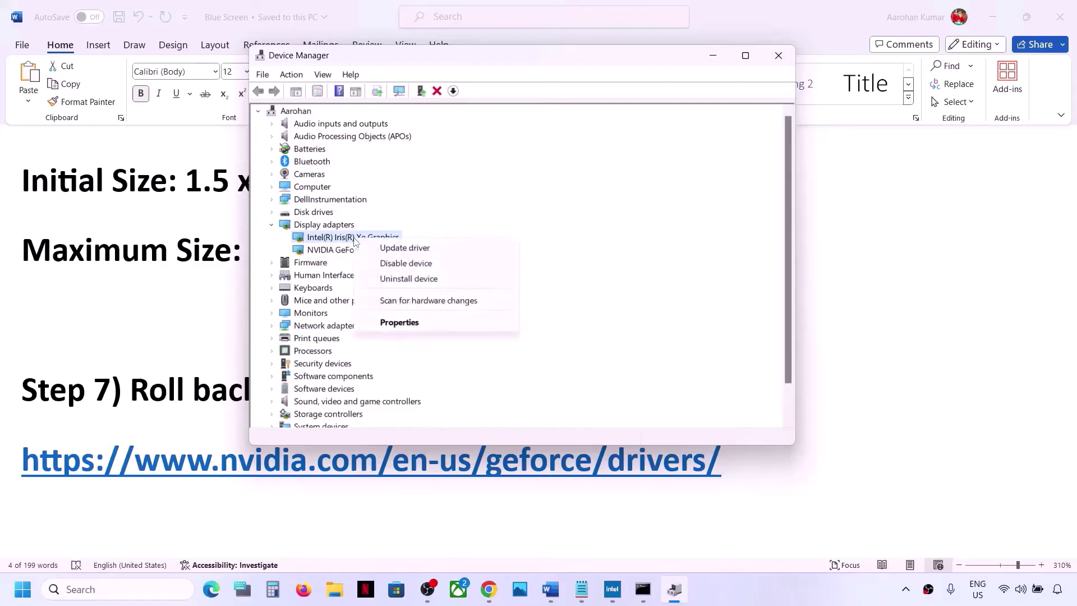
click(398, 323)
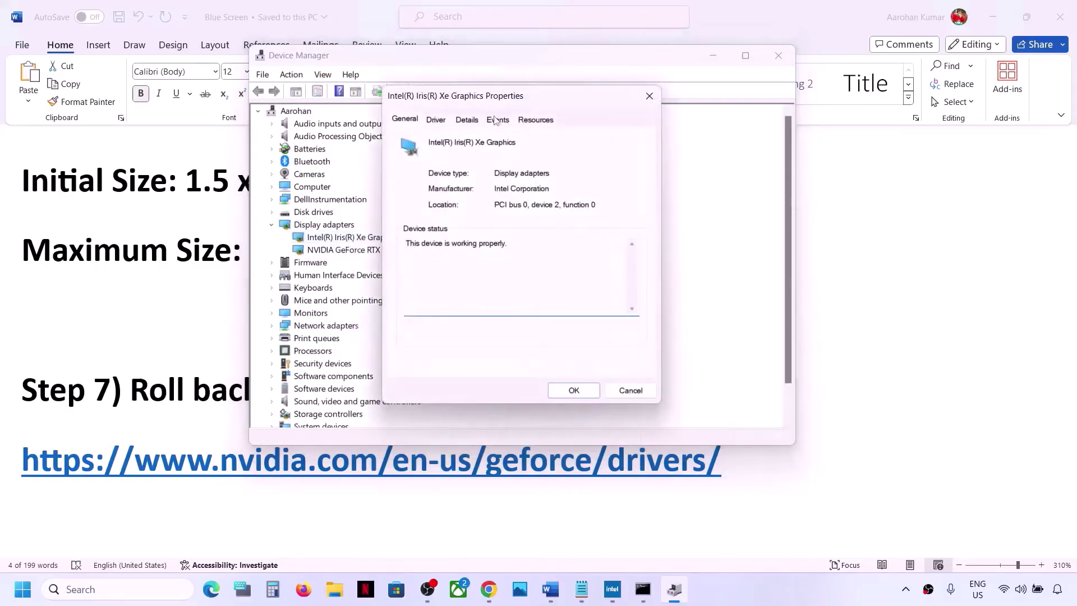
click(437, 120)
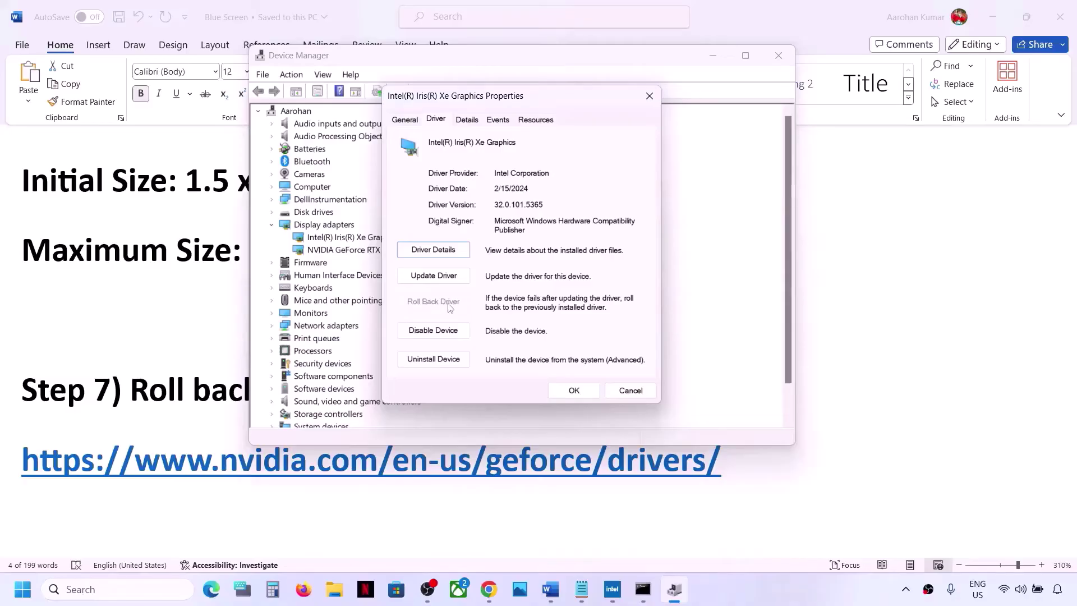
click(617, 393)
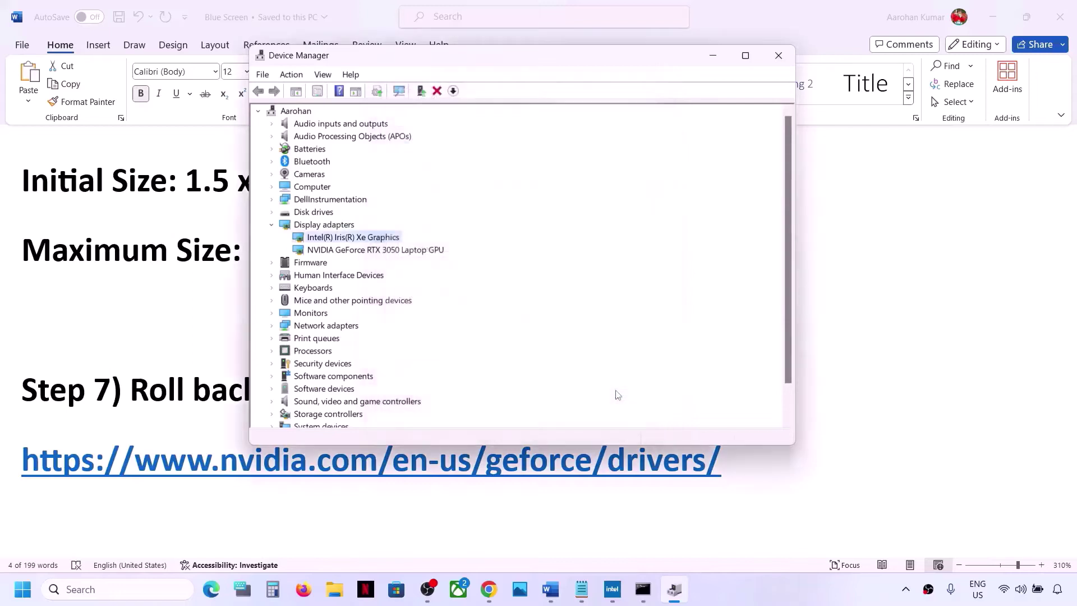
Inspect the driver properties of the NVIDIA GeForce RTX 3050 Laptop GPU for the Roll Back Driver option, and cancel out
click(378, 251)
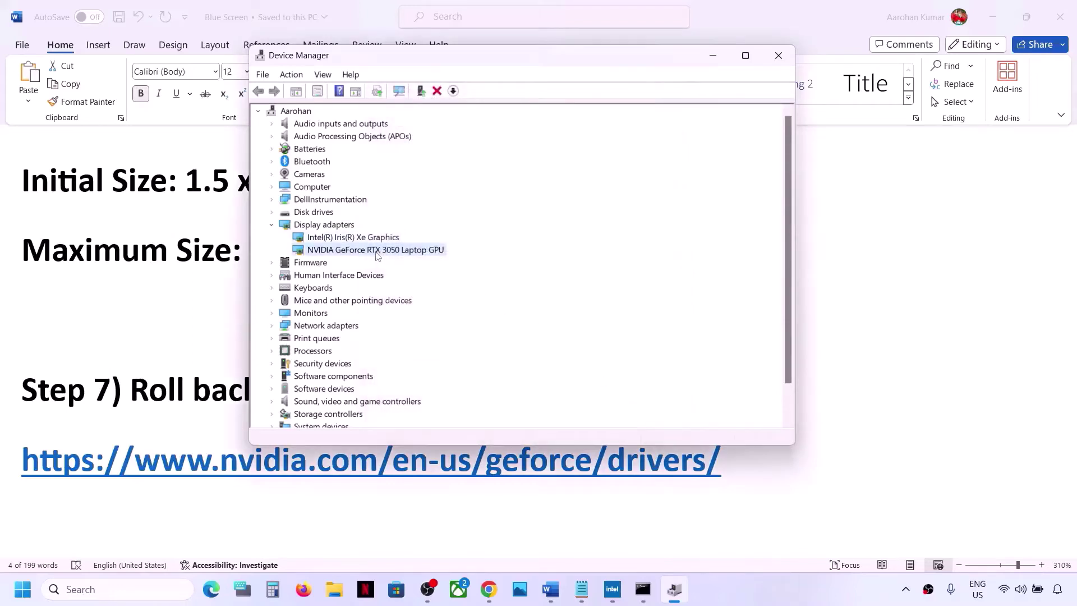
scroll(352, 255, down, 2)
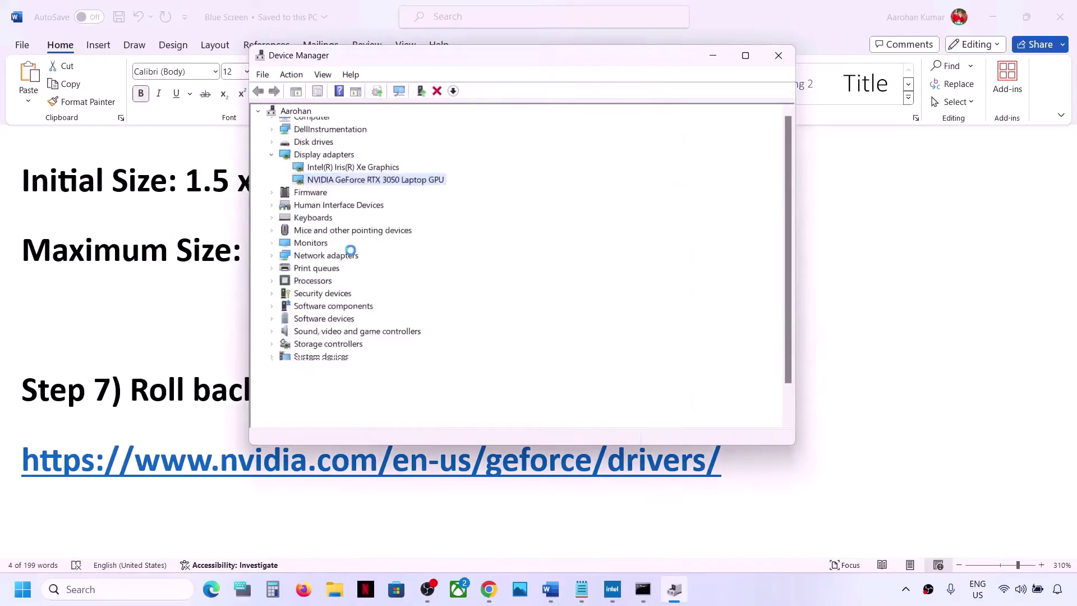
scroll(349, 248, up, 2)
right_click(352, 252)
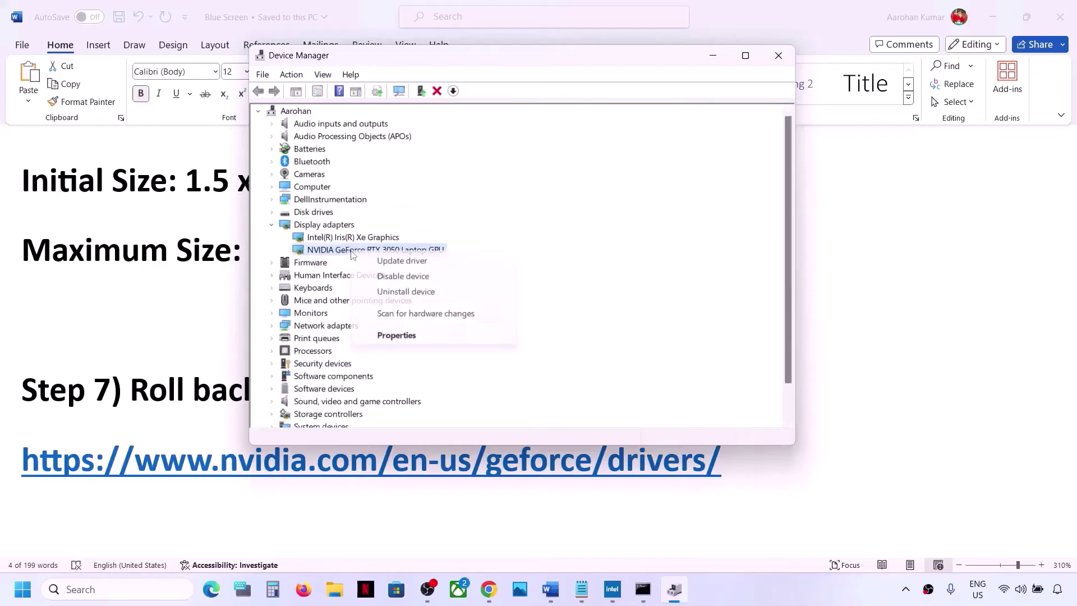
click(397, 335)
click(435, 121)
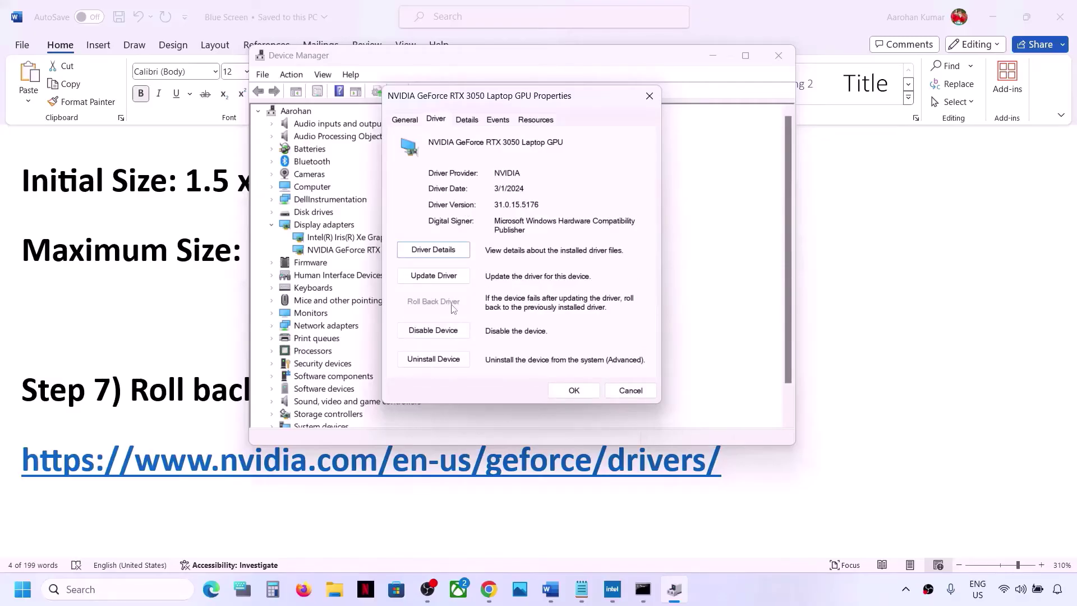
click(624, 391)
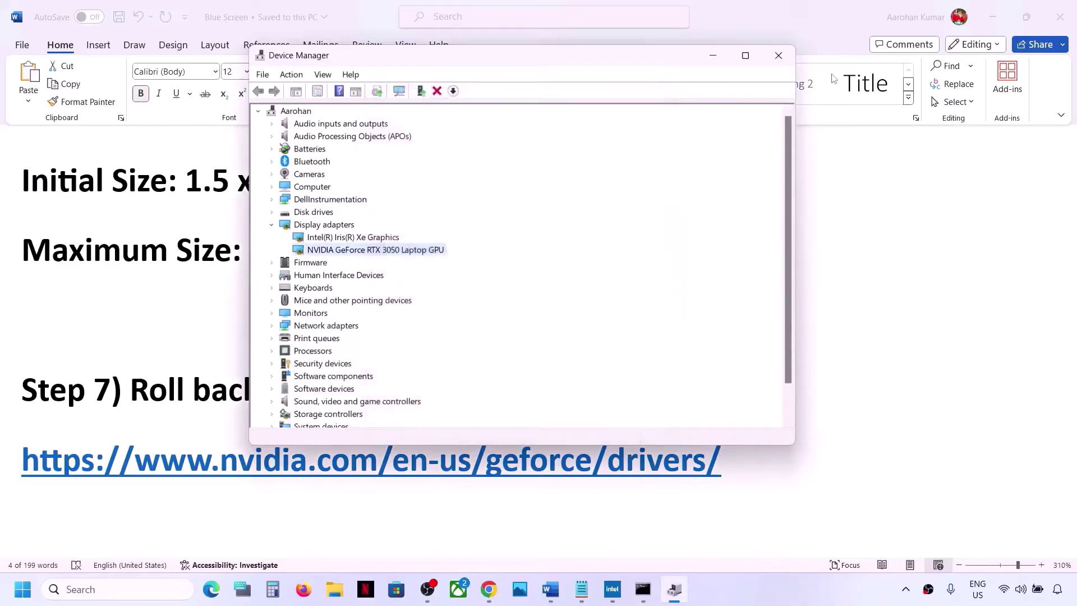
Close Device Manager and highlight the Step 8 text "Uninstall recently installed Windows Update" in the Word document
click(780, 55)
scroll(417, 321, down, 4)
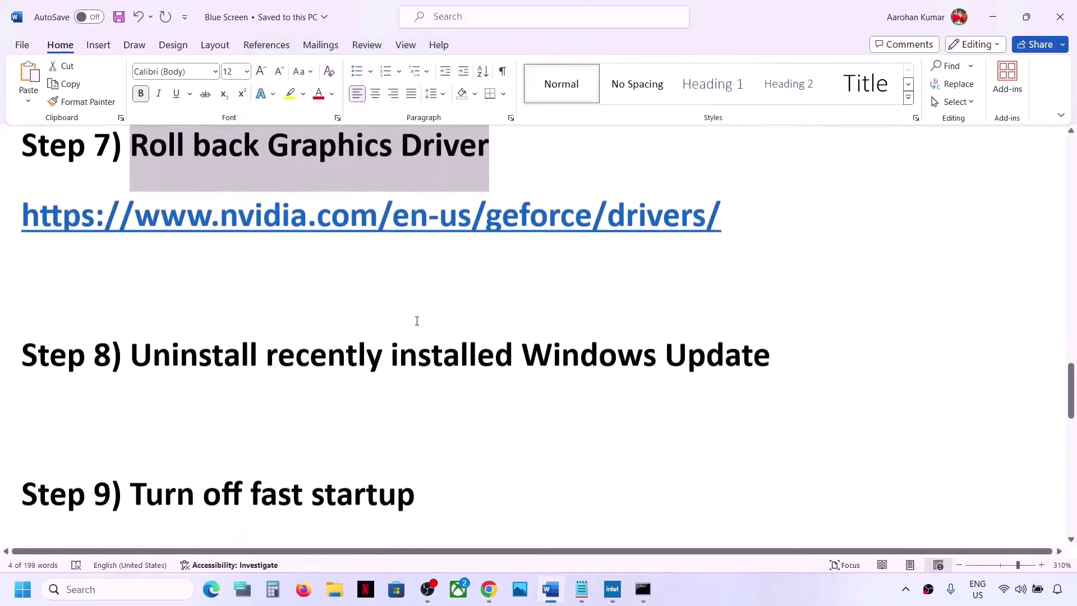
scroll(344, 336, up, 1)
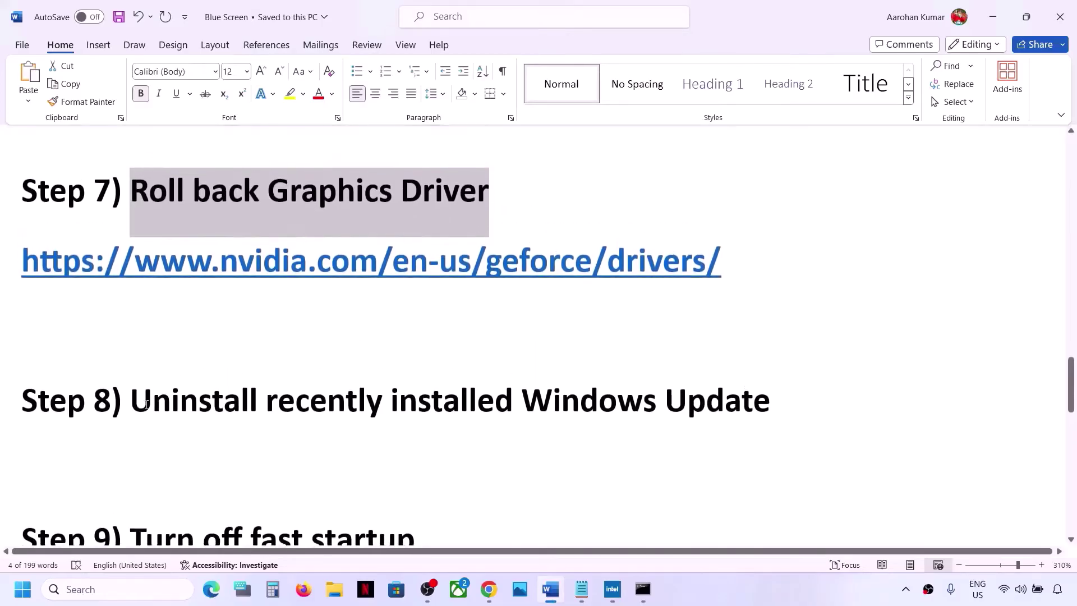
drag(146, 402, 785, 399)
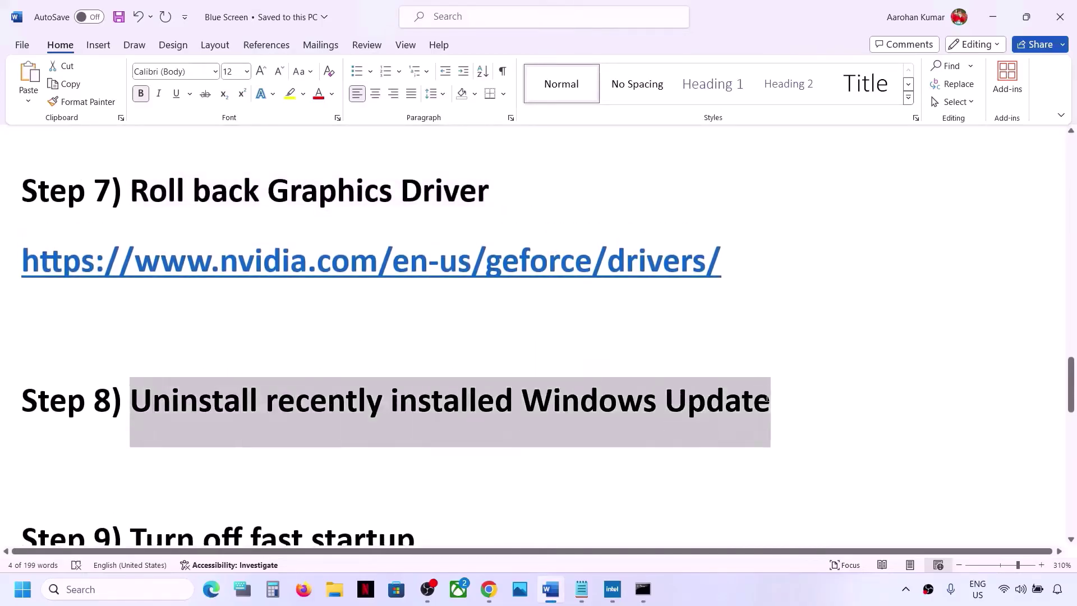
Highlight "Uninstall recently installed" in Step 8, and open the Uninstall updates list from the Windows Update history in Settings
click(463, 404)
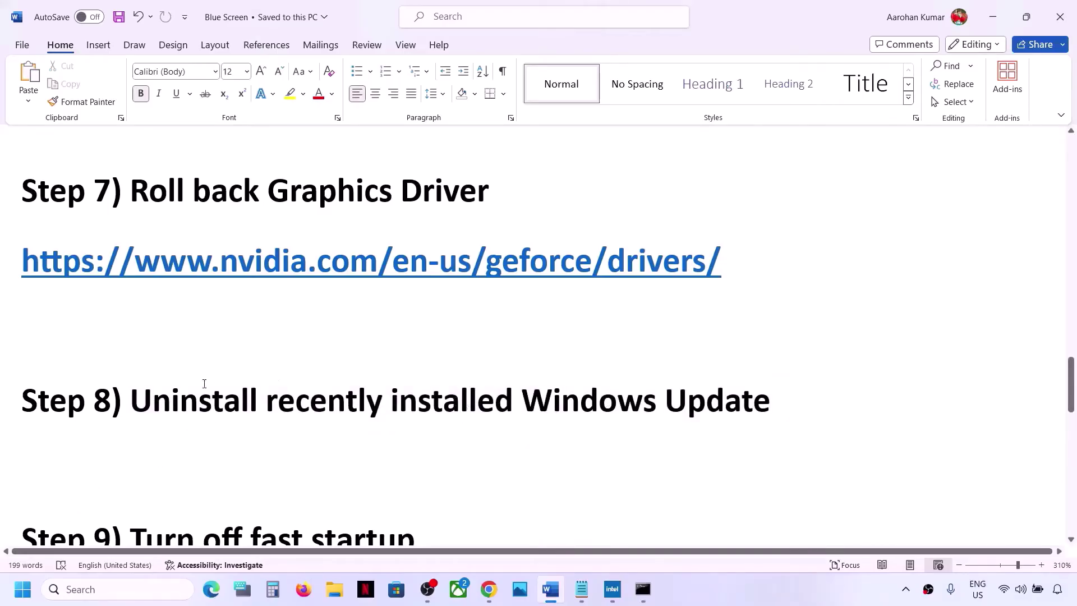
drag(166, 396, 513, 401)
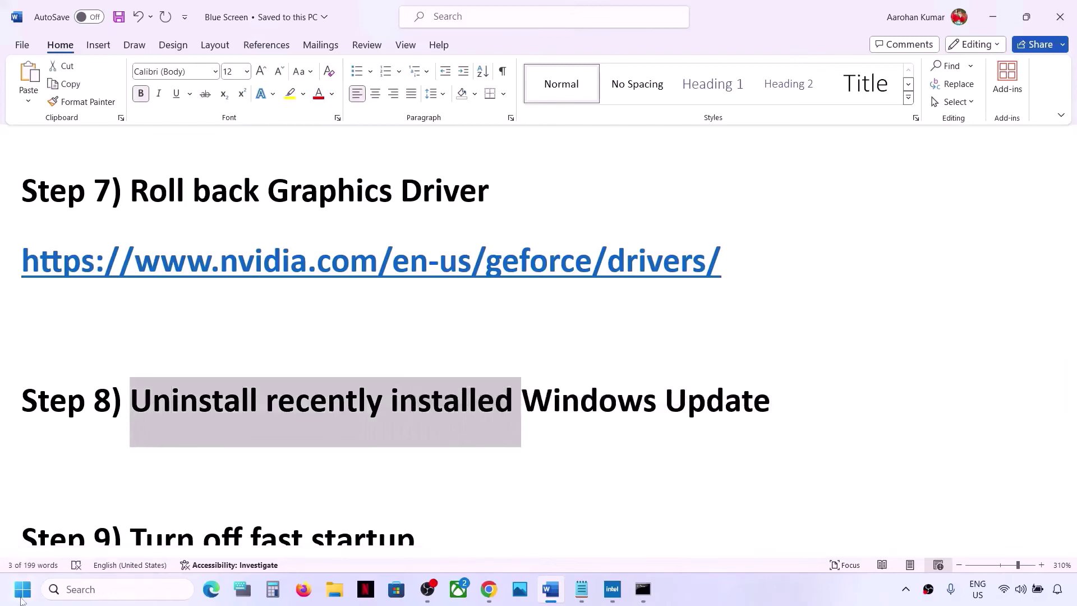
key(super)
click(267, 231)
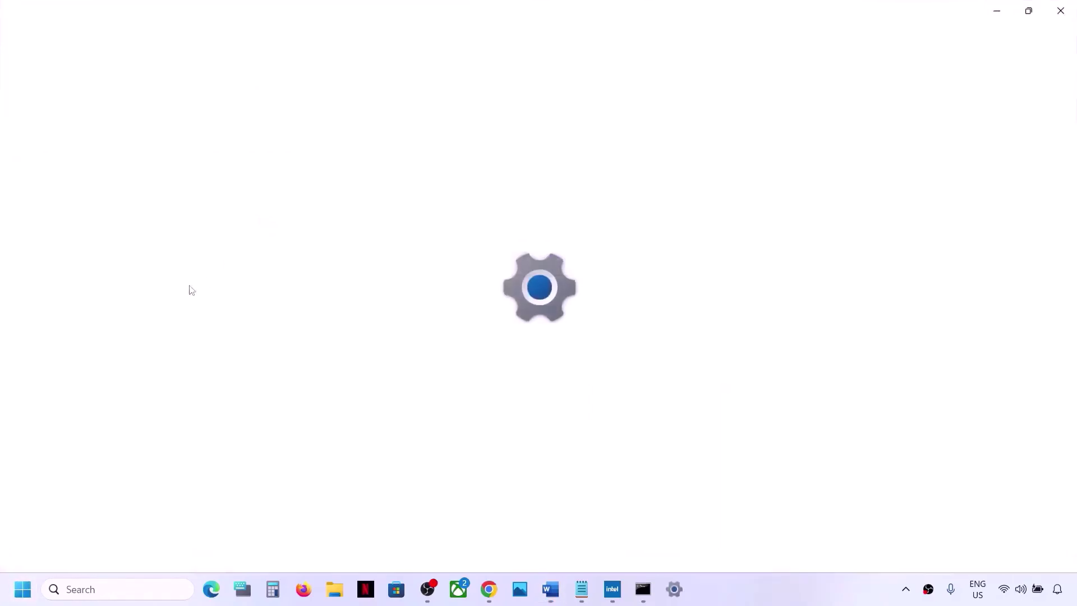
click(84, 459)
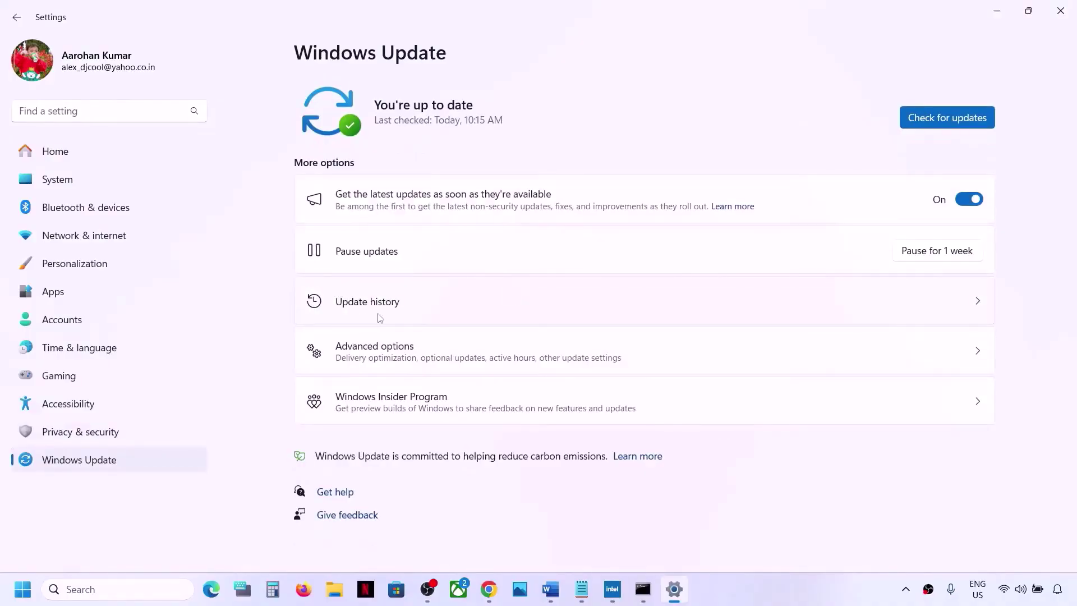
click(376, 312)
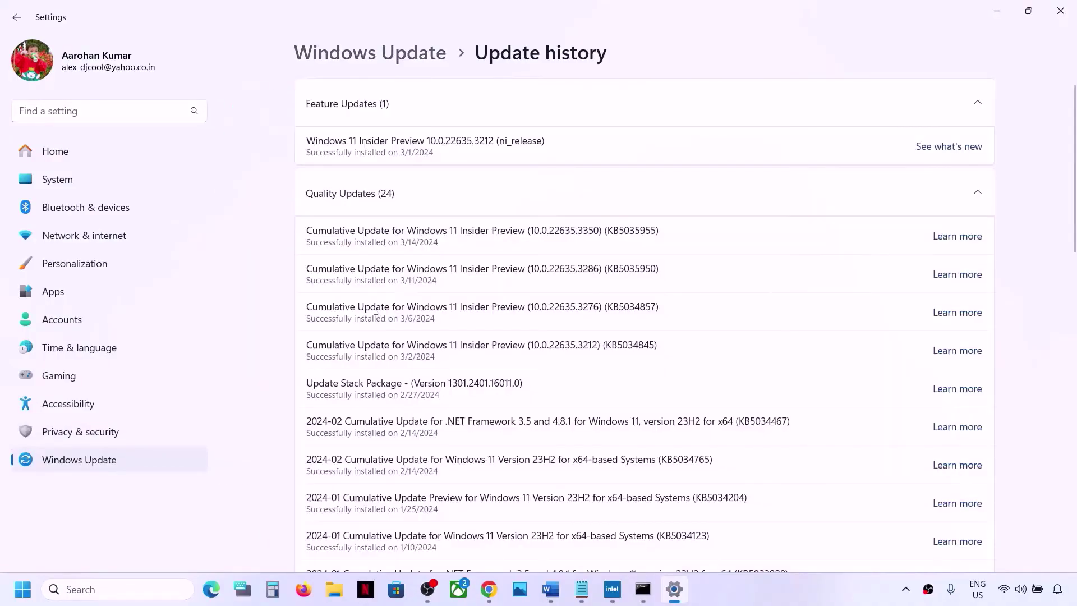
scroll(375, 308, down, 15)
click(318, 461)
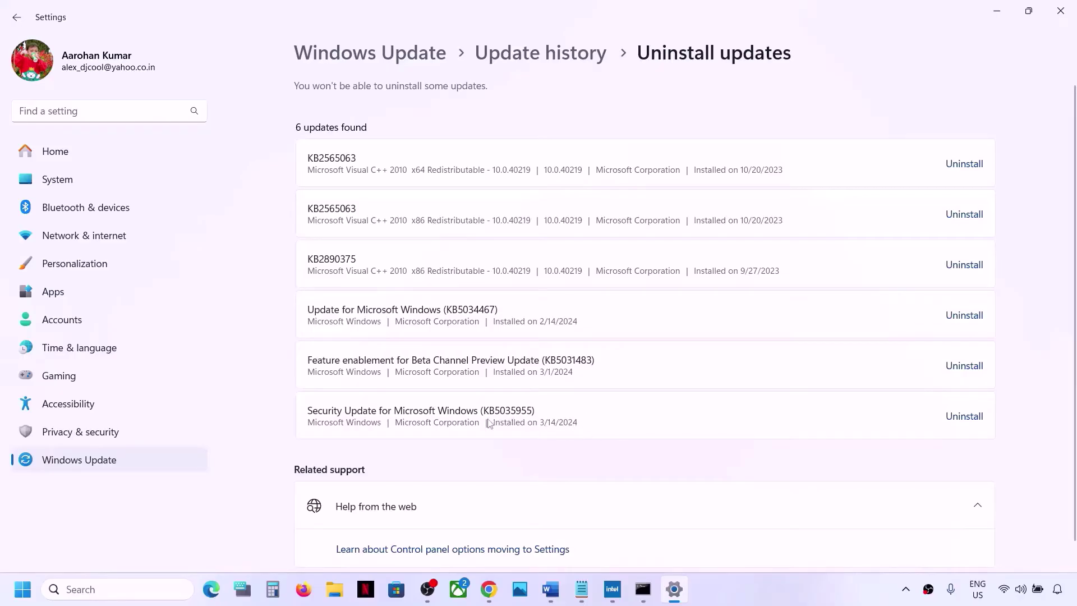
Uninstall Security Update for Microsoft Windows (KB5035955), and view the Restart option in the power menu without restarting
click(965, 417)
click(928, 487)
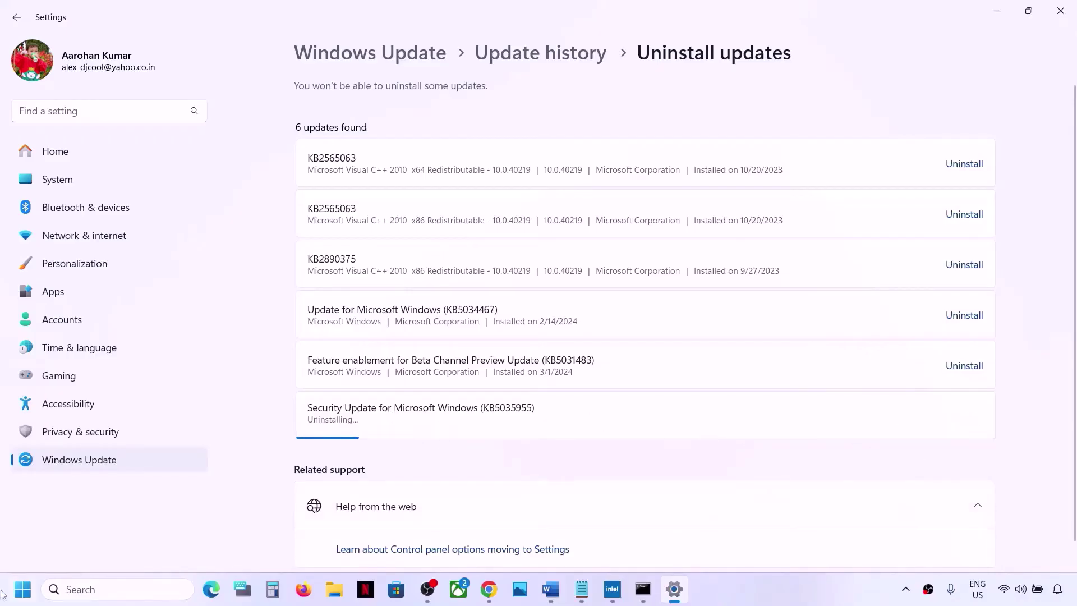
click(22, 589)
click(405, 541)
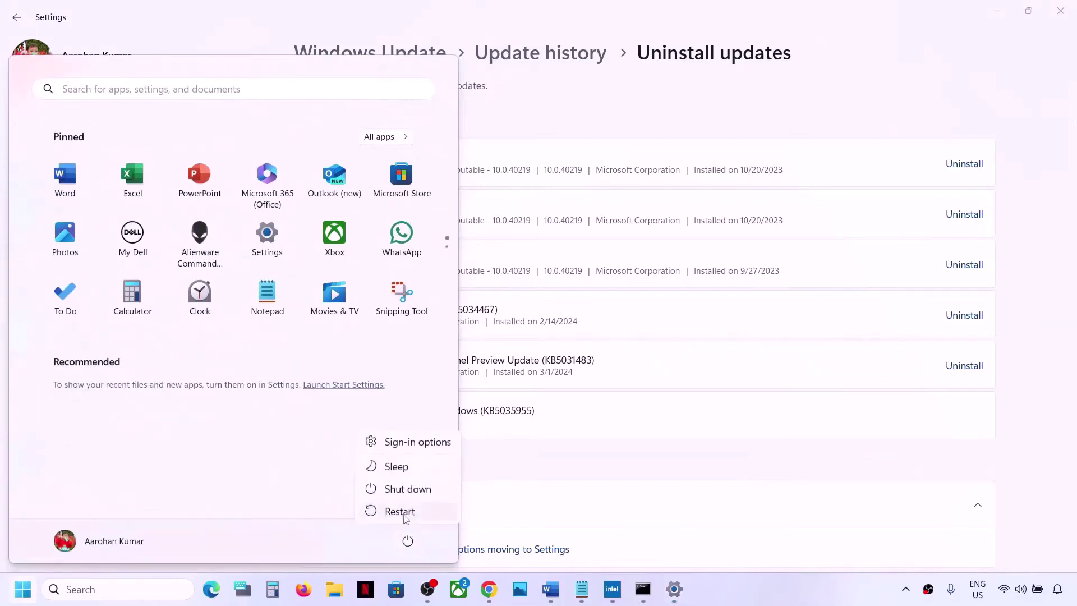
key(Escape)
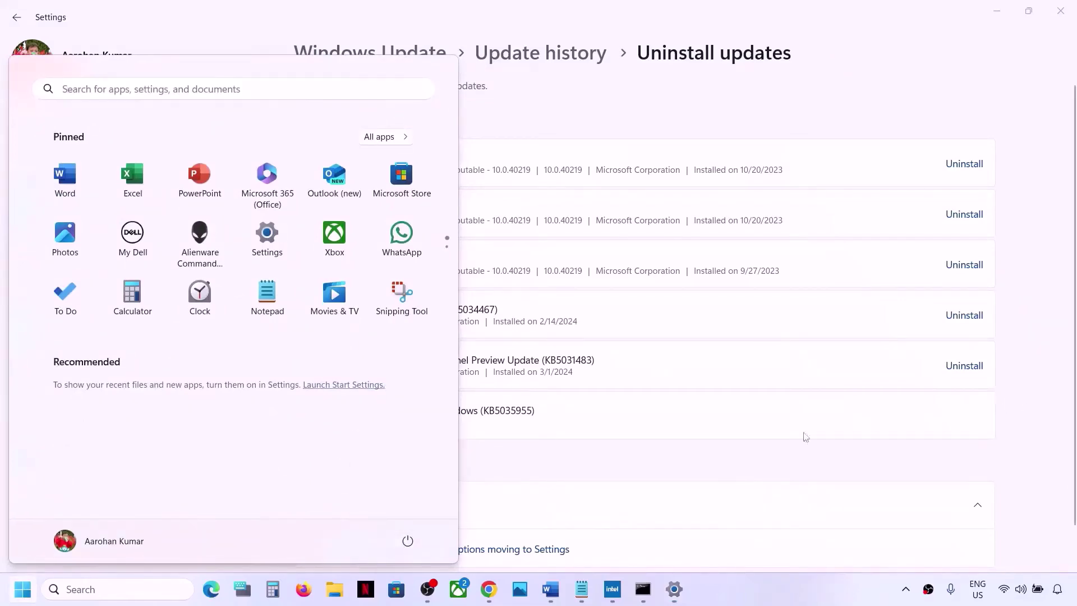
Switch back to the Word document and highlight the beginning of the Step 9 heading, "Step 9) Turn"
click(550, 588)
scroll(392, 373, down, 5)
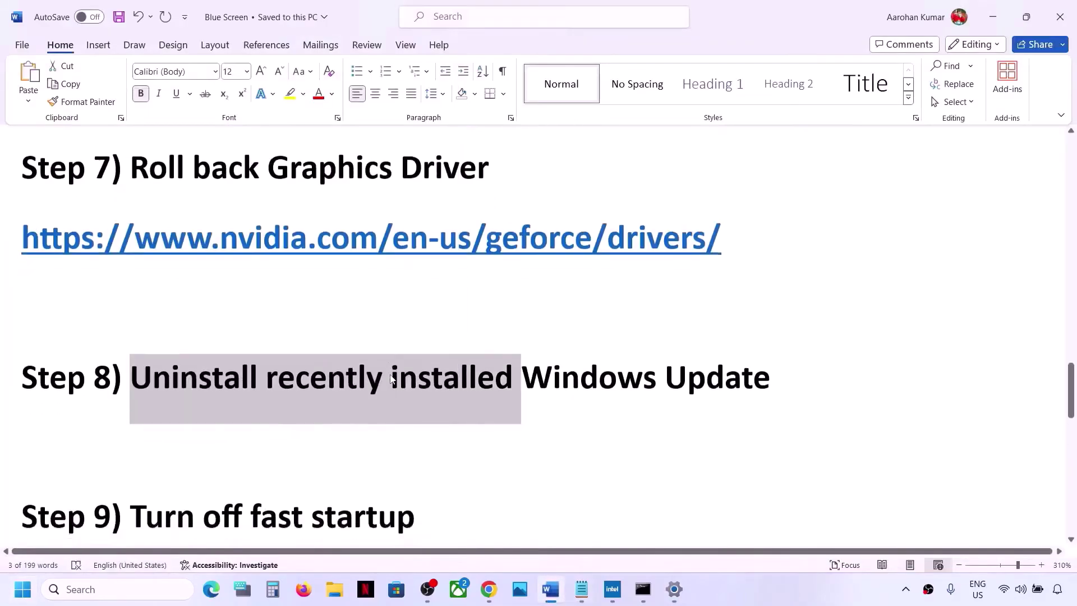
drag(160, 404, 479, 377)
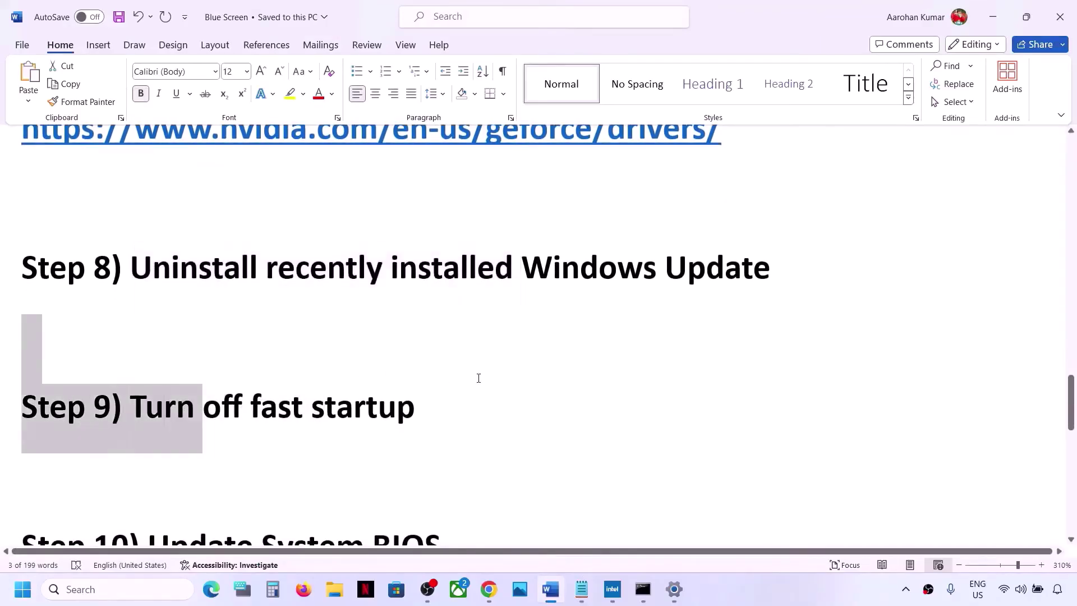
Launch Control Panel and open the power button settings in Power Options under Hardware and Sound
click(116, 587)
text(control)
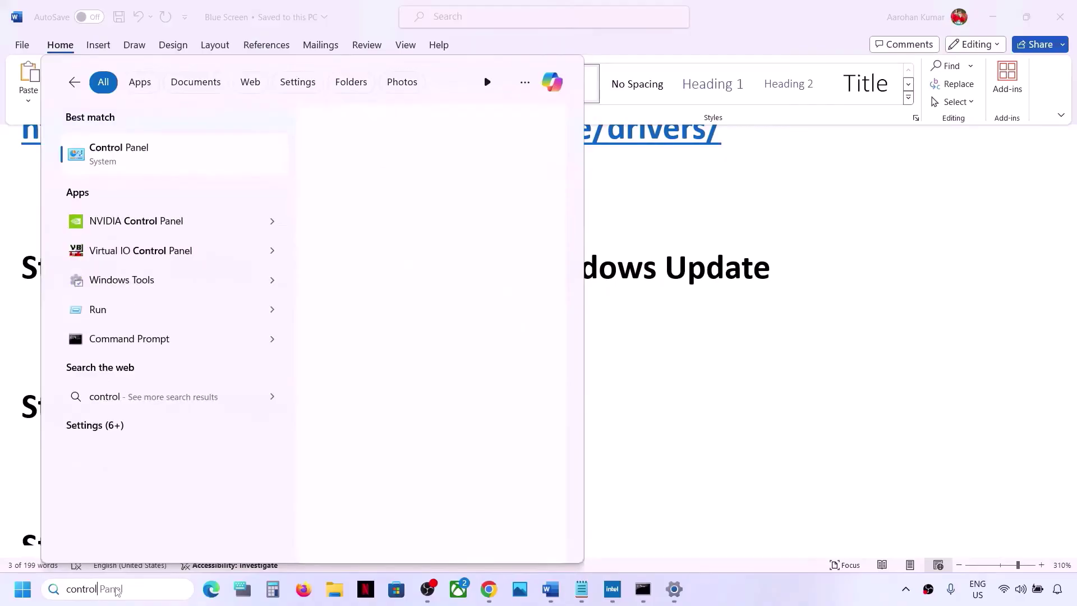
key(Return)
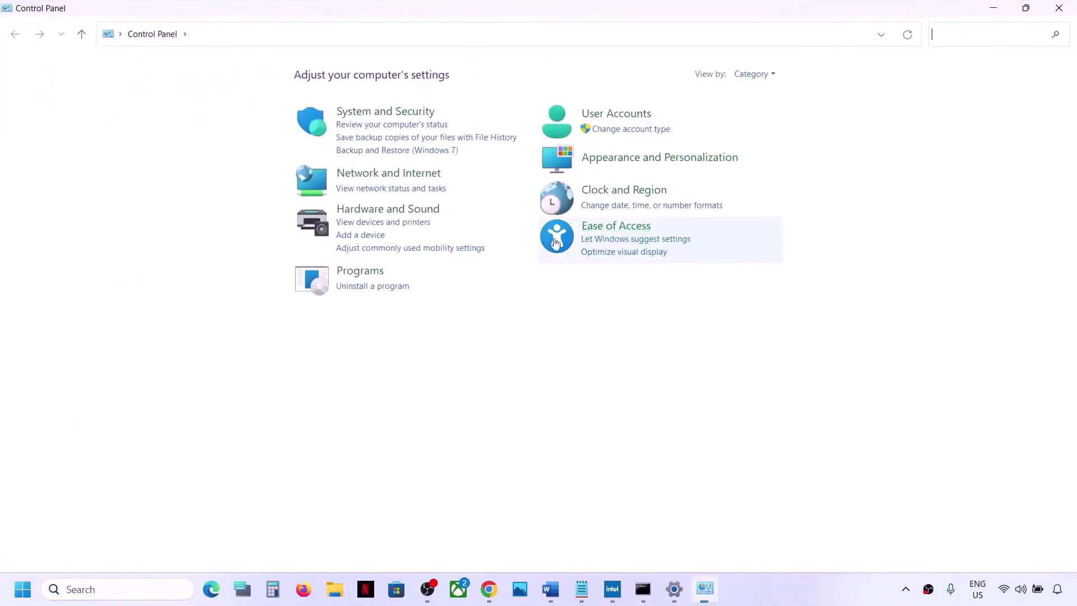
click(394, 211)
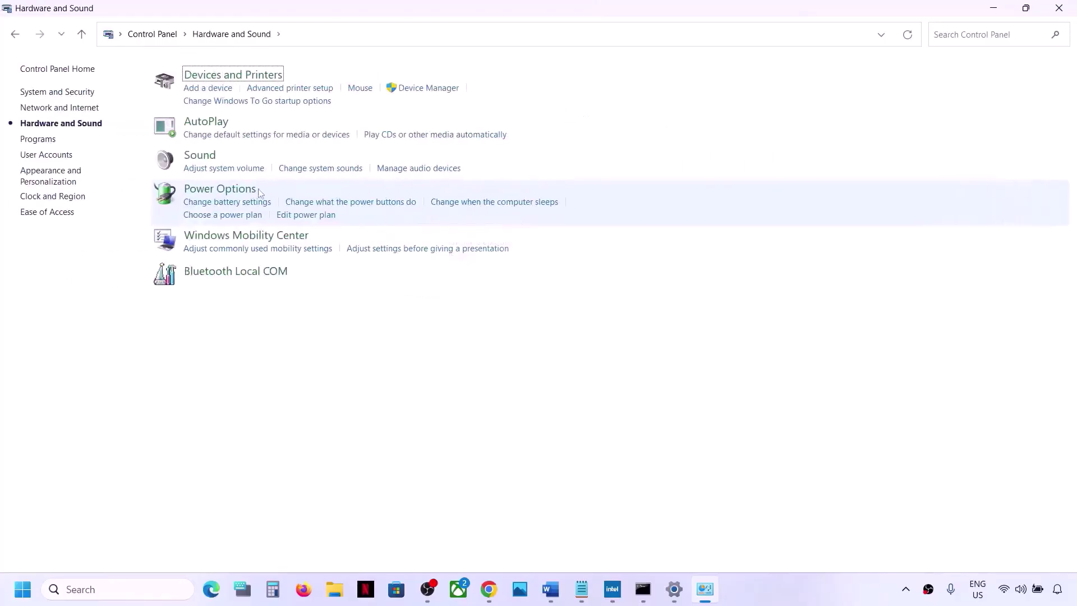
click(219, 193)
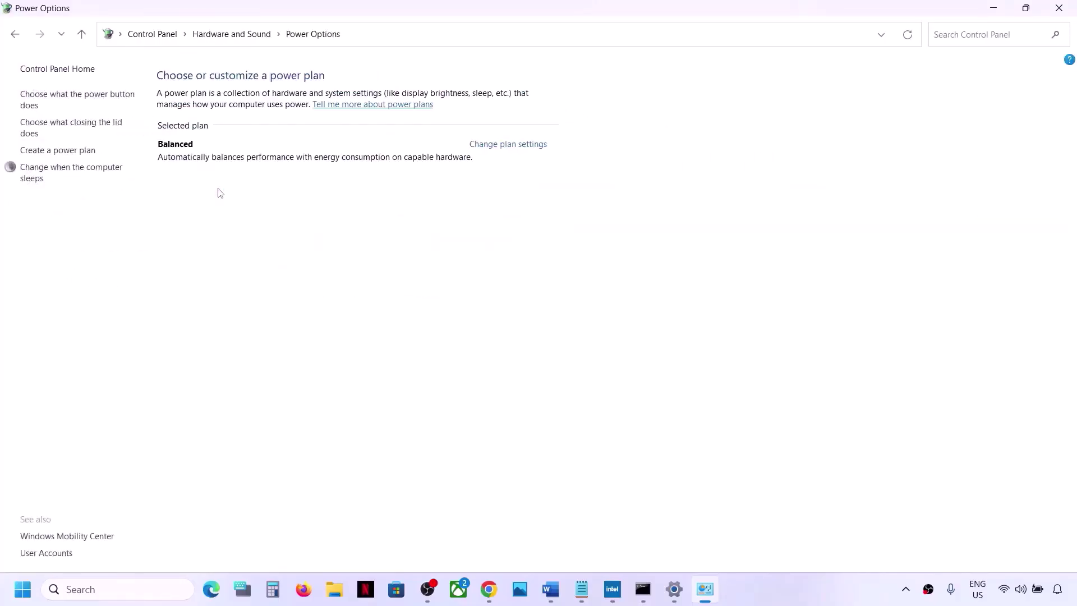
click(103, 96)
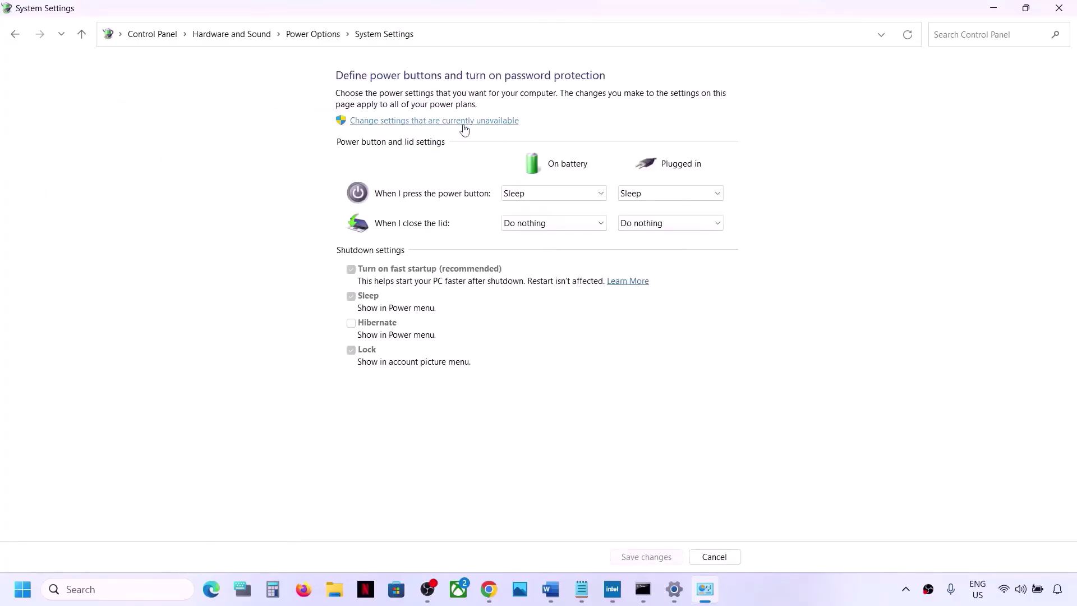
Unlock the currently unavailable shutdown settings, disable "Turn on fast startup (recommended)", and save the changes
click(492, 122)
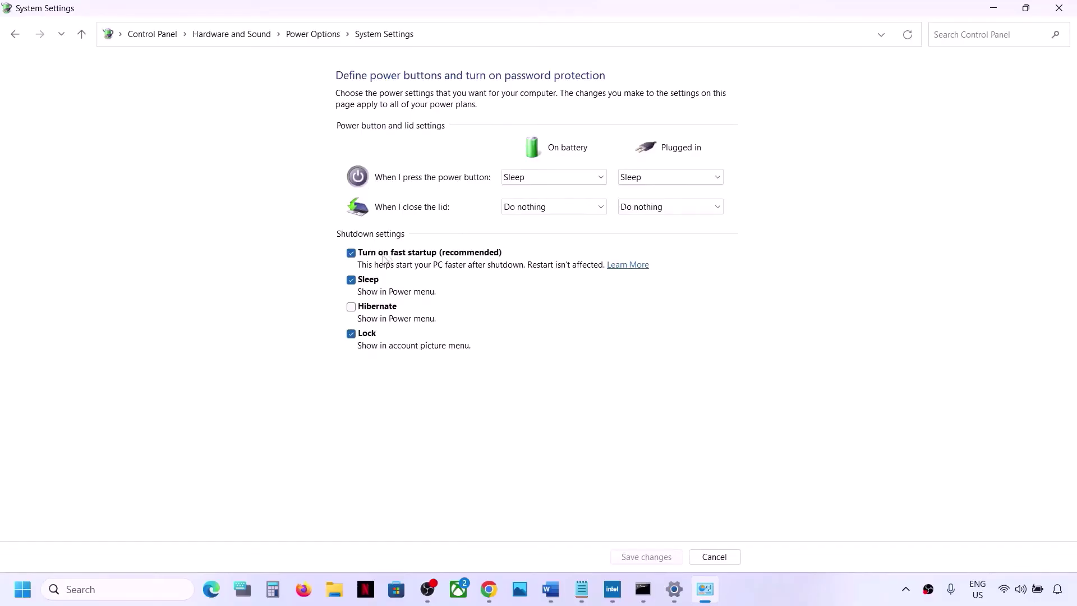
click(351, 253)
click(679, 558)
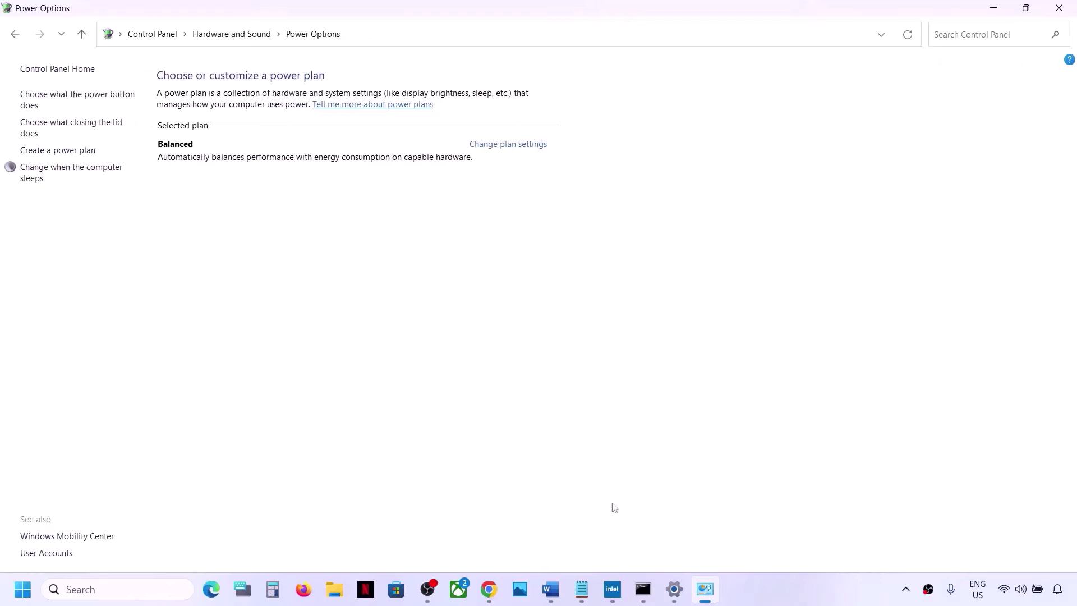
Close Control Panel and highlight the Step 10 text "Update System BIOS" in the Word document
click(1051, 10)
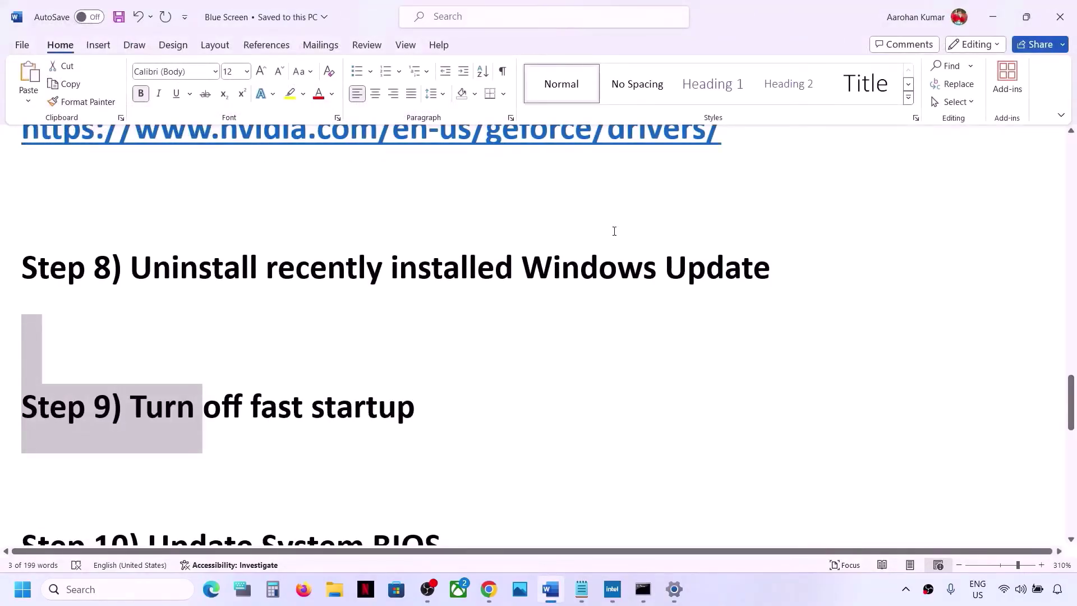
scroll(287, 365, down, 2)
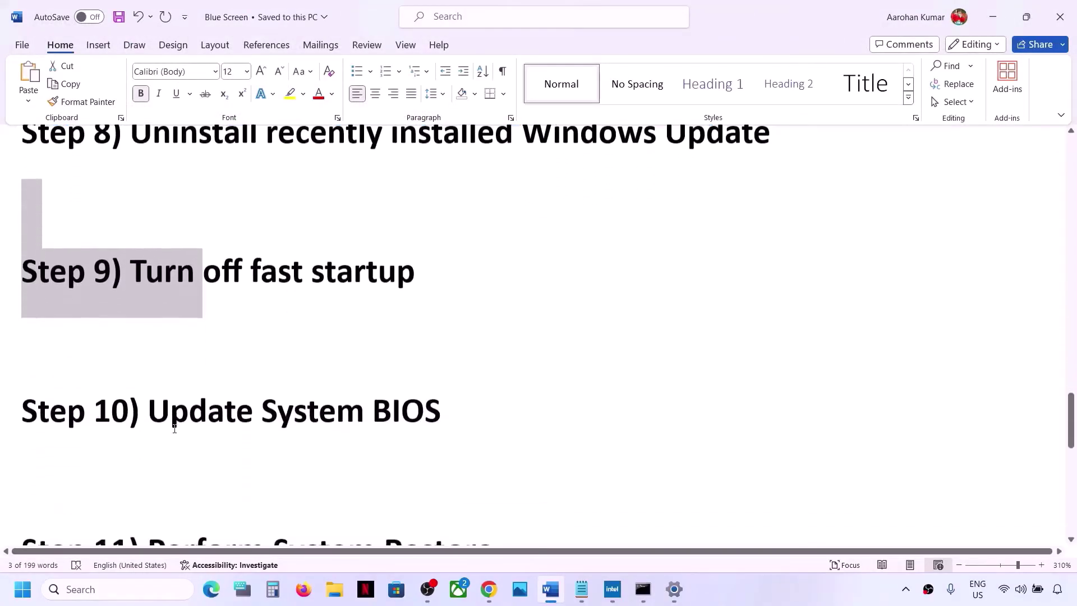
drag(159, 412, 418, 403)
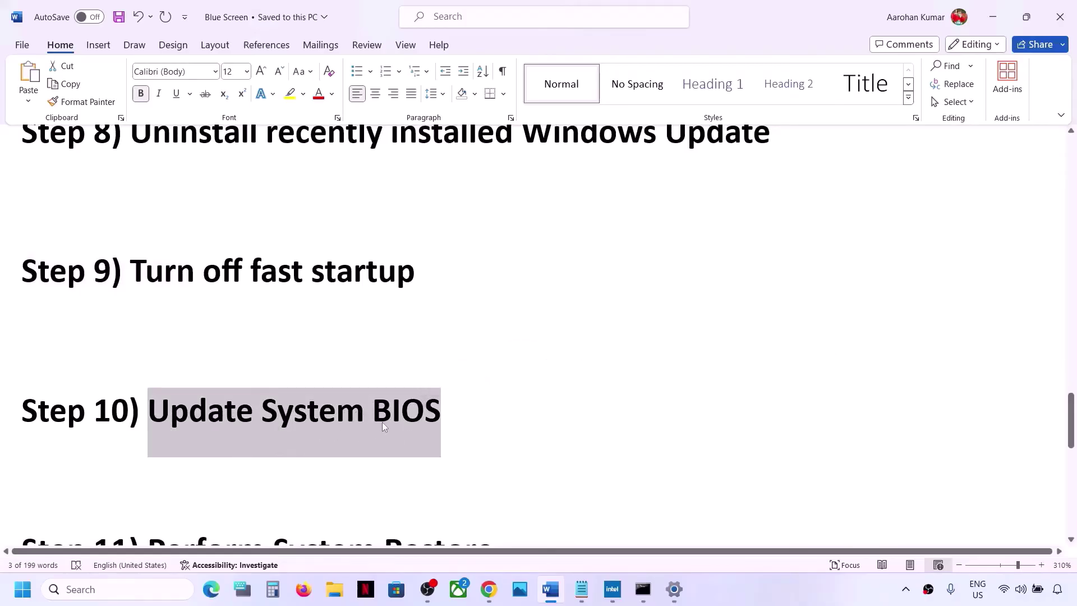
click(489, 590)
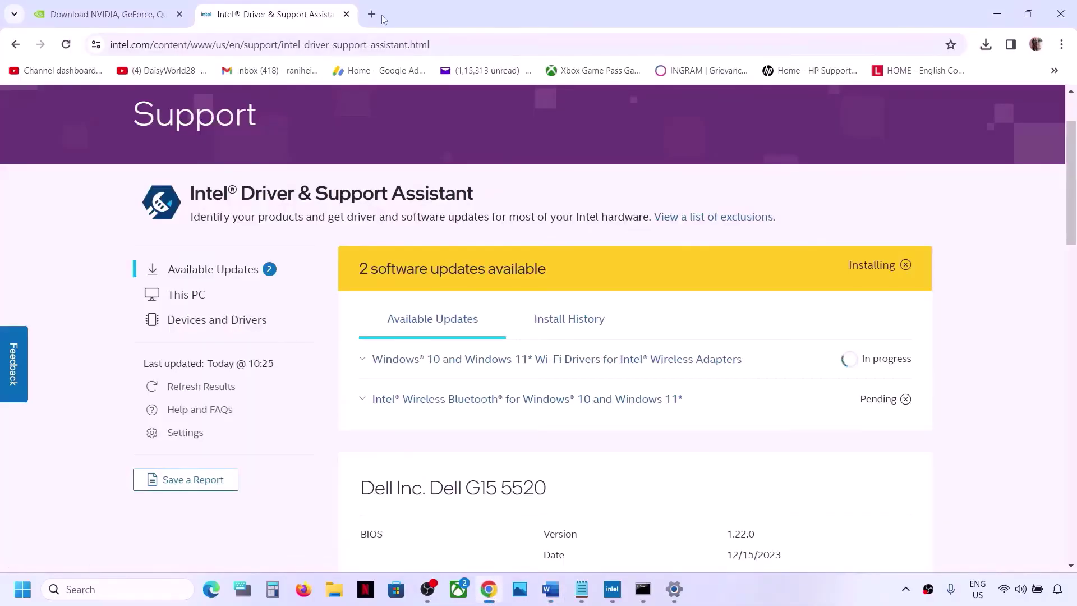
click(549, 597)
click(462, 417)
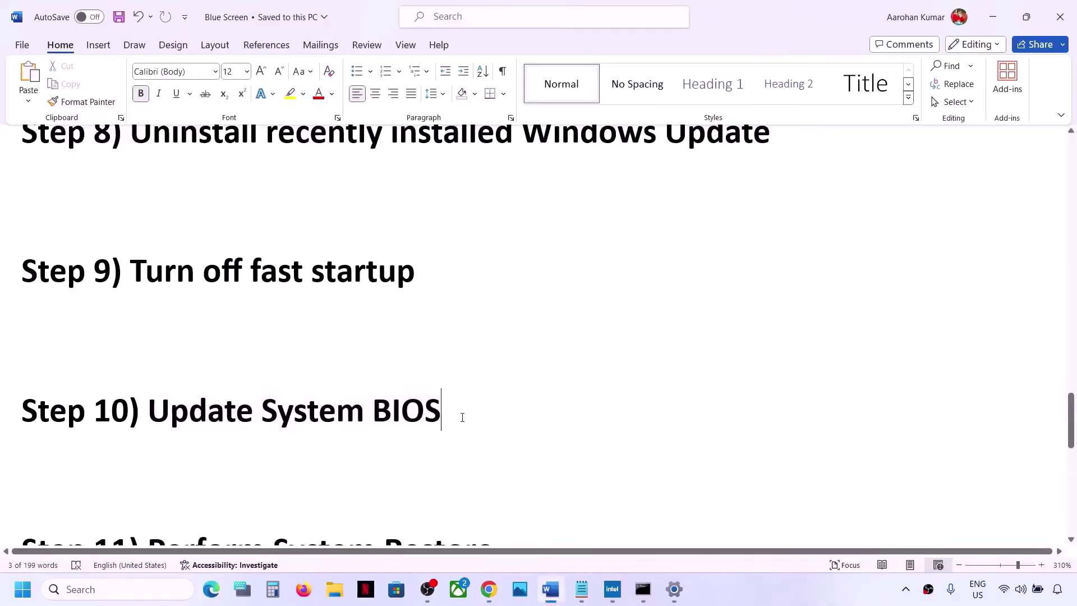
key(Return)
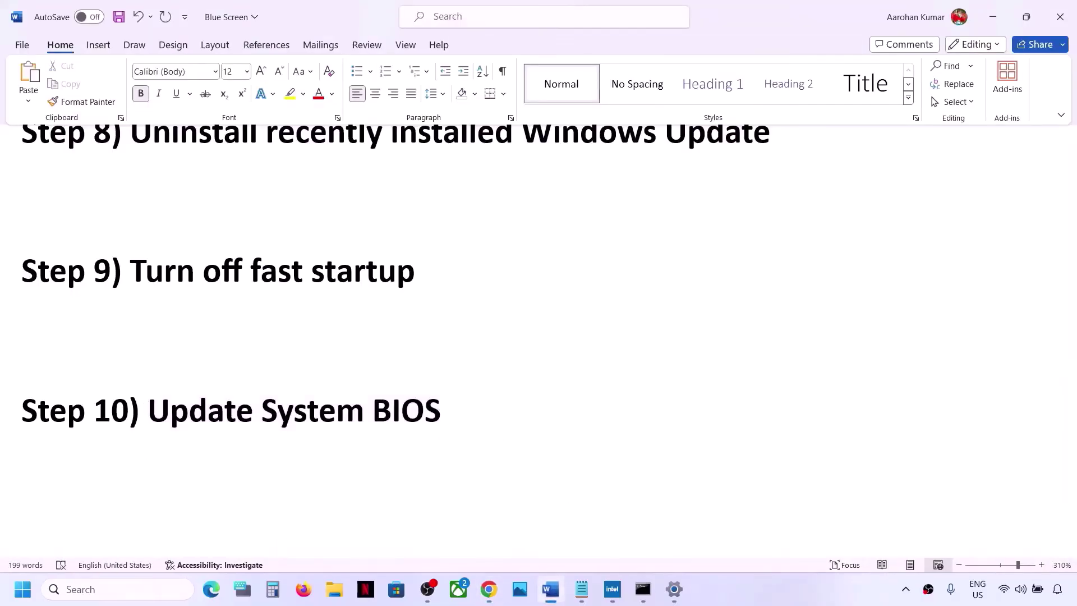
text(Dell)
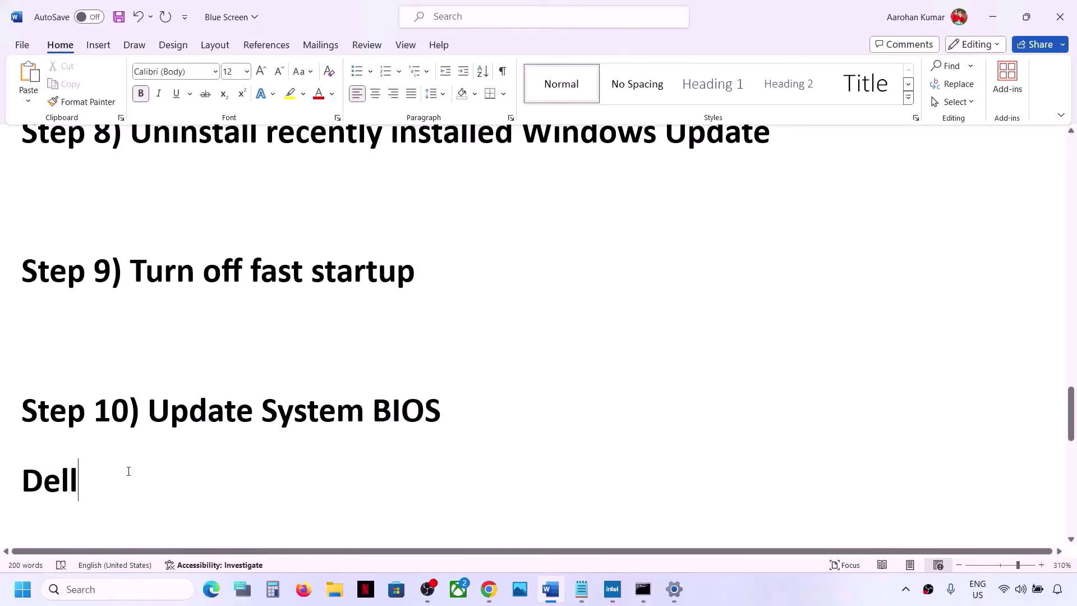
key(shift+Home)
key(BackSpace)
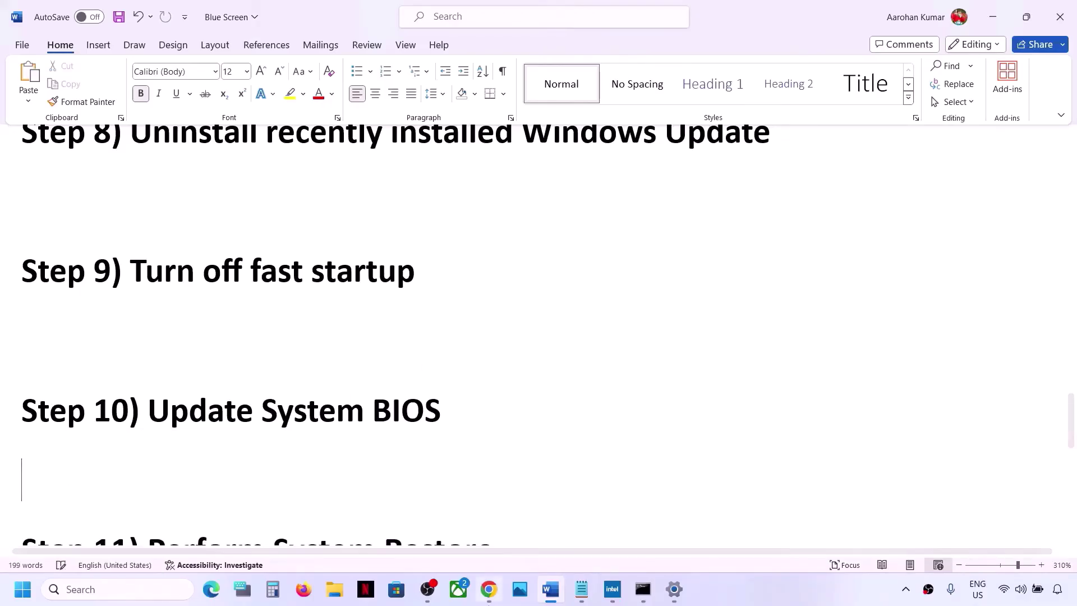
Switch to Chrome, search Google for "Dell" in a new tab, and open Dell's Drivers & Downloads page
mouse_move(489, 590)
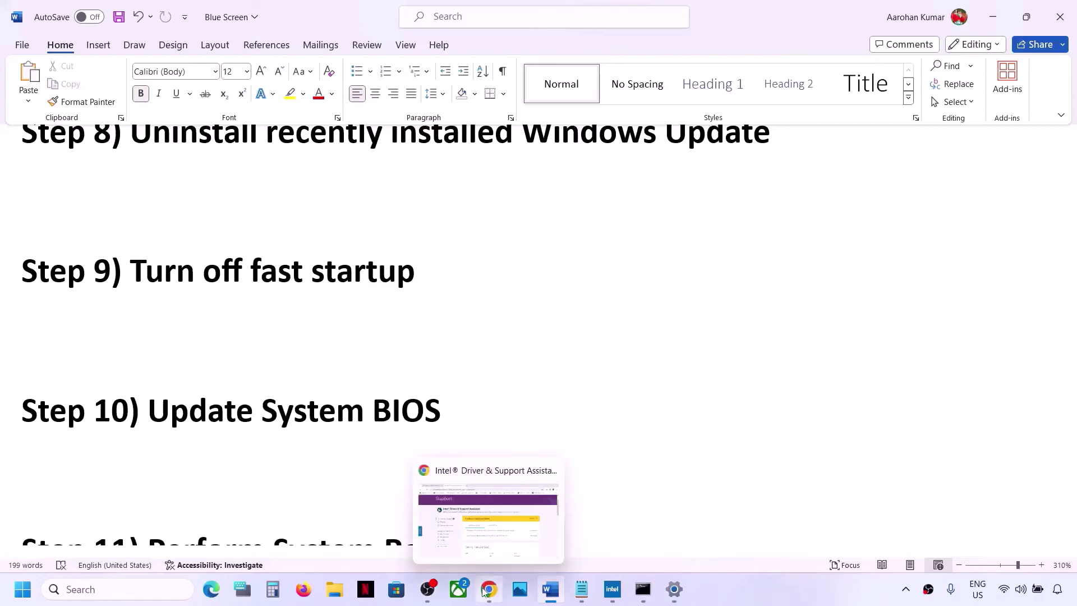
click(506, 520)
click(370, 15)
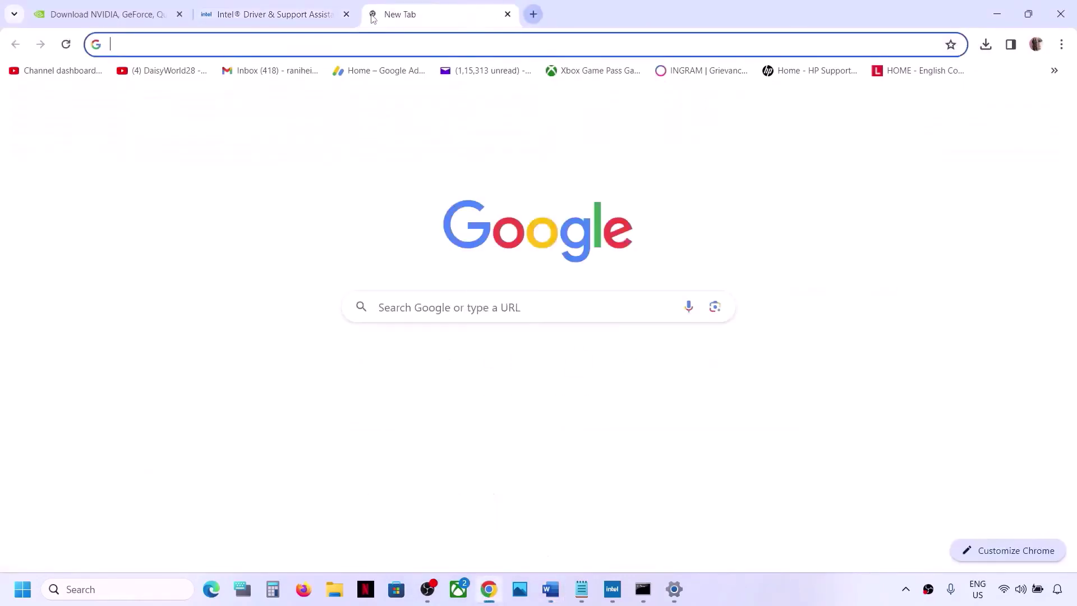
text(Dell)
key(Return)
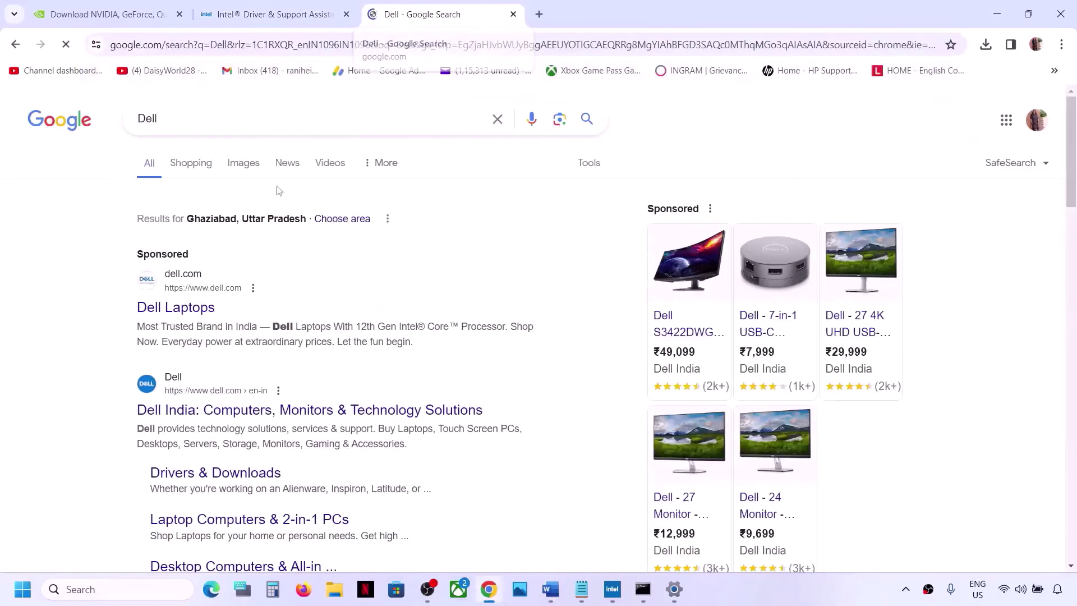
click(207, 474)
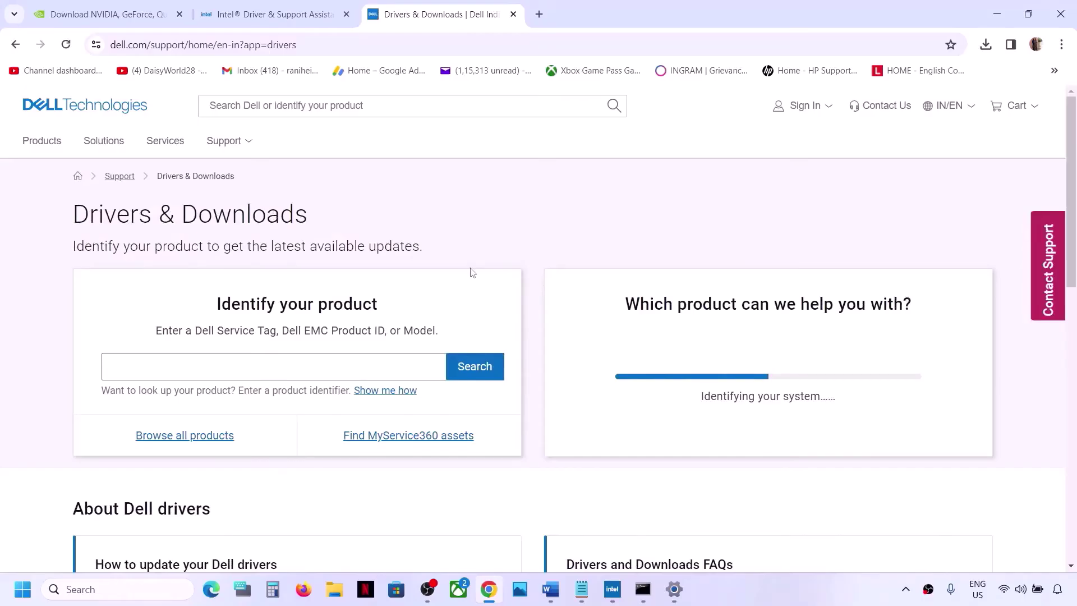
Browse all Dell products and list the G Series models under Computers, Laptops
scroll(472, 272, down, 2)
scroll(472, 272, up, 1)
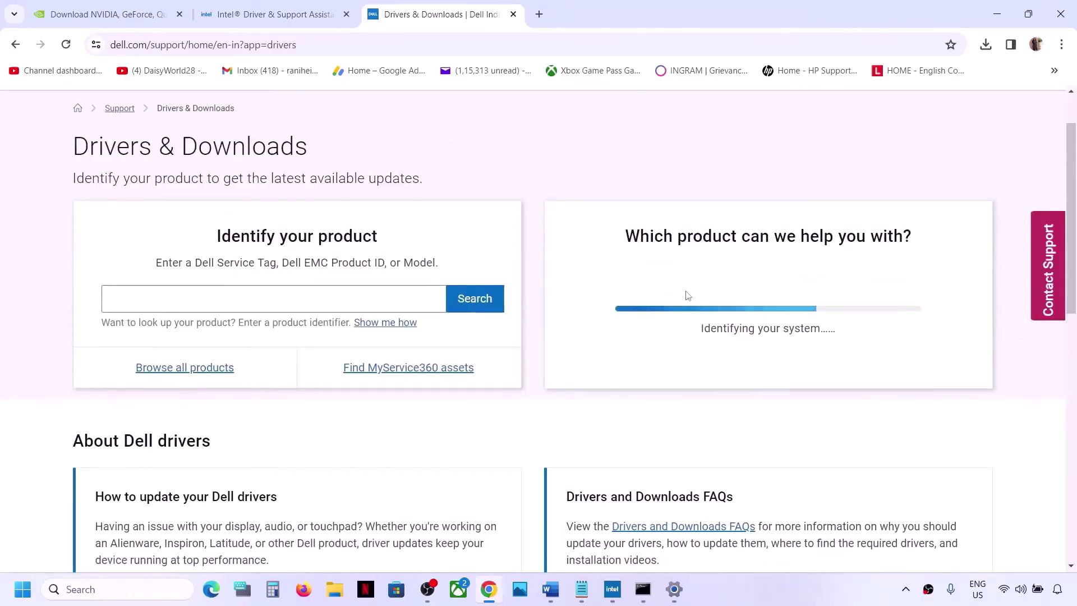
click(197, 371)
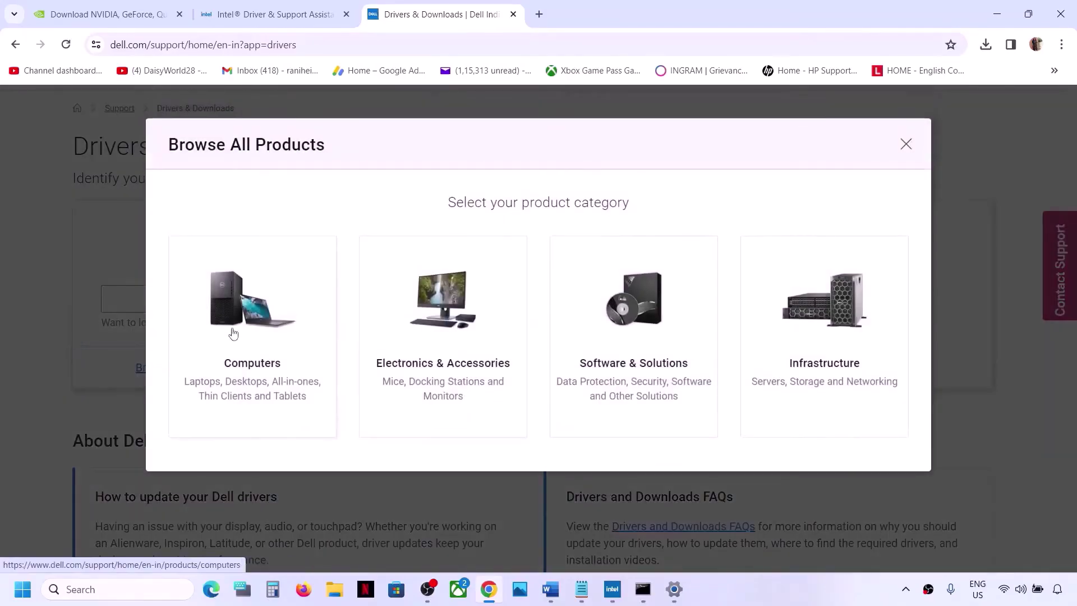
click(233, 334)
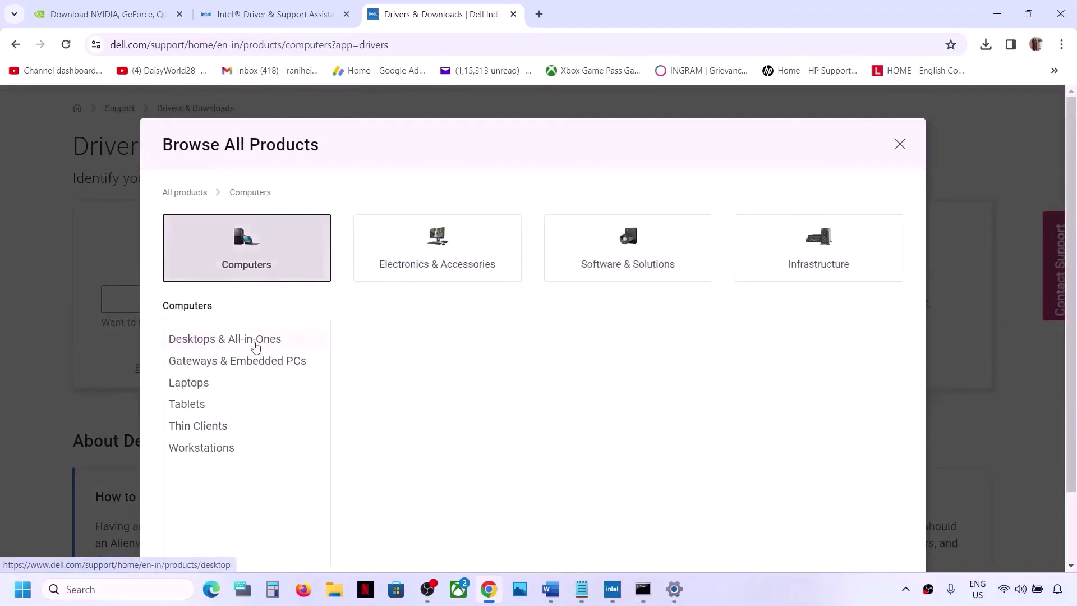
click(199, 385)
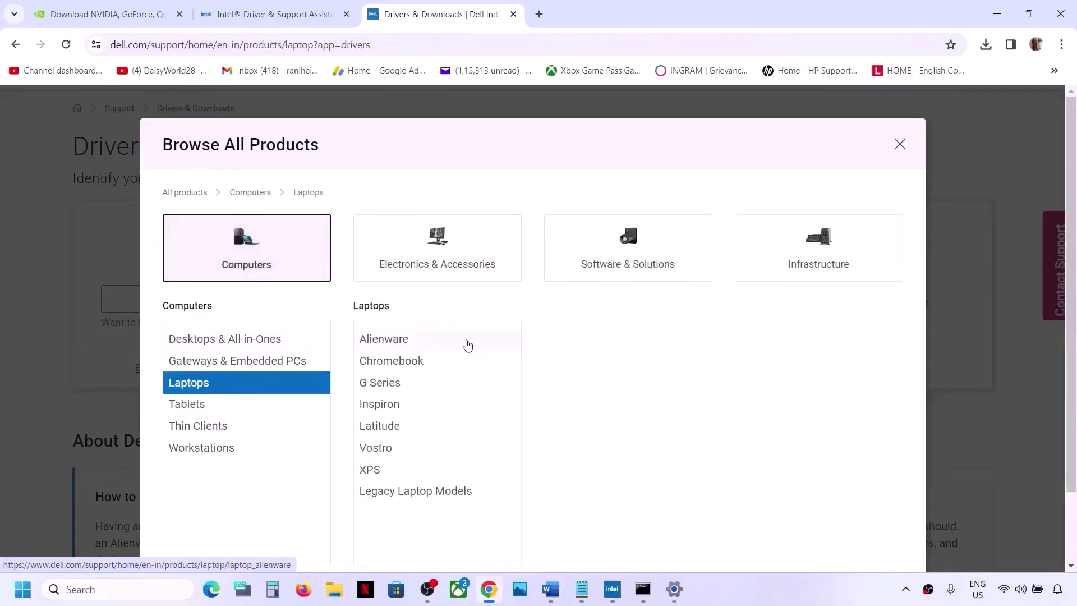
click(400, 387)
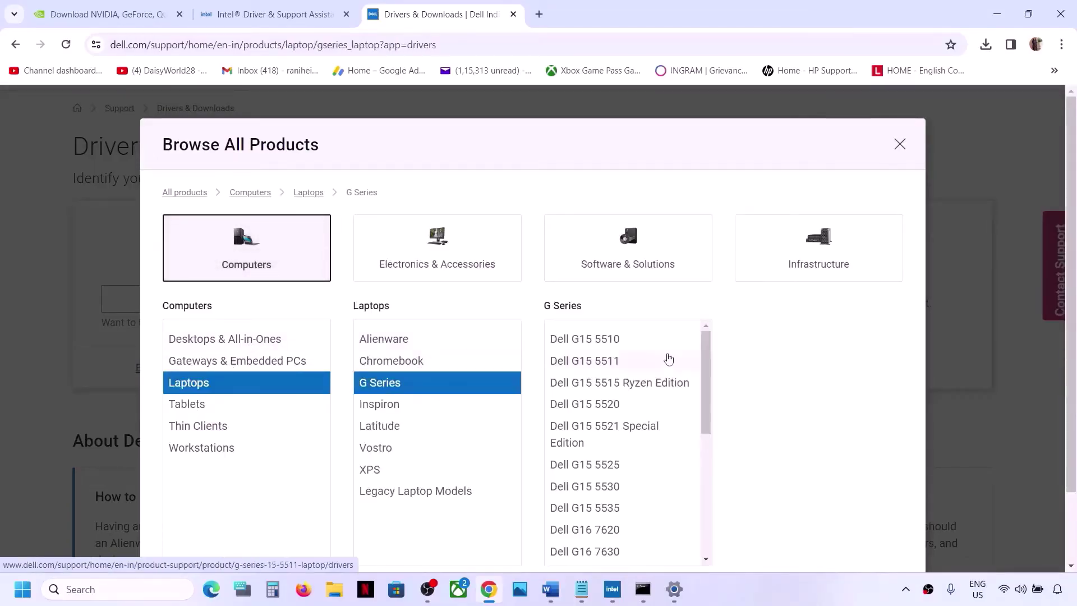
Select the Dell G15 5511 as the product and expand its complete list of drivers and downloads
click(626, 366)
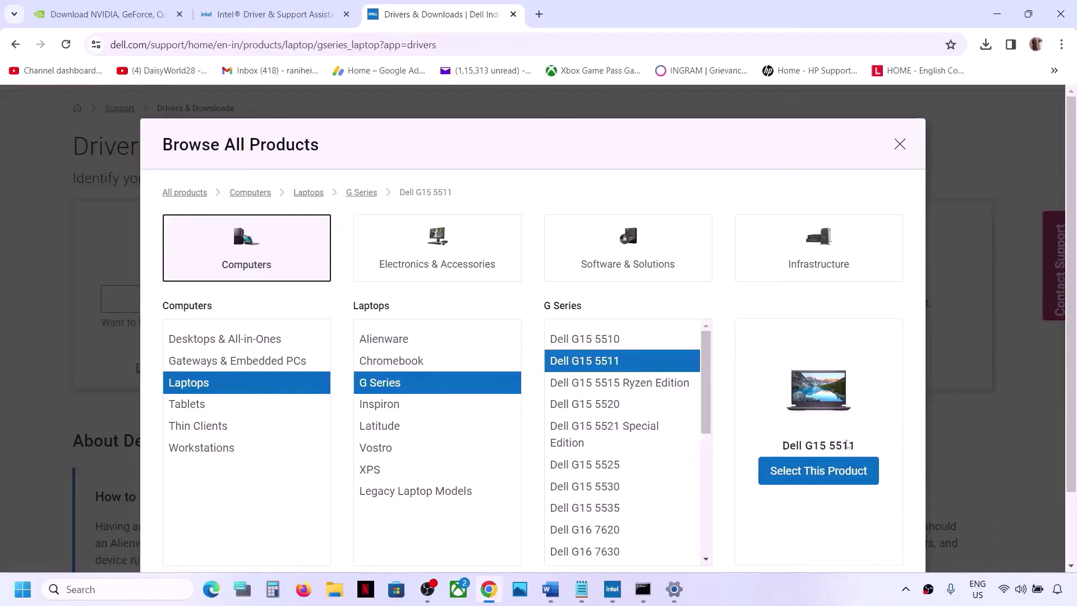
click(834, 471)
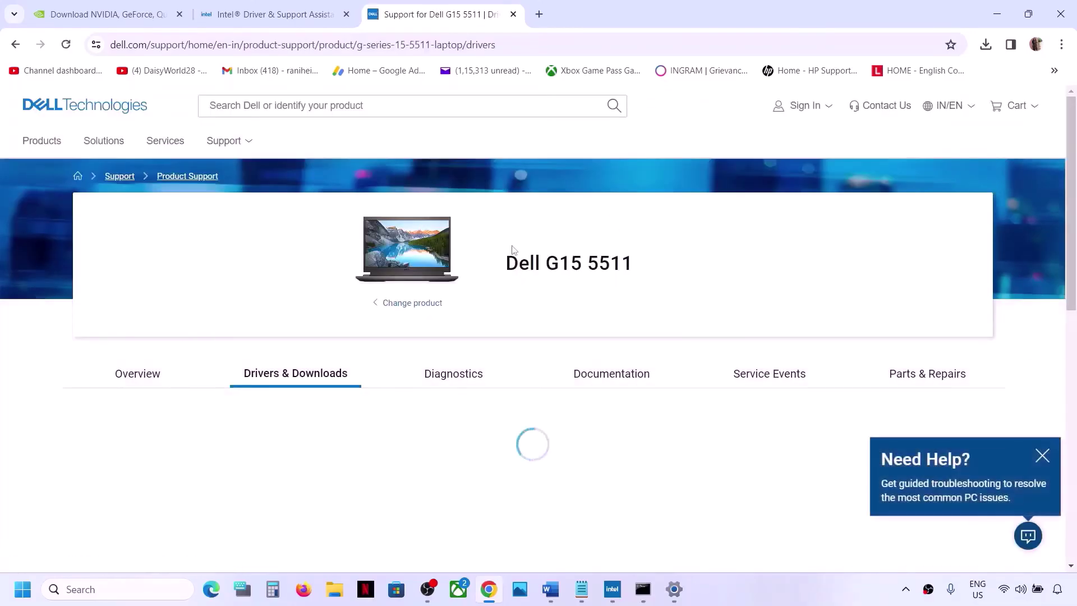
scroll(491, 351, down, 3)
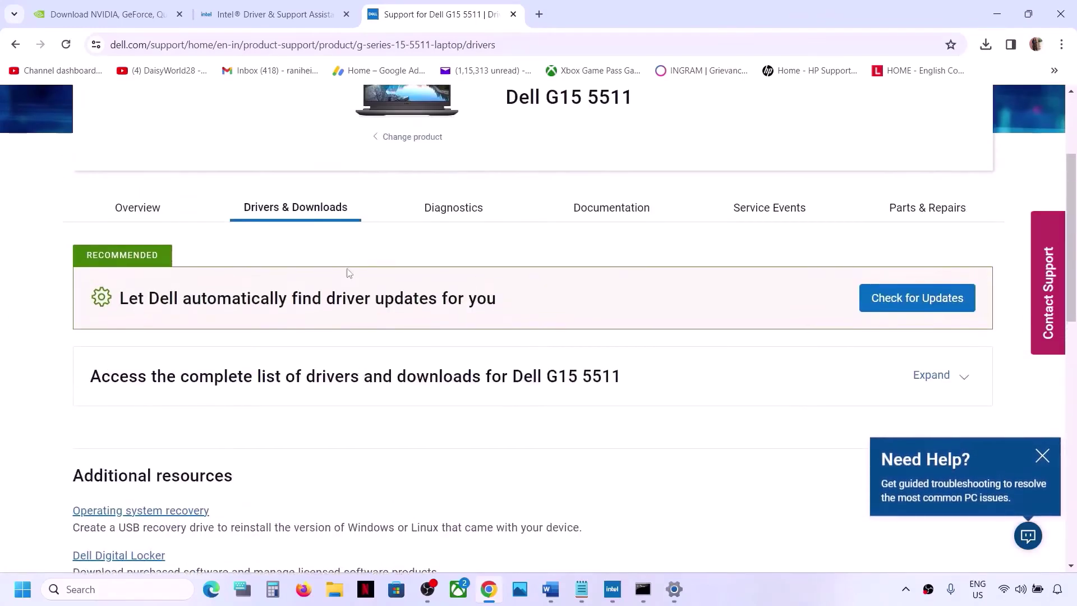
click(961, 384)
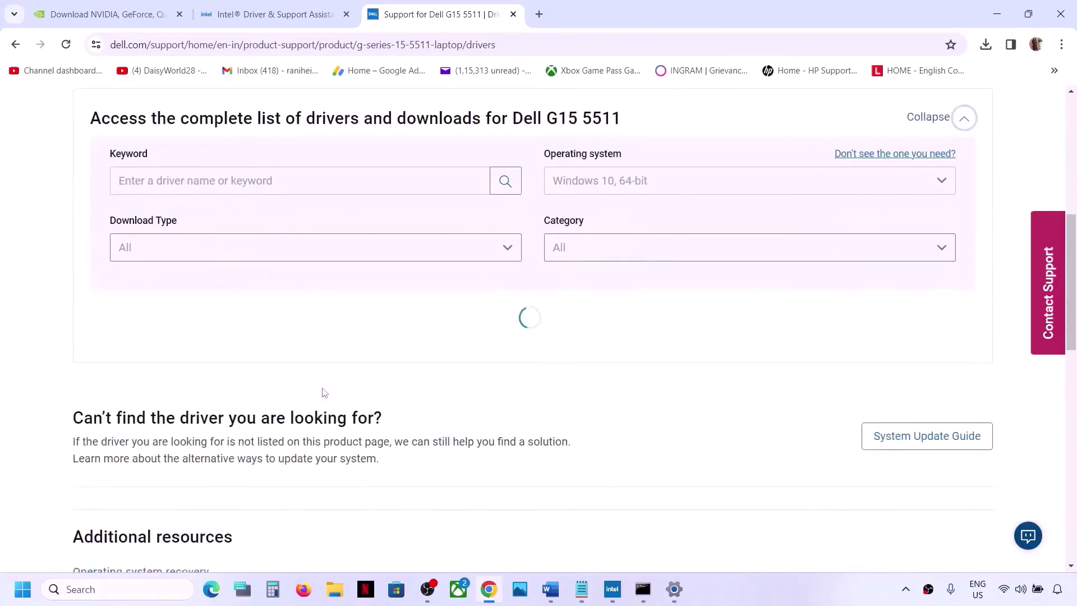
Filter the Dell G15 5511 downloads to the System BIOS type and check the laptop's battery charge level
scroll(468, 240, down, 2)
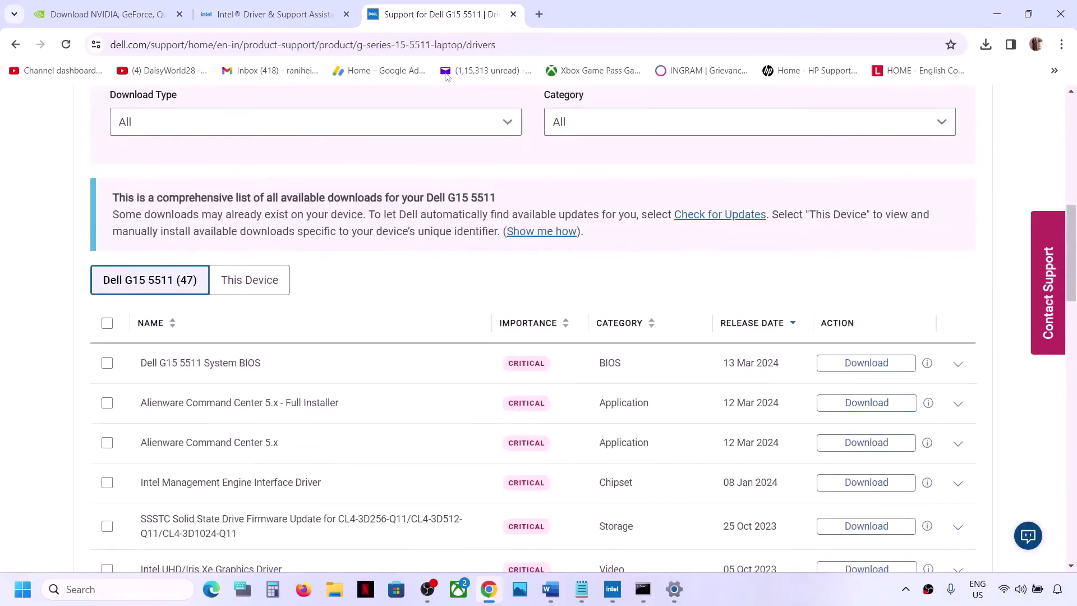
click(428, 125)
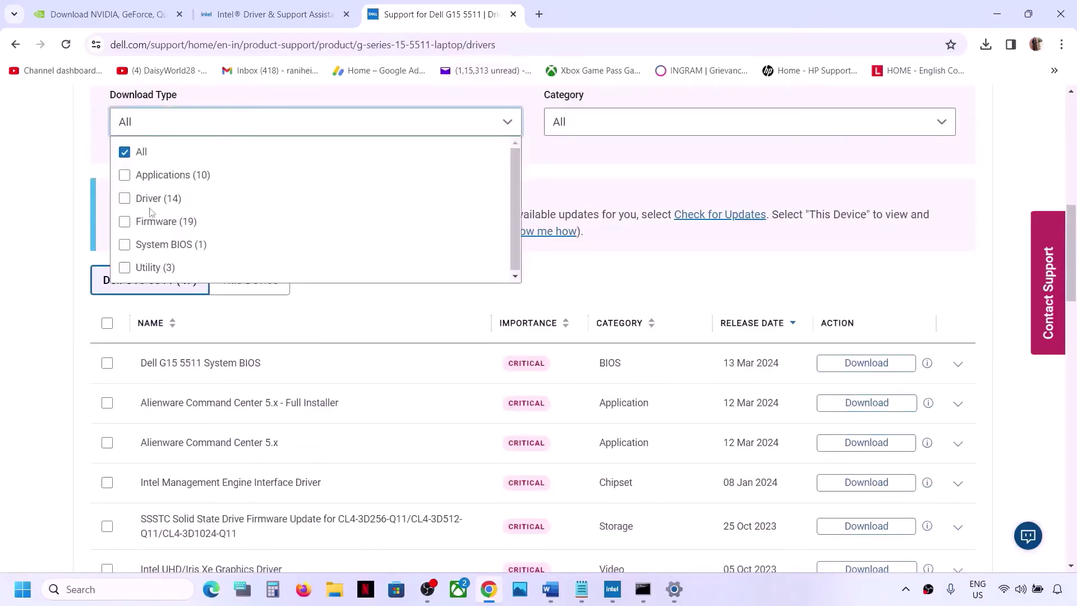
click(125, 244)
click(466, 396)
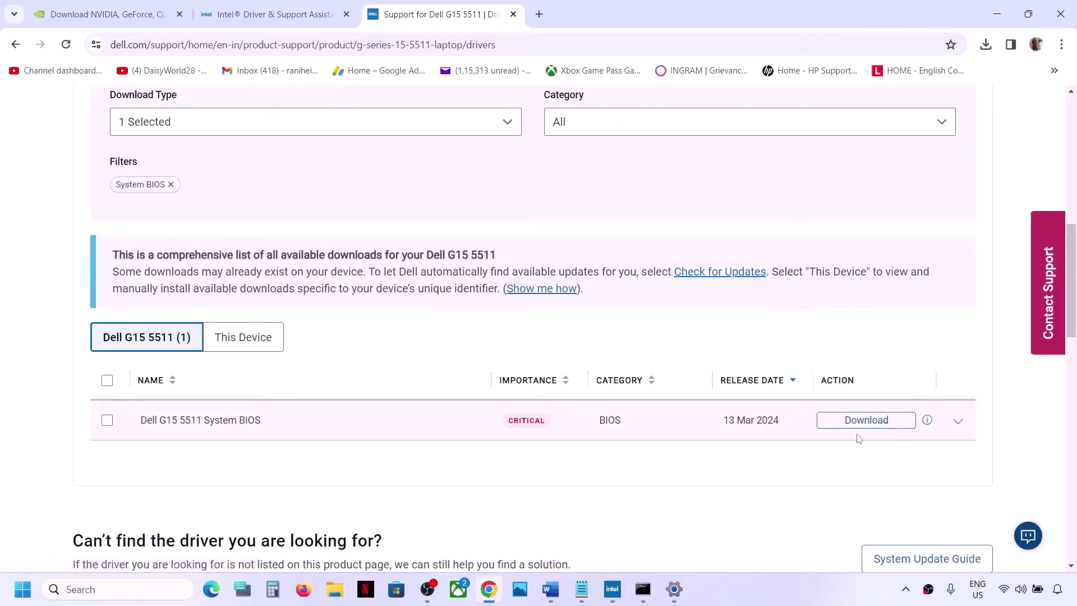
click(1037, 591)
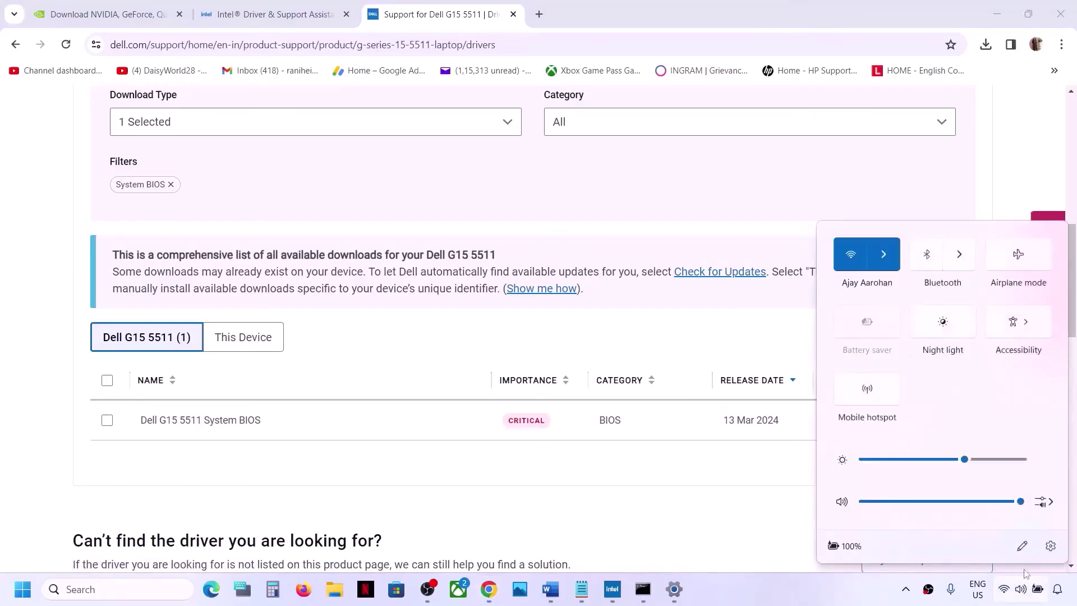
mouse_move(846, 554)
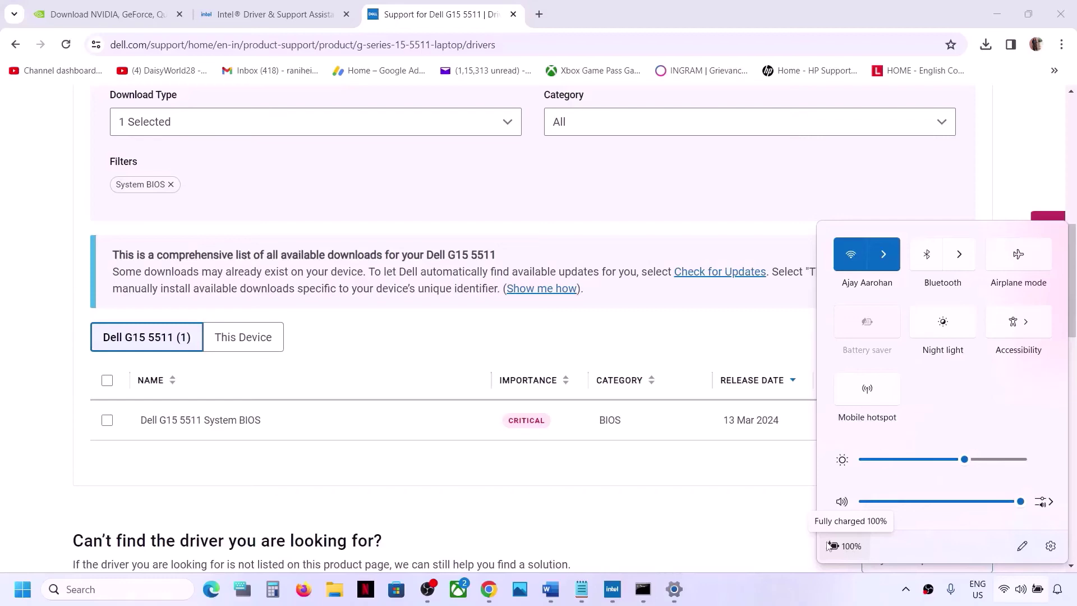
Switch to the Word document and copy the words "System Restore" from the Step 11 heading
click(550, 590)
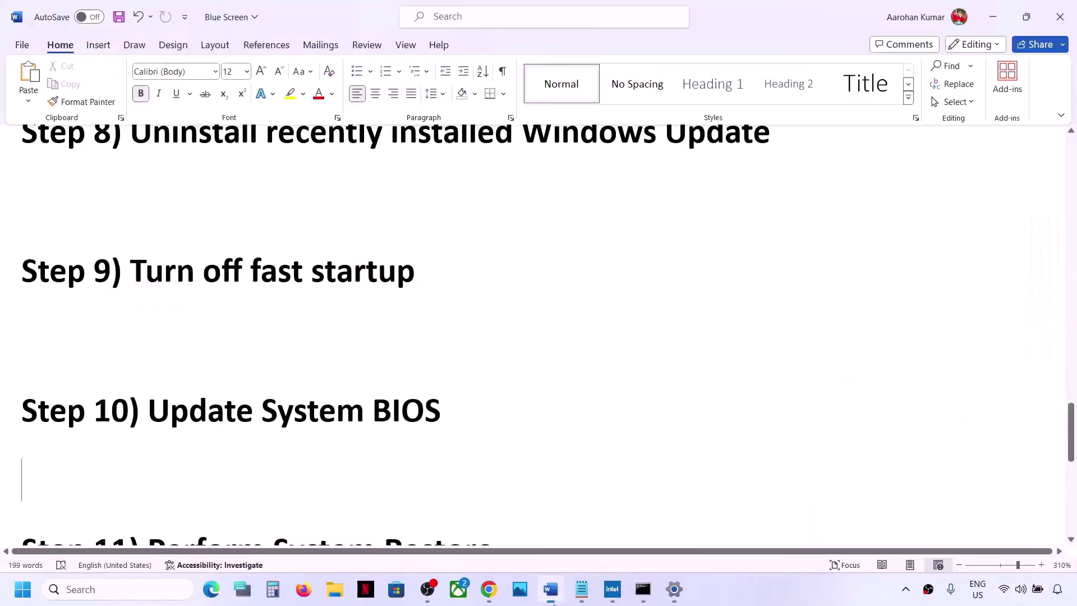
scroll(354, 435, down, 3)
scroll(352, 436, up, 2)
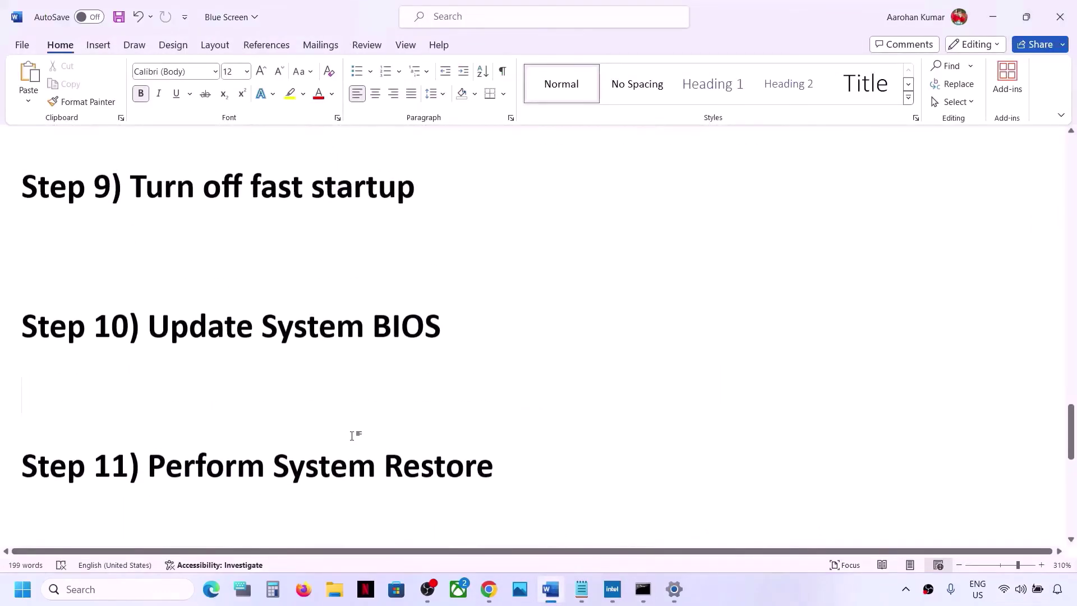
drag(150, 466, 322, 463)
key(ctrl+c)
click(481, 476)
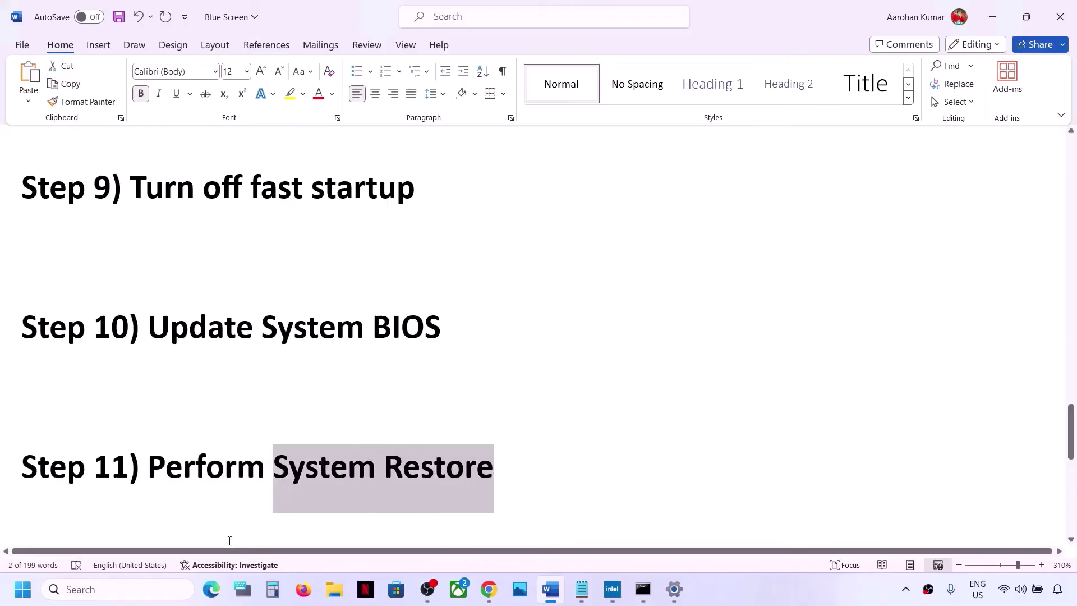
Search Windows for "System Restore", open "Create a restore point", and start the System Restore wizard
click(151, 595)
key(ctrl+v)
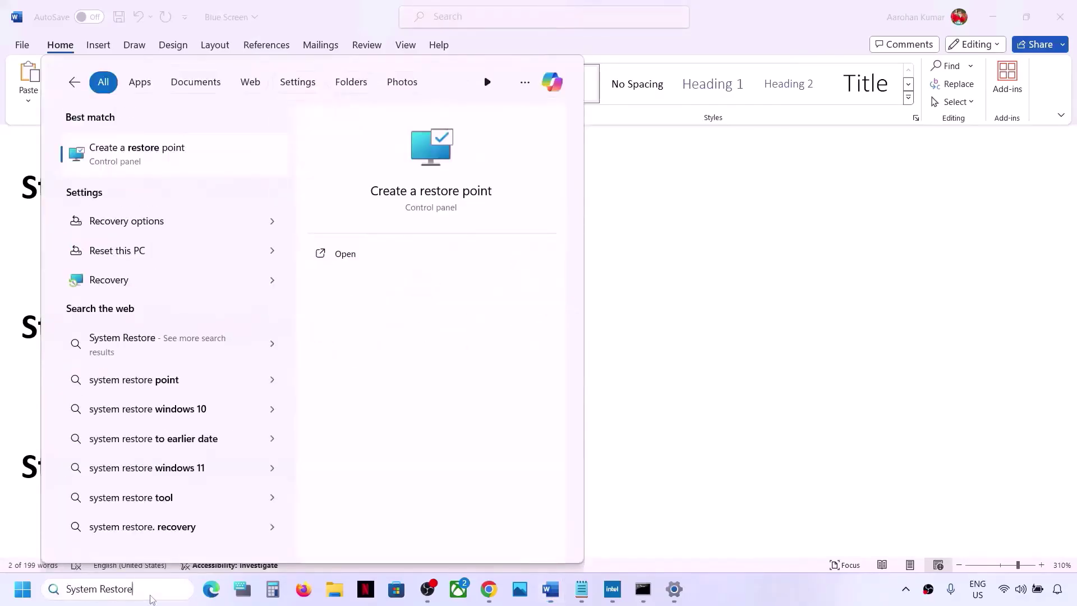
click(171, 160)
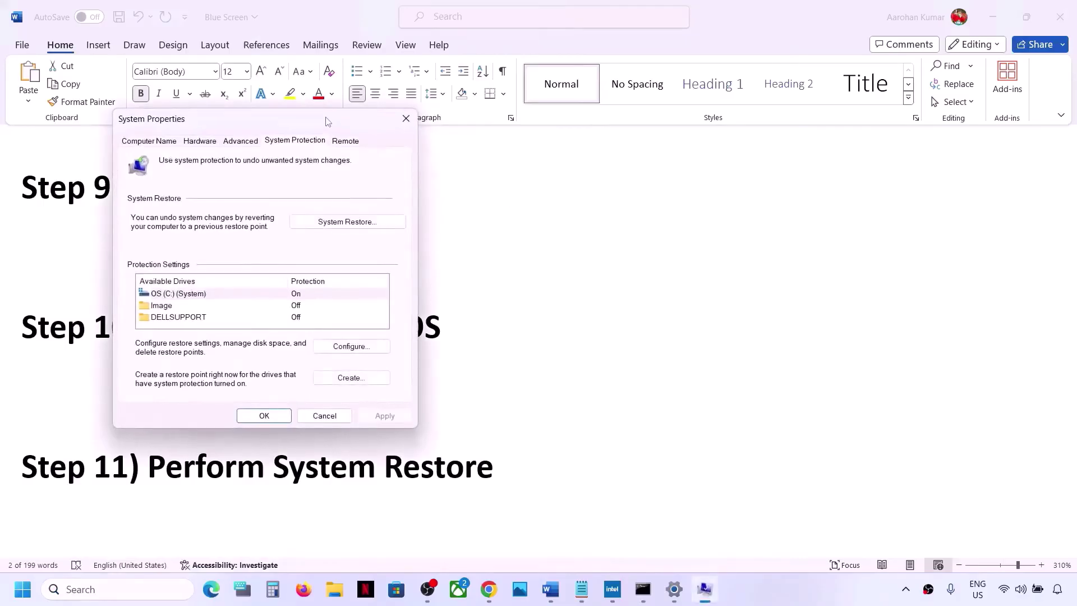
drag(328, 122, 648, 183)
click(656, 284)
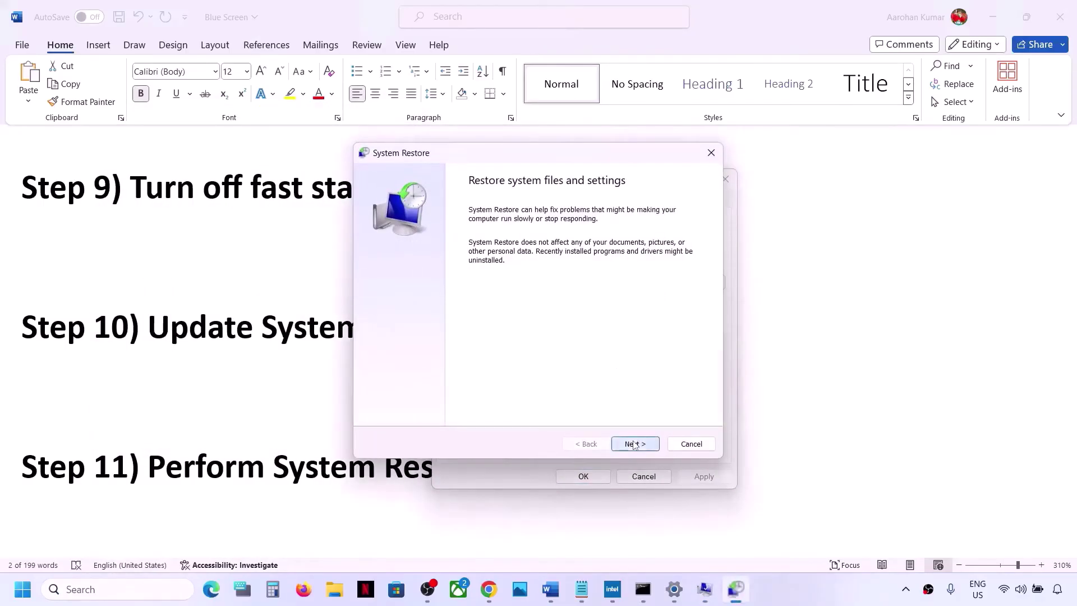
Choose the 3/12/2024 12:48:30 PM Language Pack Removal restore point, review its confirmation page, then cancel the restore and close System Properties
click(634, 445)
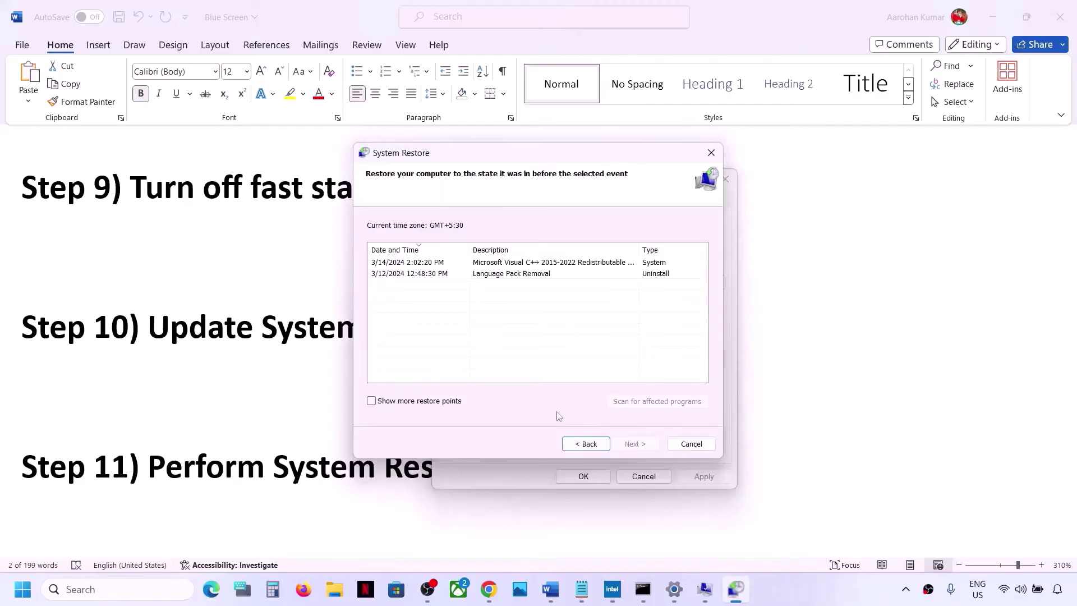
click(587, 444)
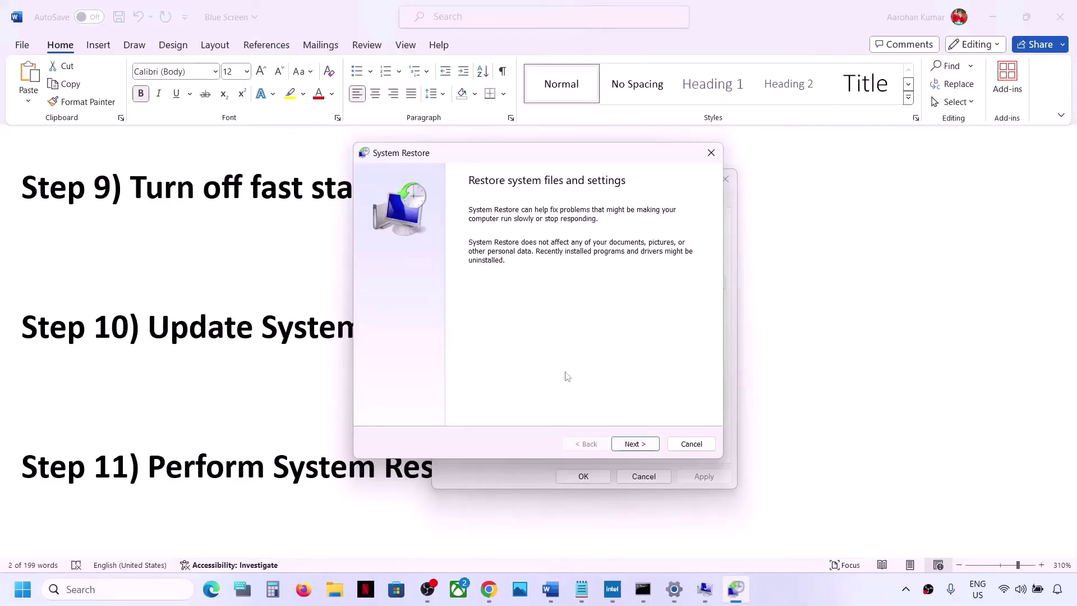
click(632, 444)
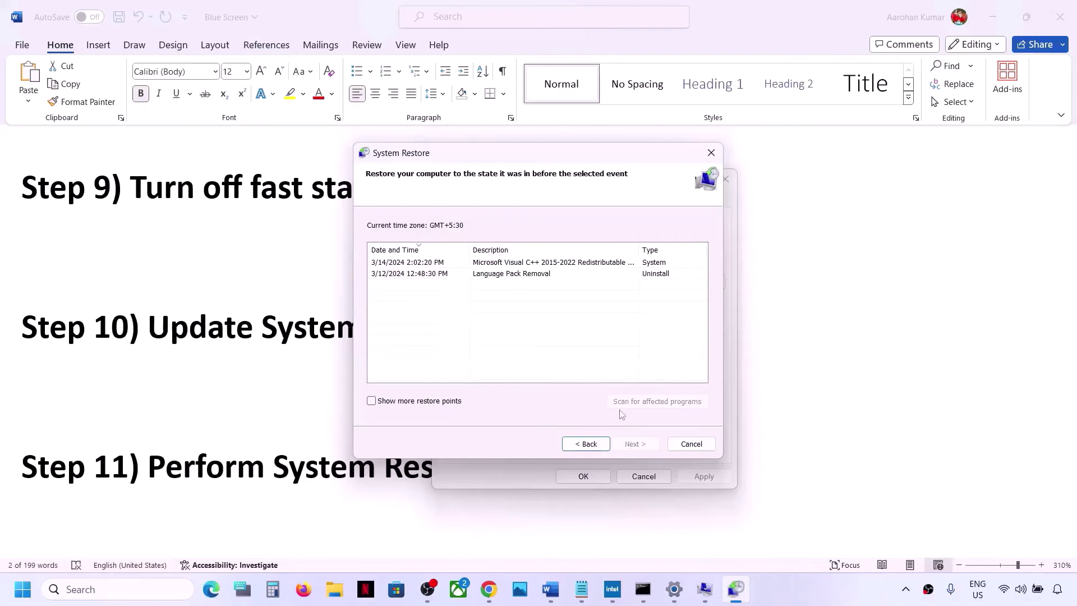
click(425, 277)
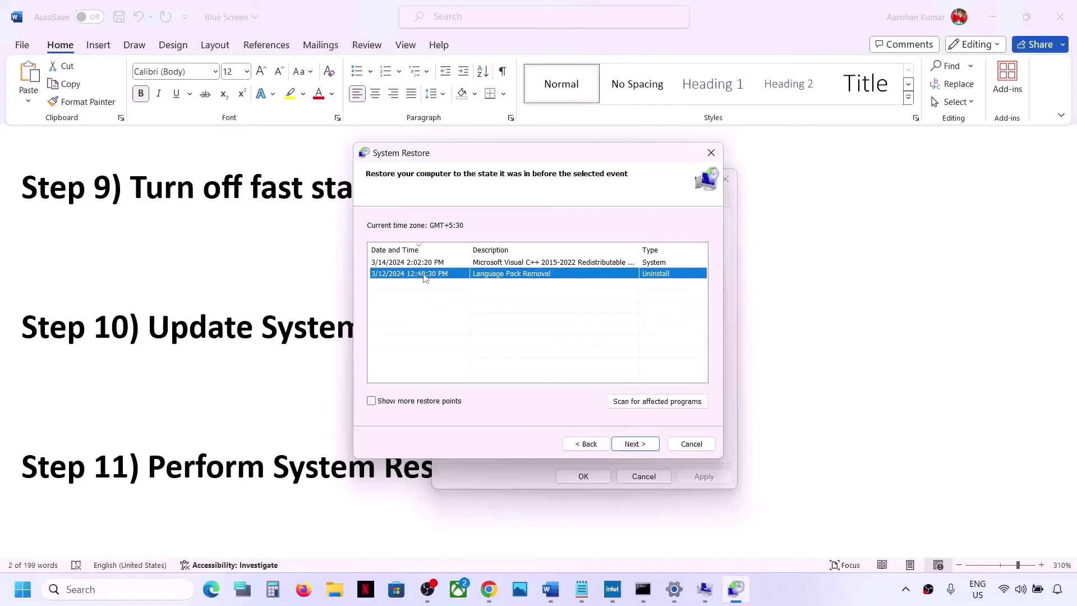
click(645, 444)
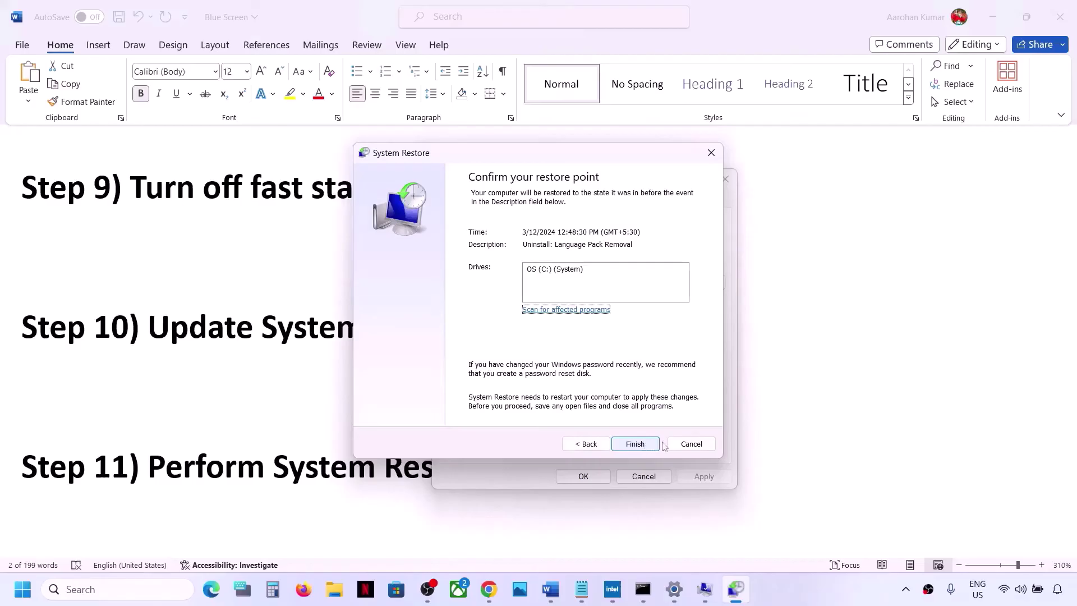
click(691, 443)
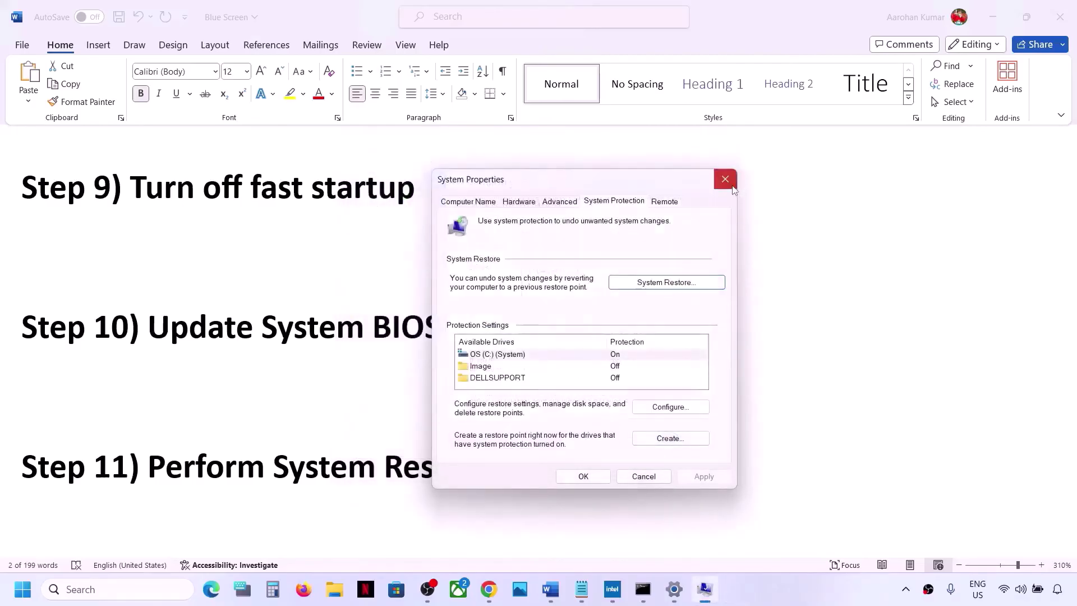
click(730, 187)
Highlight the Step 12 text "Update Windows 11 Using Media Creation Tool" in the Word document
scroll(274, 379, down, 4)
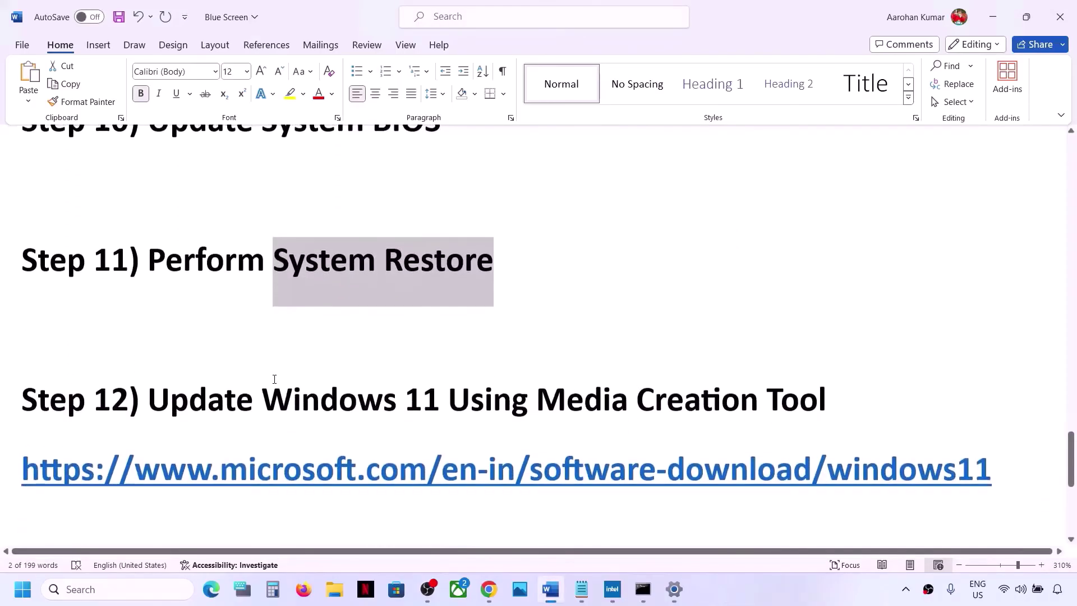
drag(157, 402, 827, 401)
click(749, 534)
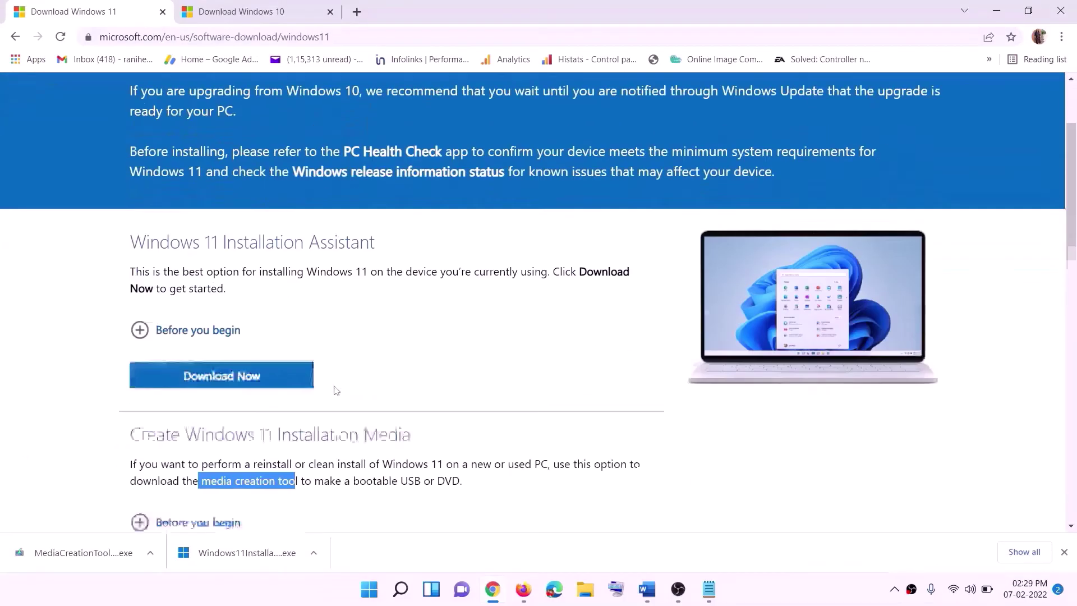
Download the media creation tool from Create Windows 11 Installation Media on Microsoft's download page and run it
scroll(336, 390, down, 2)
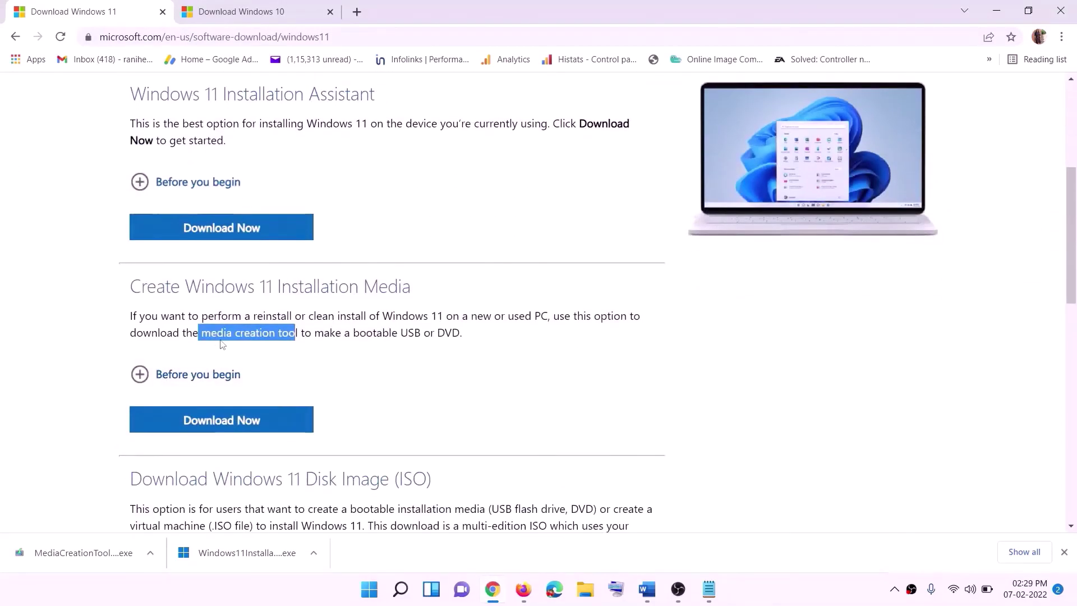
drag(202, 332, 311, 332)
click(214, 426)
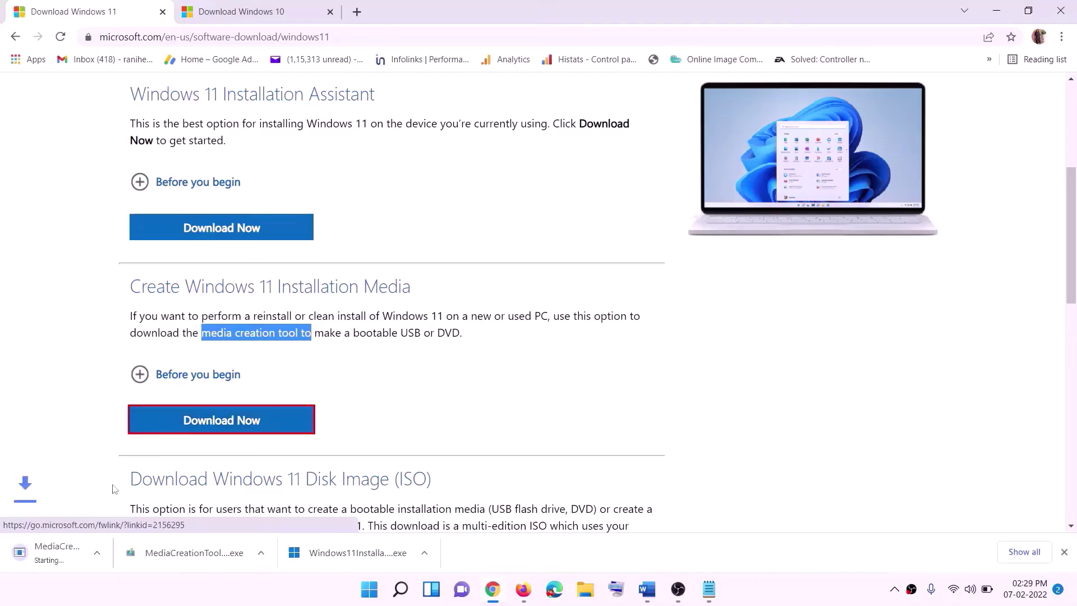
click(75, 558)
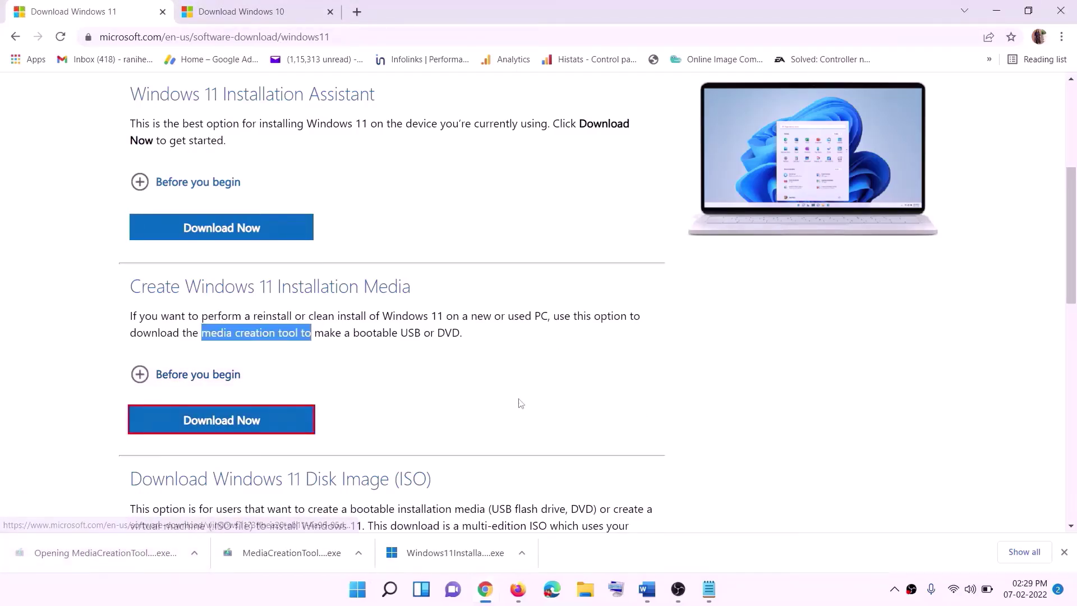
Accept the Windows 11 Setup license terms and continue with the recommended language and edition for this PC
click(467, 408)
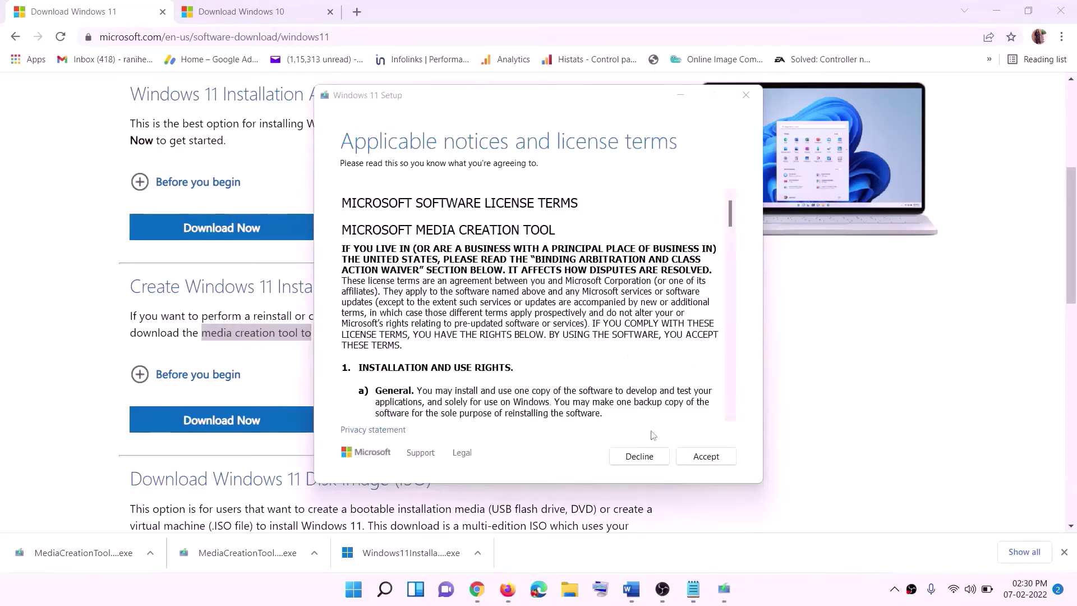
click(695, 459)
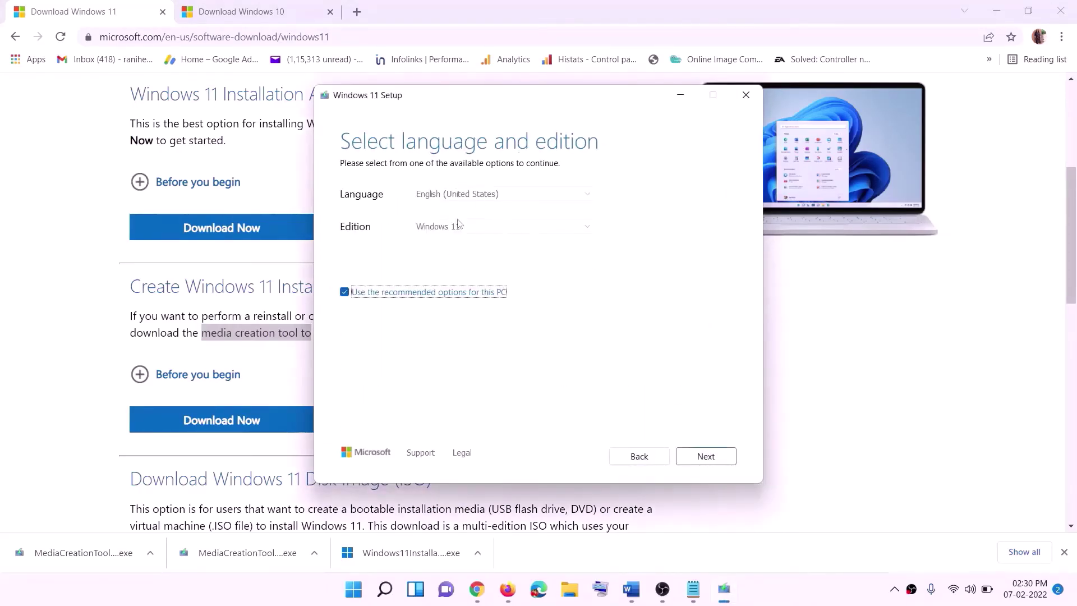
click(698, 455)
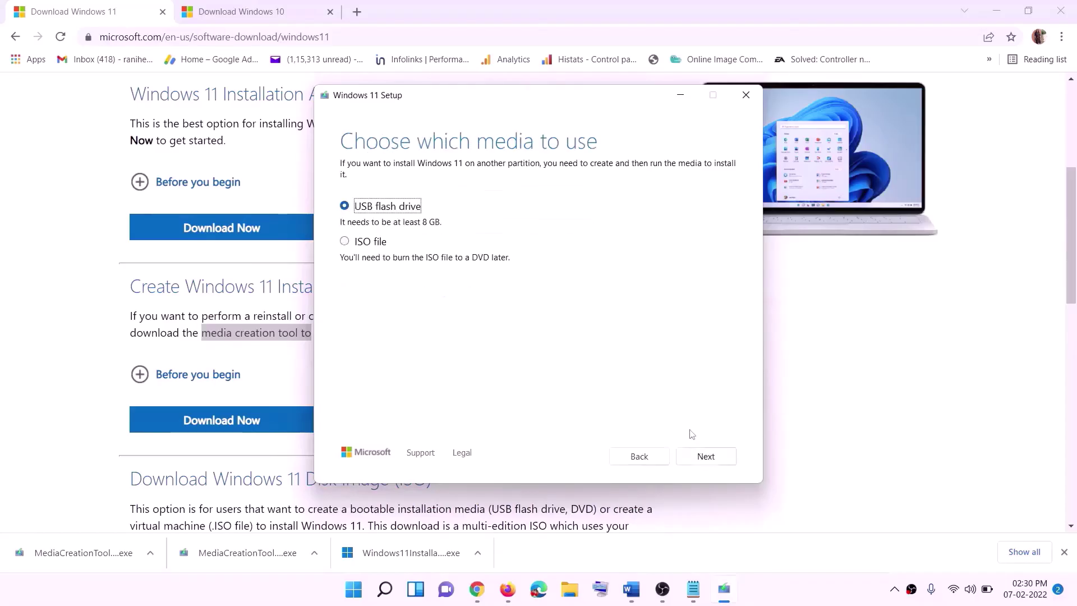
Choose ISO file as the installation media and save it to the Desktop as "Windows"
click(356, 242)
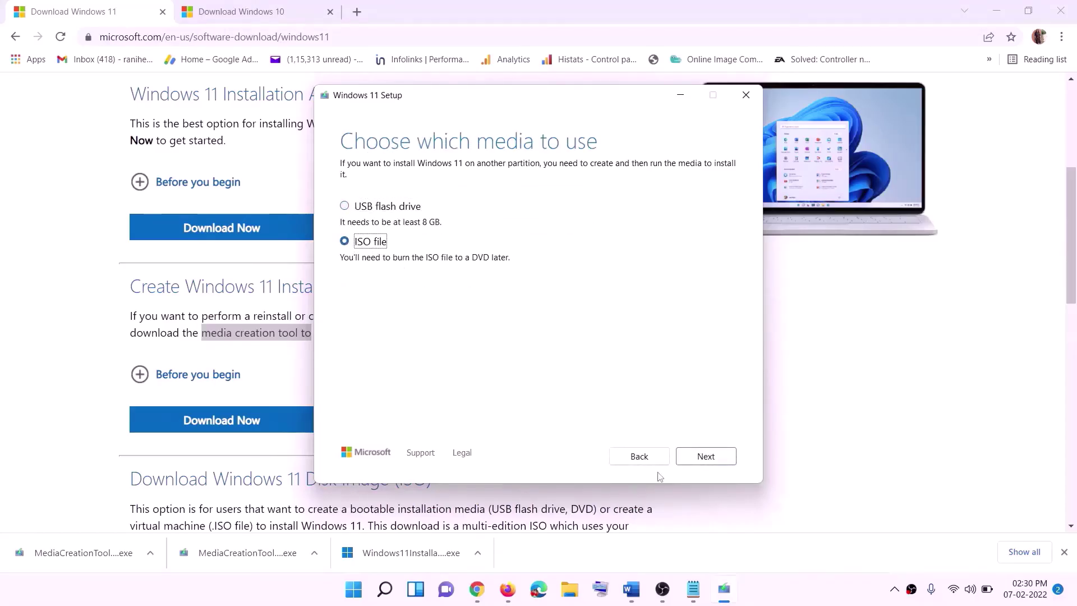
click(705, 455)
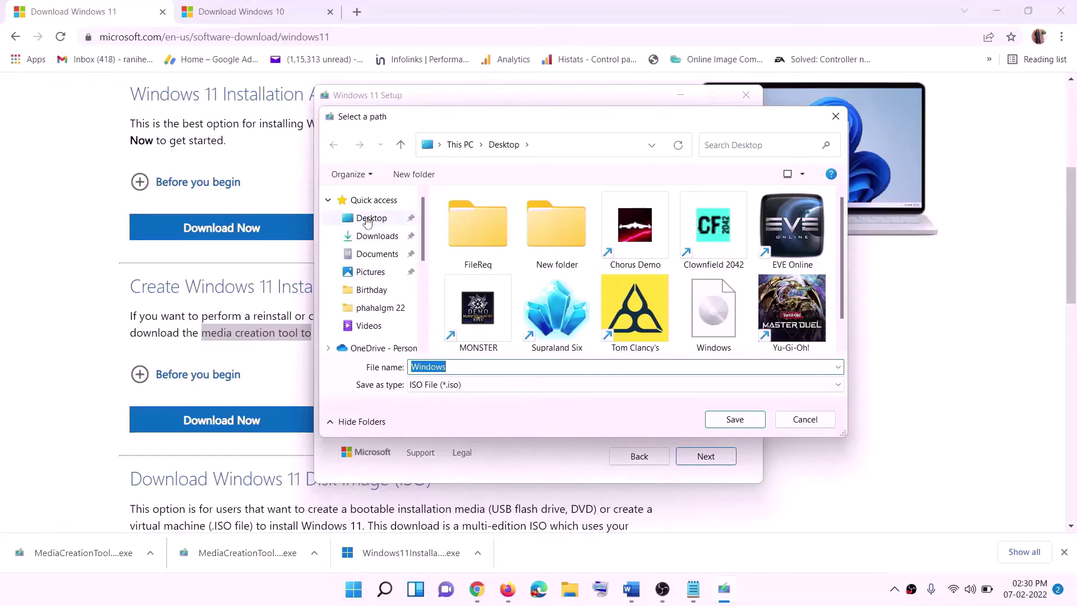
click(369, 220)
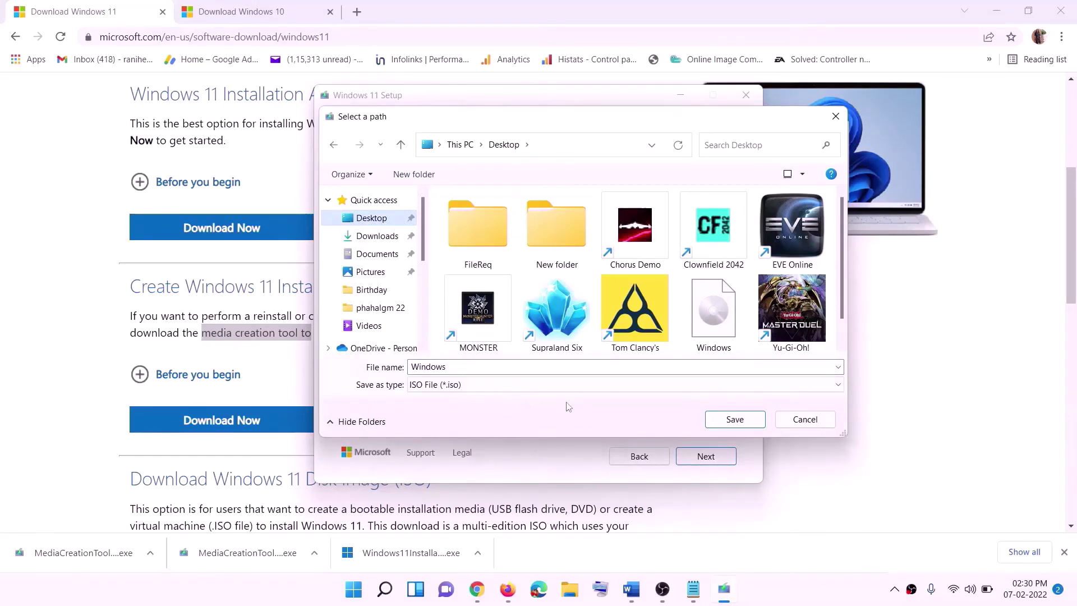
click(736, 419)
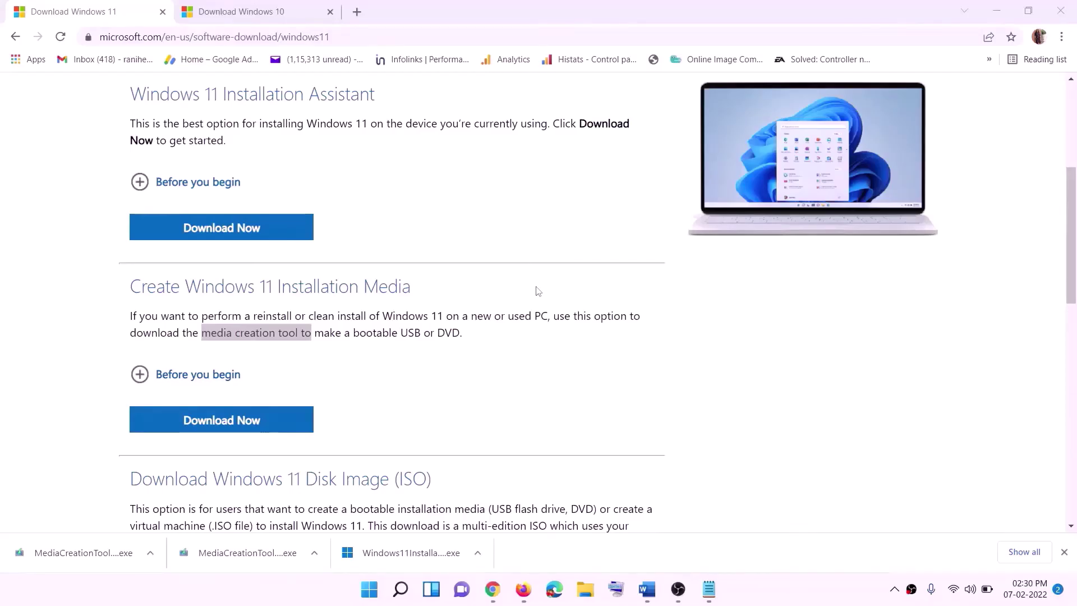
Show the desktop and move the Windows ISO file away from its place among the other icons
key(super+d)
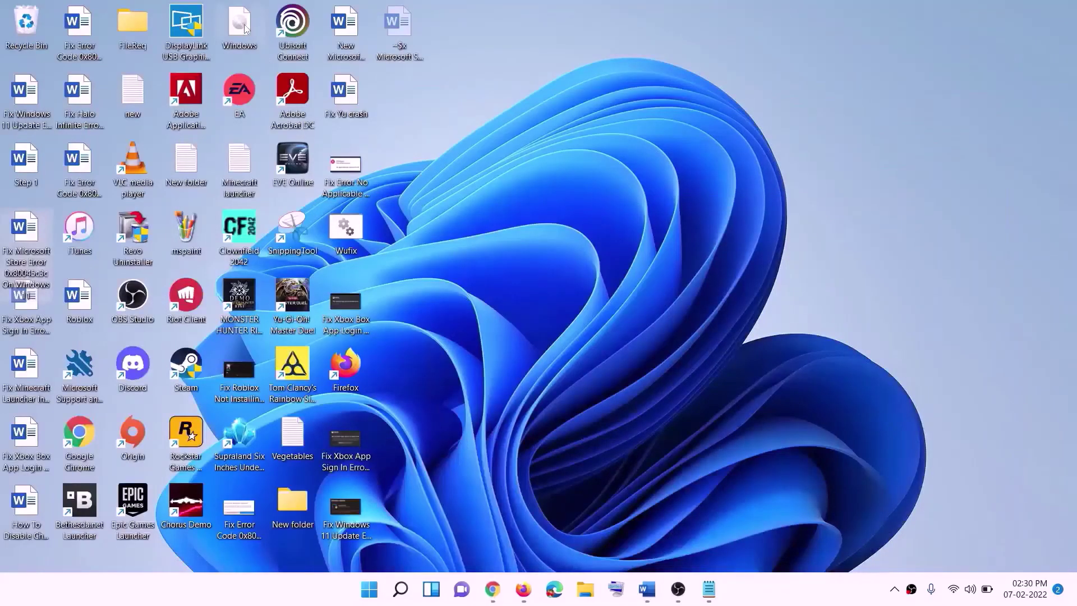
drag(244, 28, 429, 344)
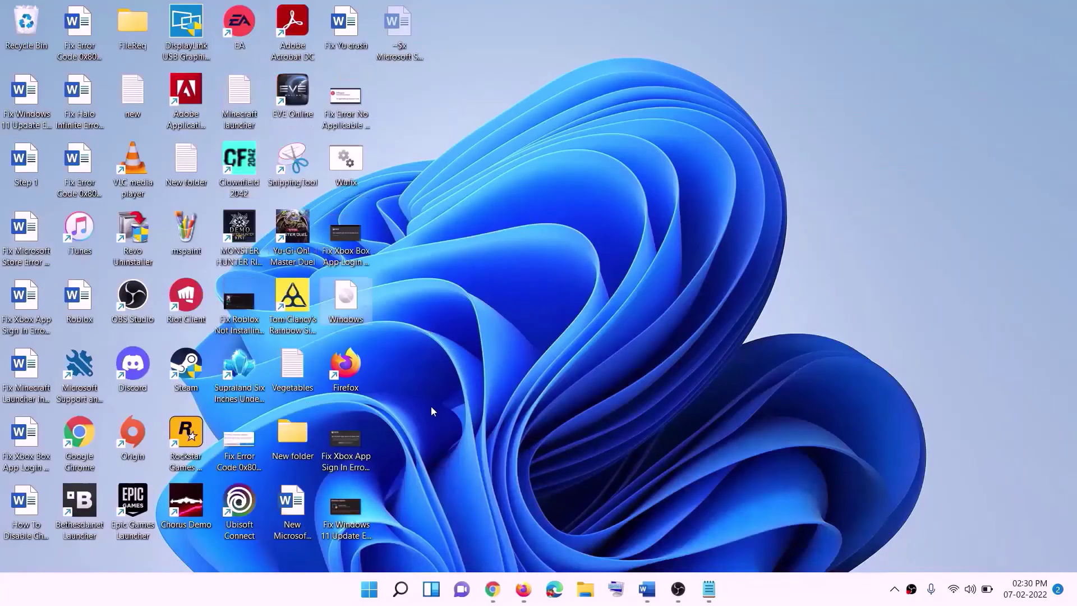
Open the Windows ISO file on the desktop, run its setup application and continue past the Install Windows 11 page
double_click(350, 305)
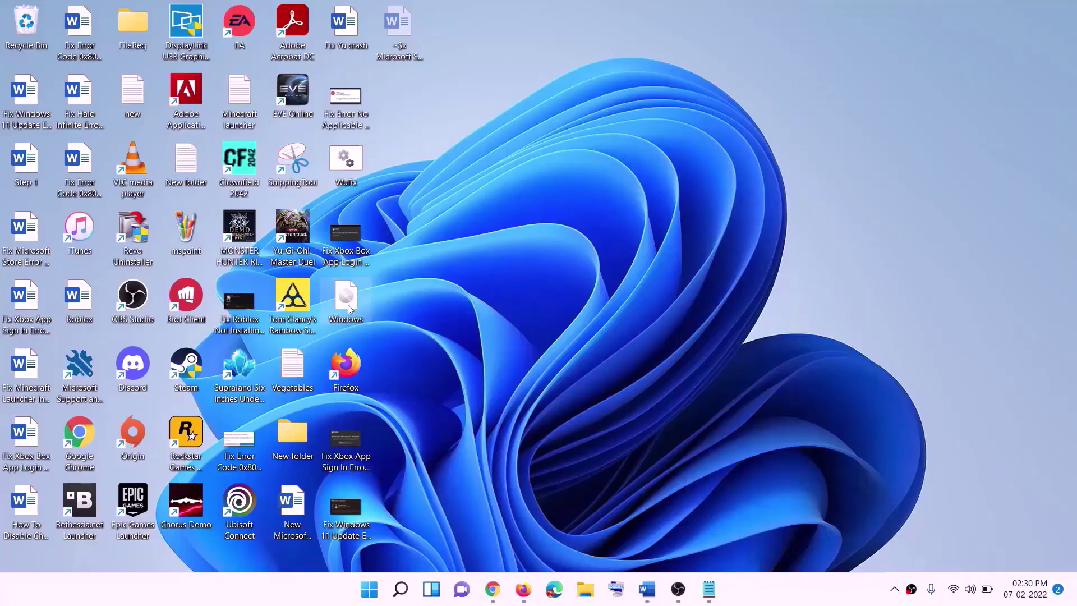
click(343, 394)
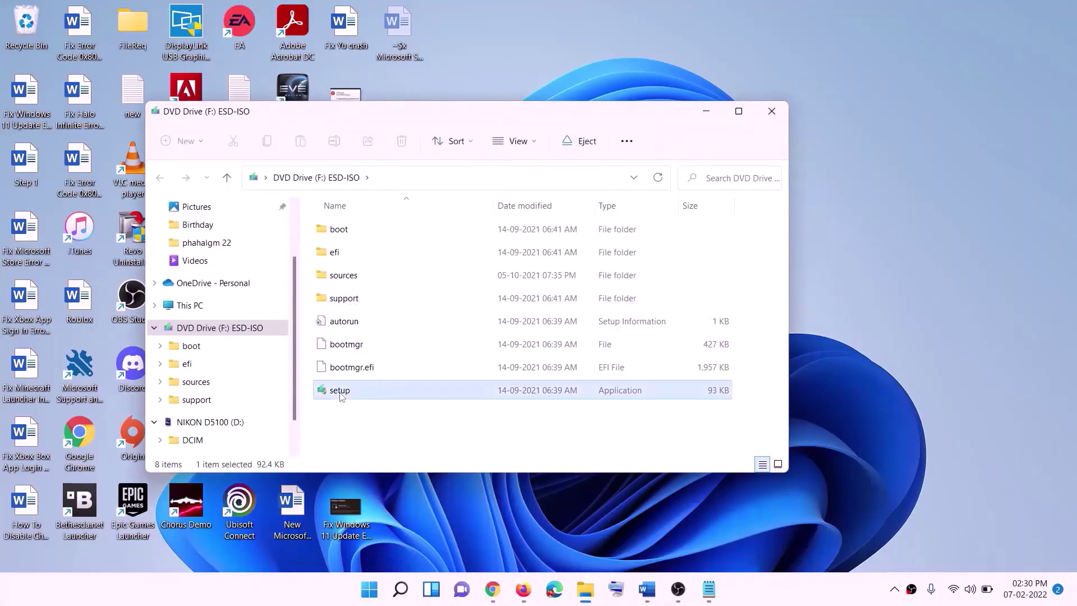
double_click(367, 388)
click(428, 437)
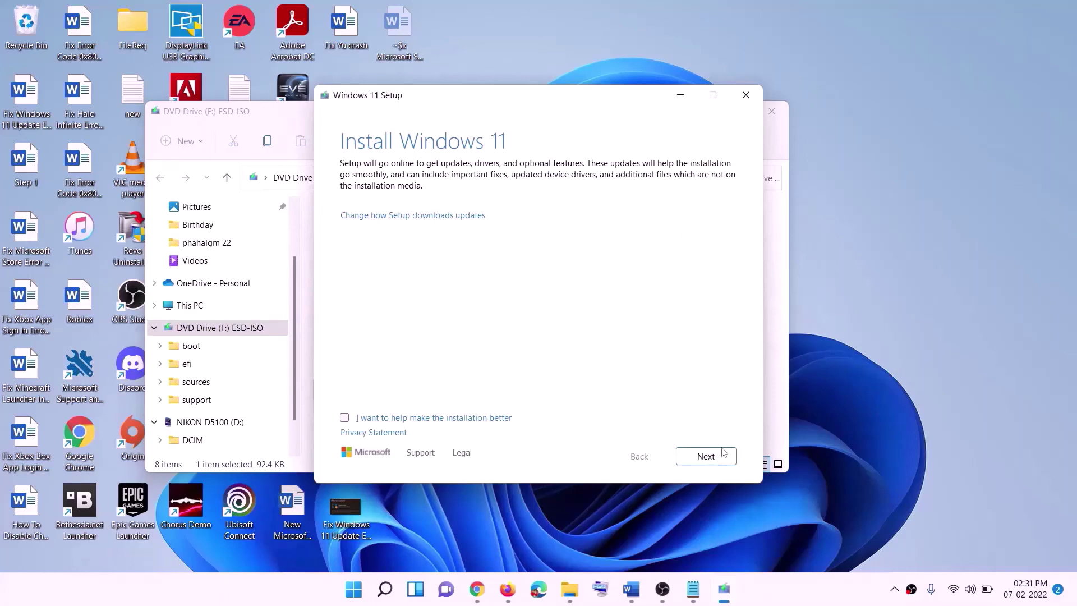
click(711, 456)
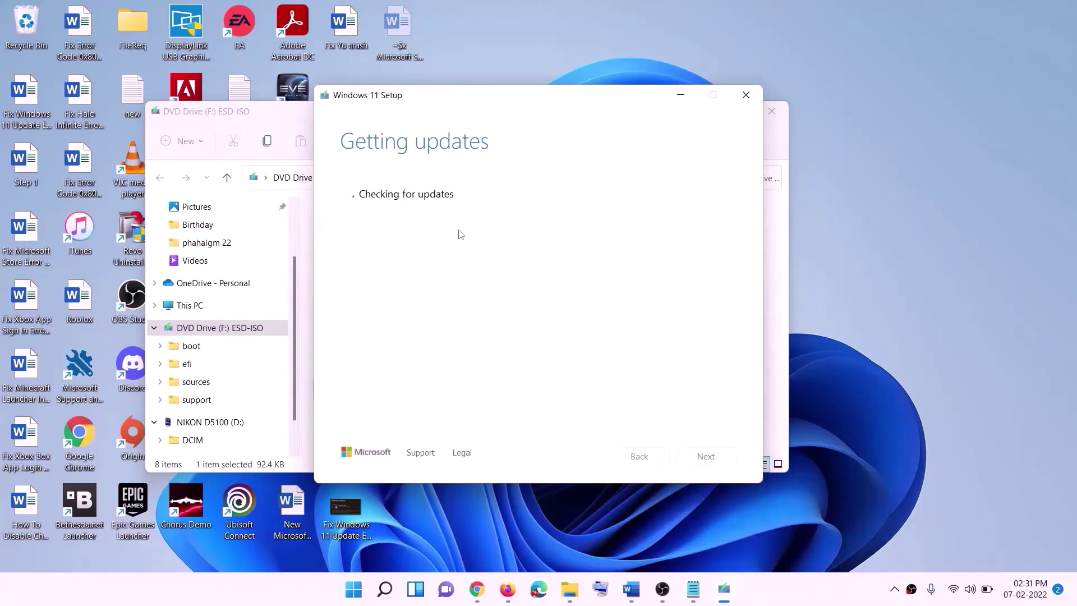
Switch to the Word document and review the Ready to install screenshot, including the options chosen for installation
key(alt+Tab)
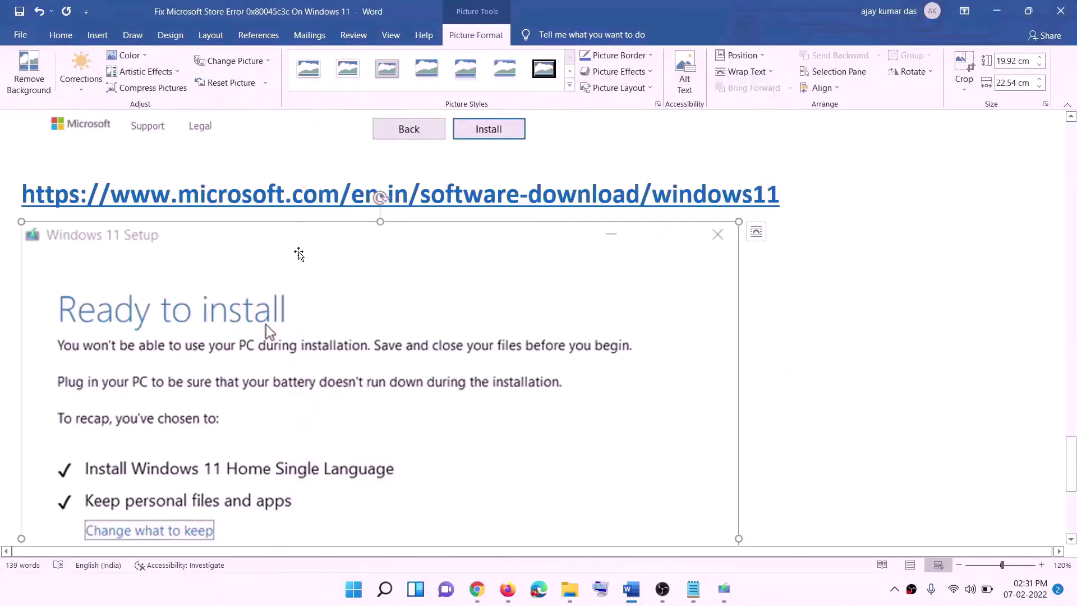
scroll(248, 275, down, 3)
scroll(249, 280, down, 3)
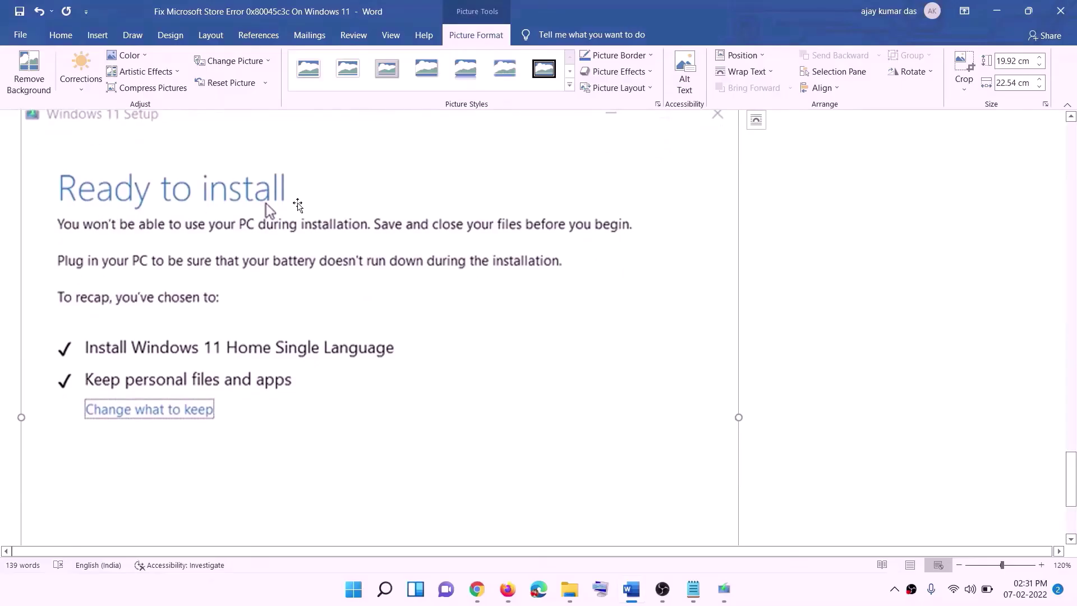
scroll(297, 221, down, 1)
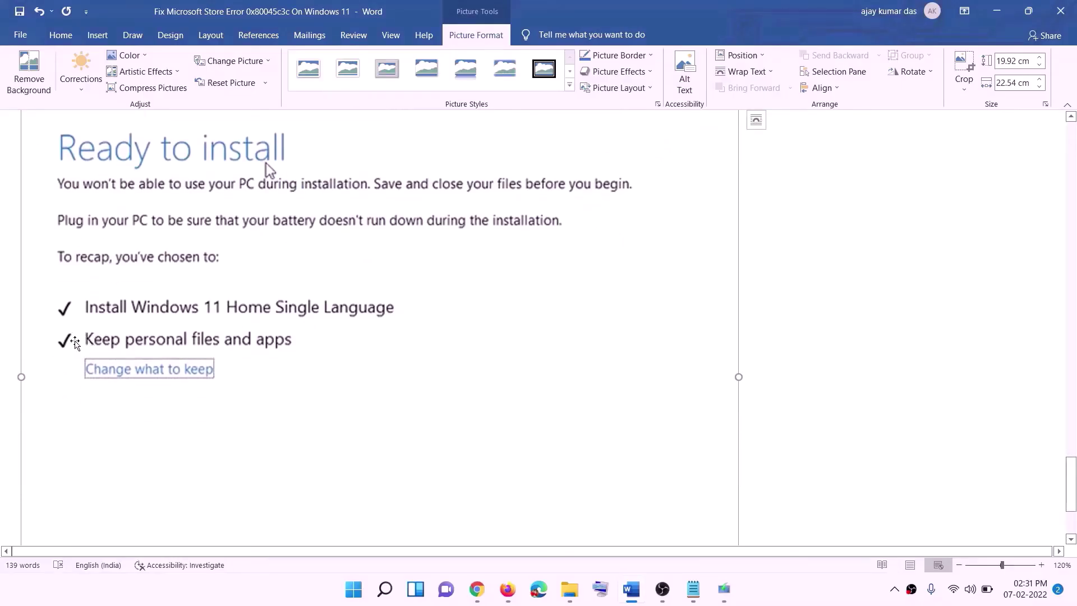
scroll(448, 365, down, 3)
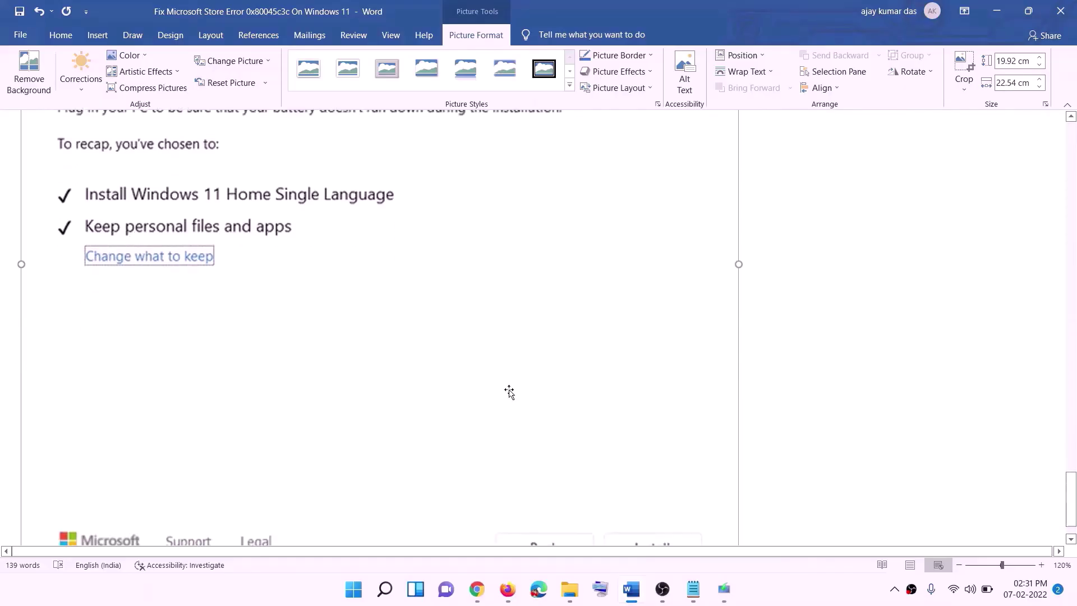
scroll(569, 418, up, 7)
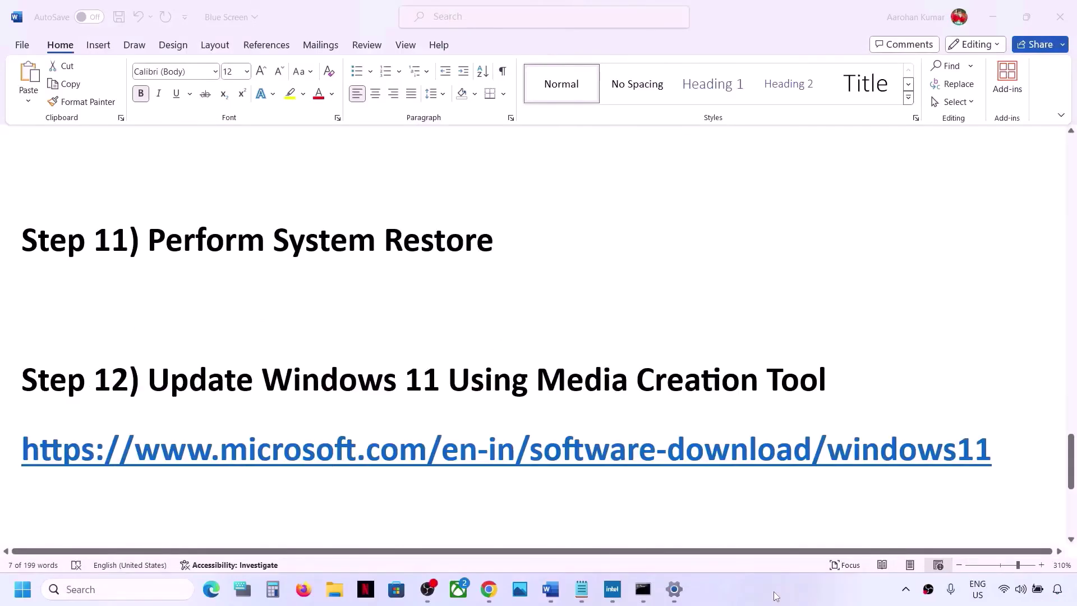
Highlight the Step 13 title "Clean Installation of Windows 11 Using USB Flash Drive" and the red backup note in the Blue Screen document
scroll(559, 446, down, 8)
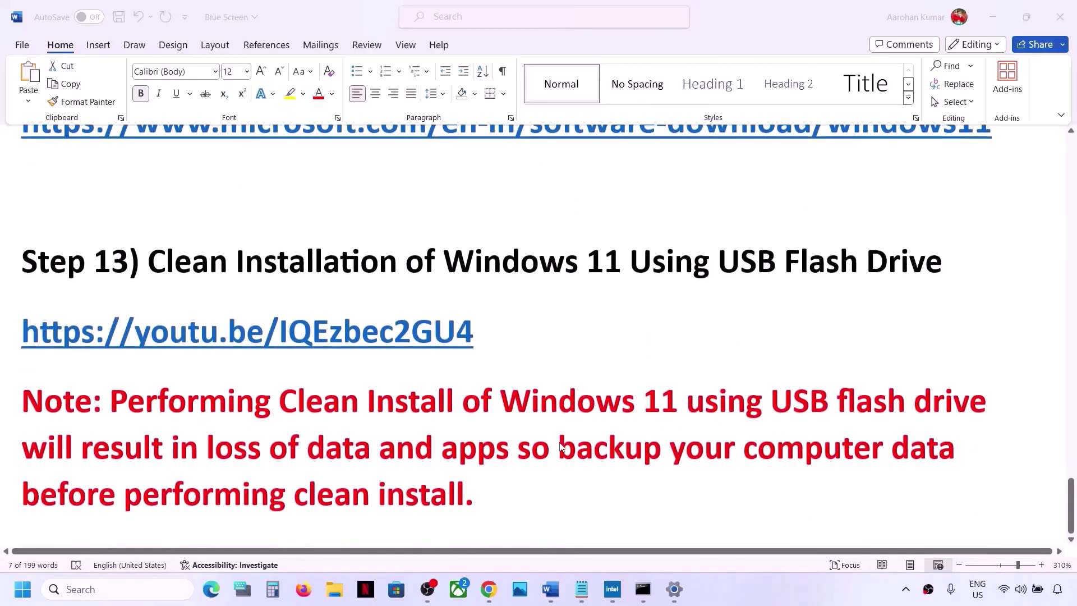
click(148, 260)
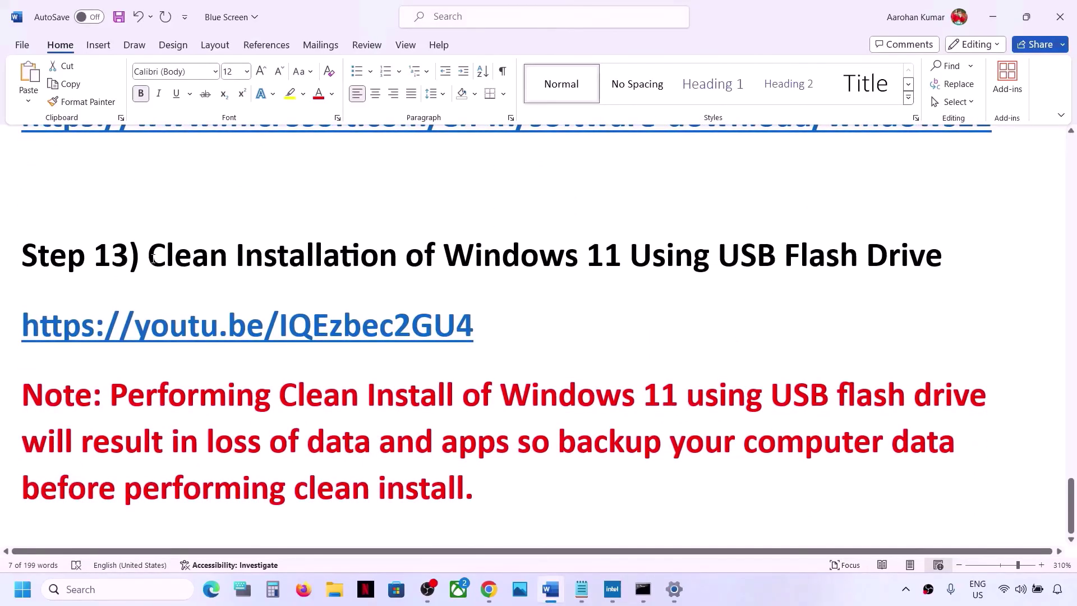
drag(153, 259, 952, 261)
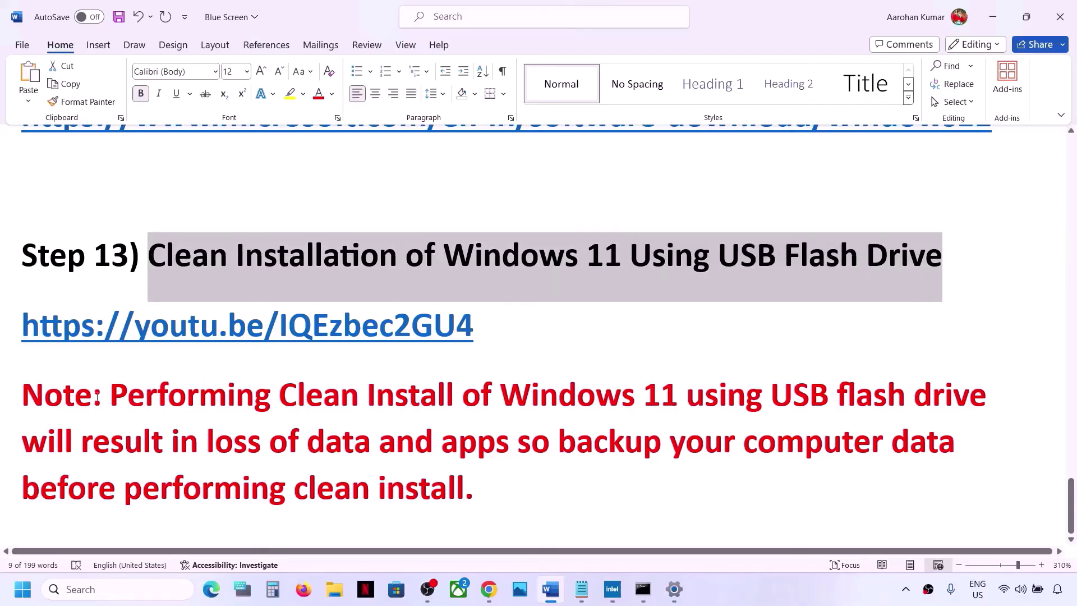
drag(111, 395, 471, 480)
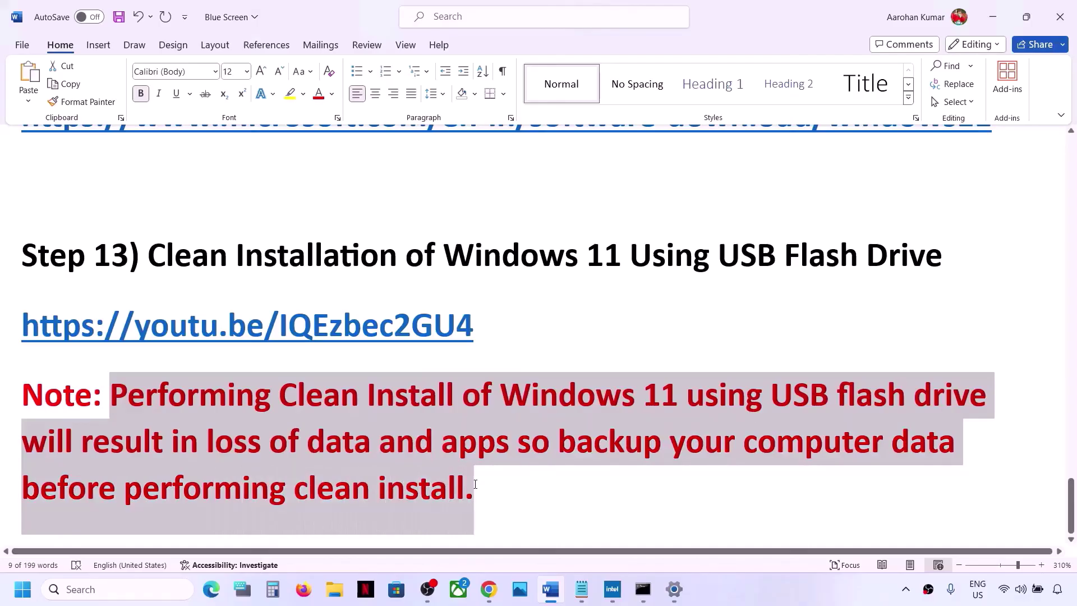
click(797, 604)
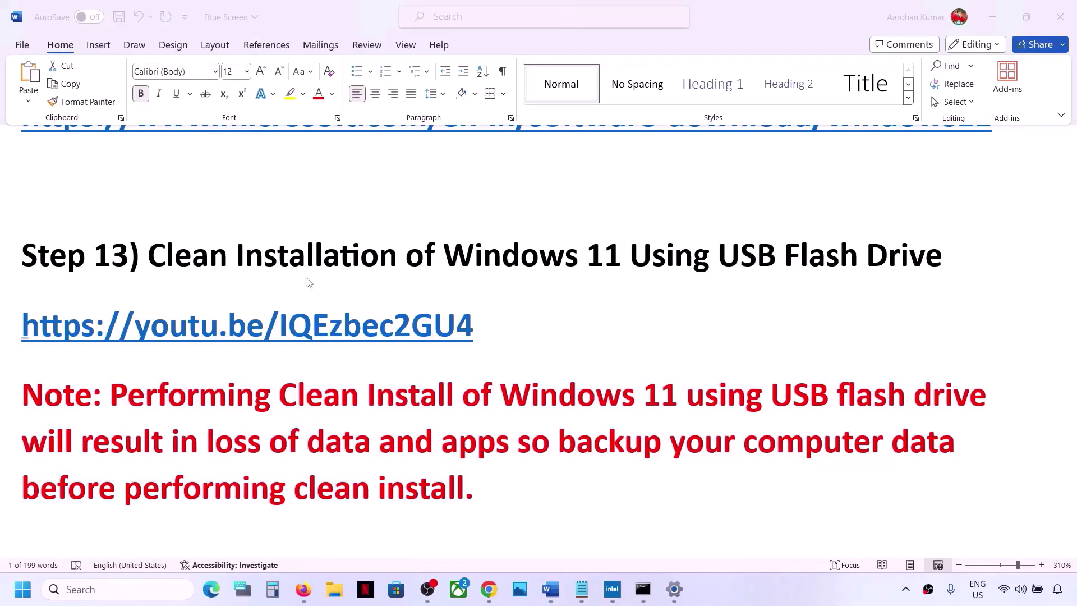
Select the YouTube link under Step 13, view the USB installation video result in Chrome, and return to Word
triple_click(496, 331)
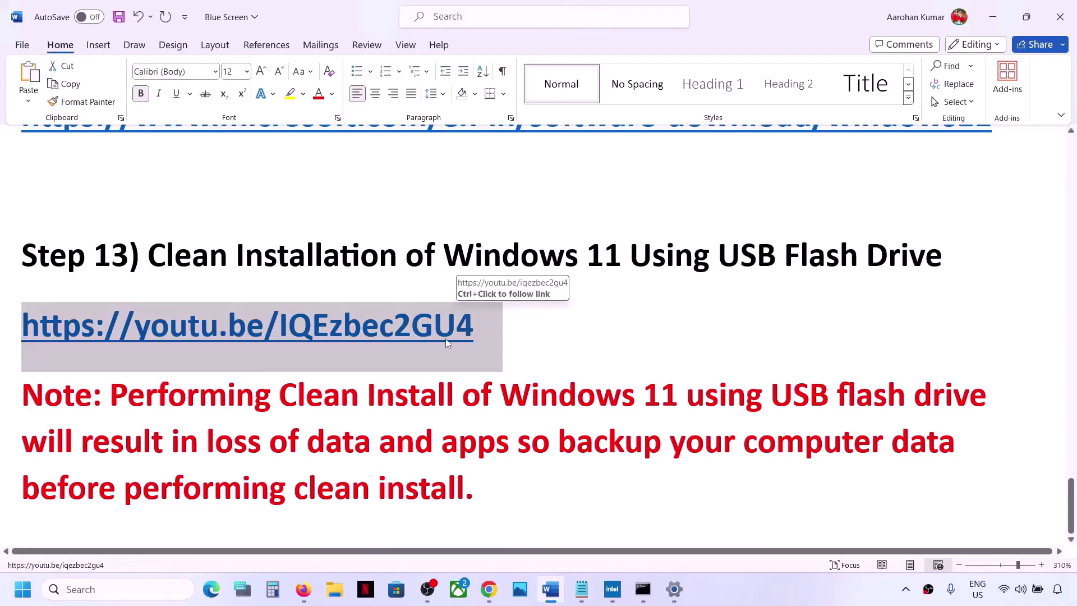
click(487, 589)
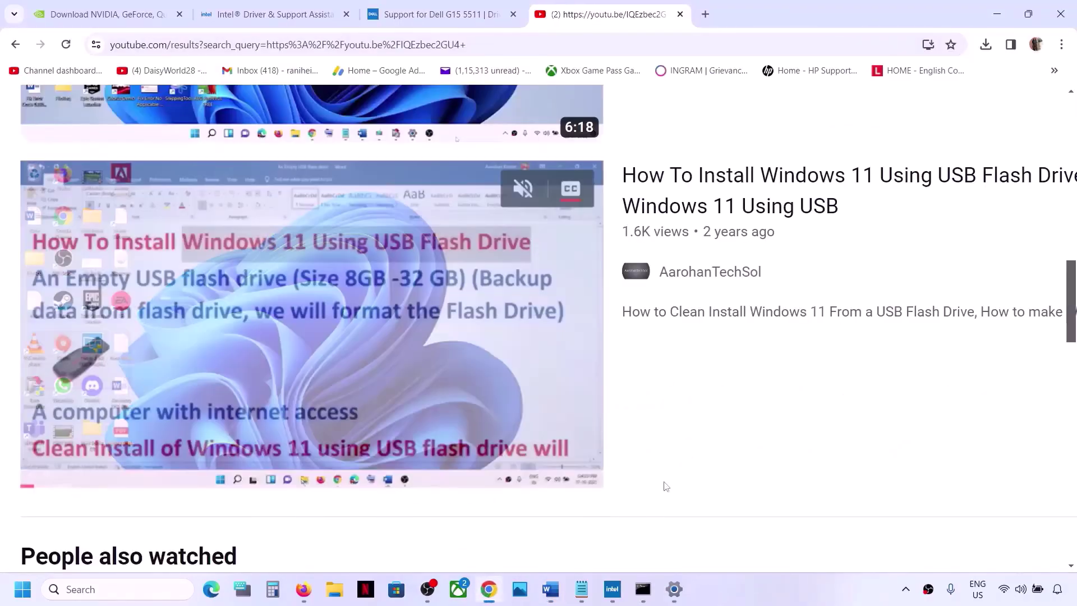
mouse_move(630, 173)
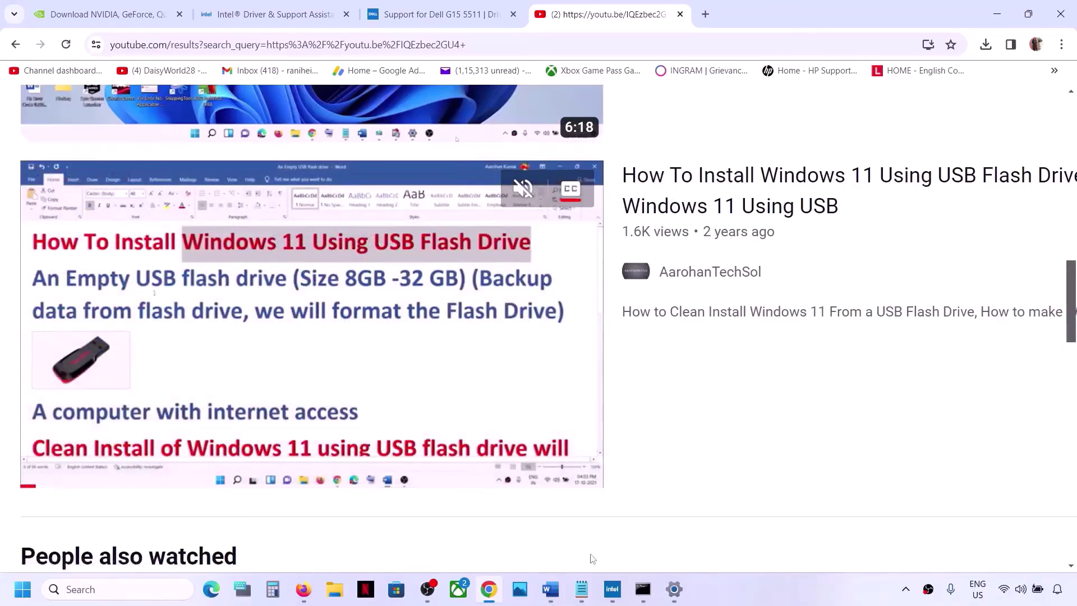
mouse_move(613, 589)
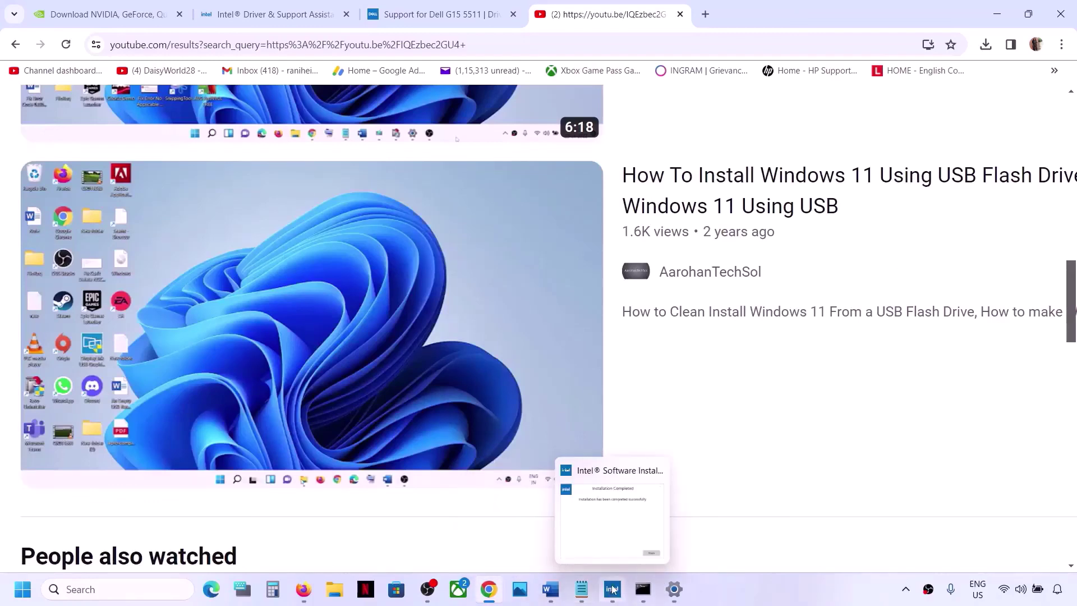
click(550, 589)
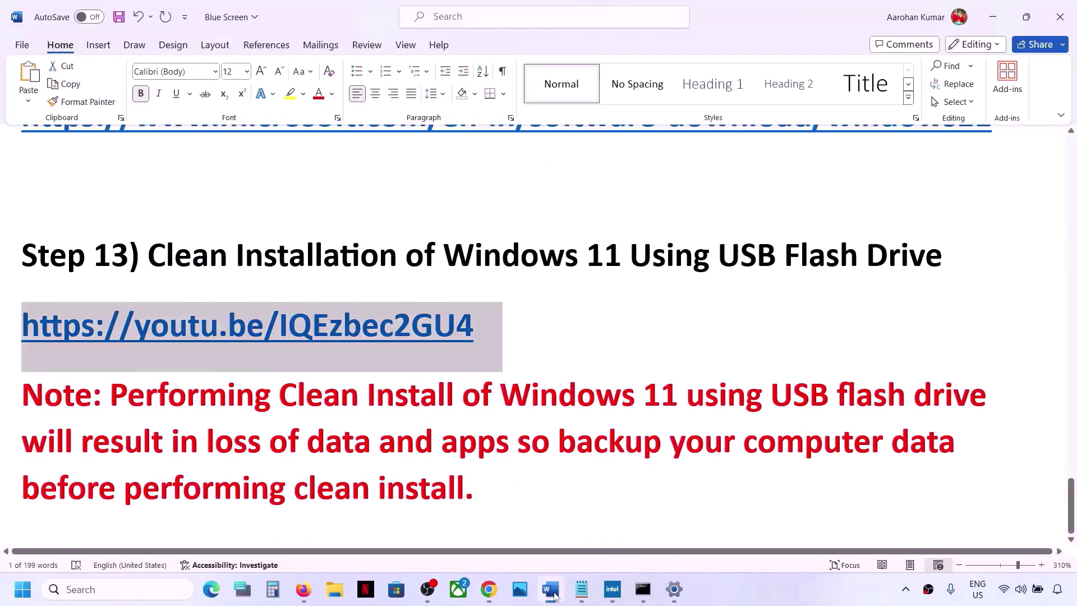